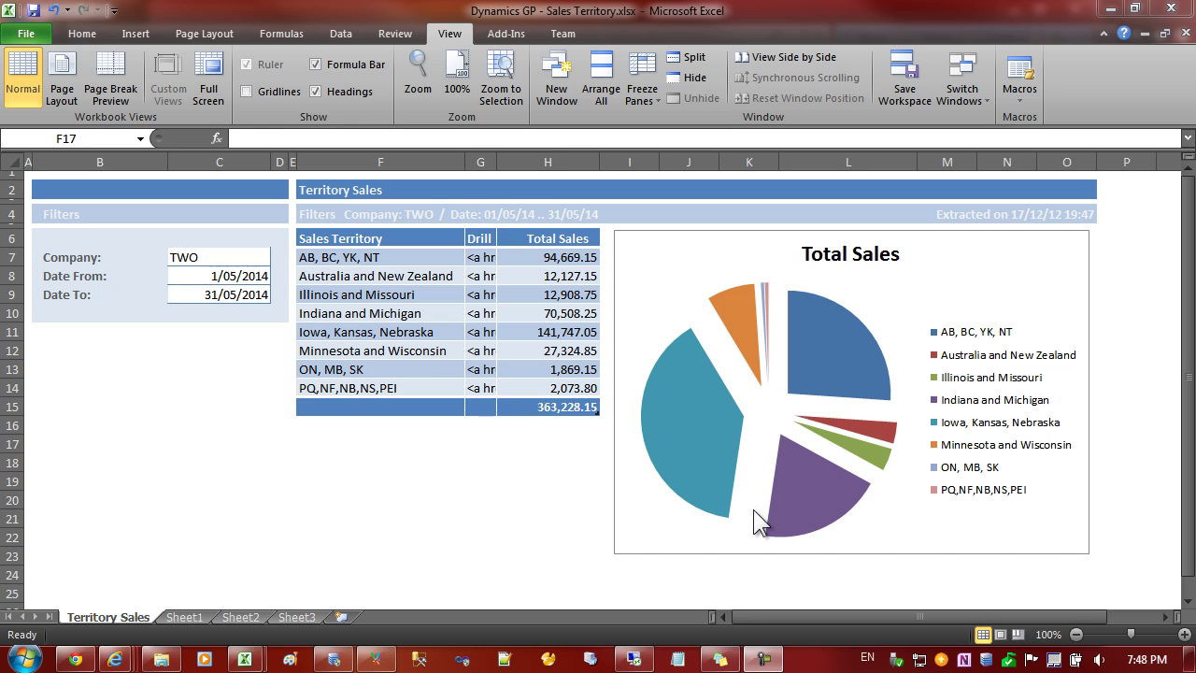
Step: Review the Sales Territory sheet's C7:C9 filter cells, first territory row and Total Sales pie chart
{"action": "left_click", "coordinate": [459, 444]}
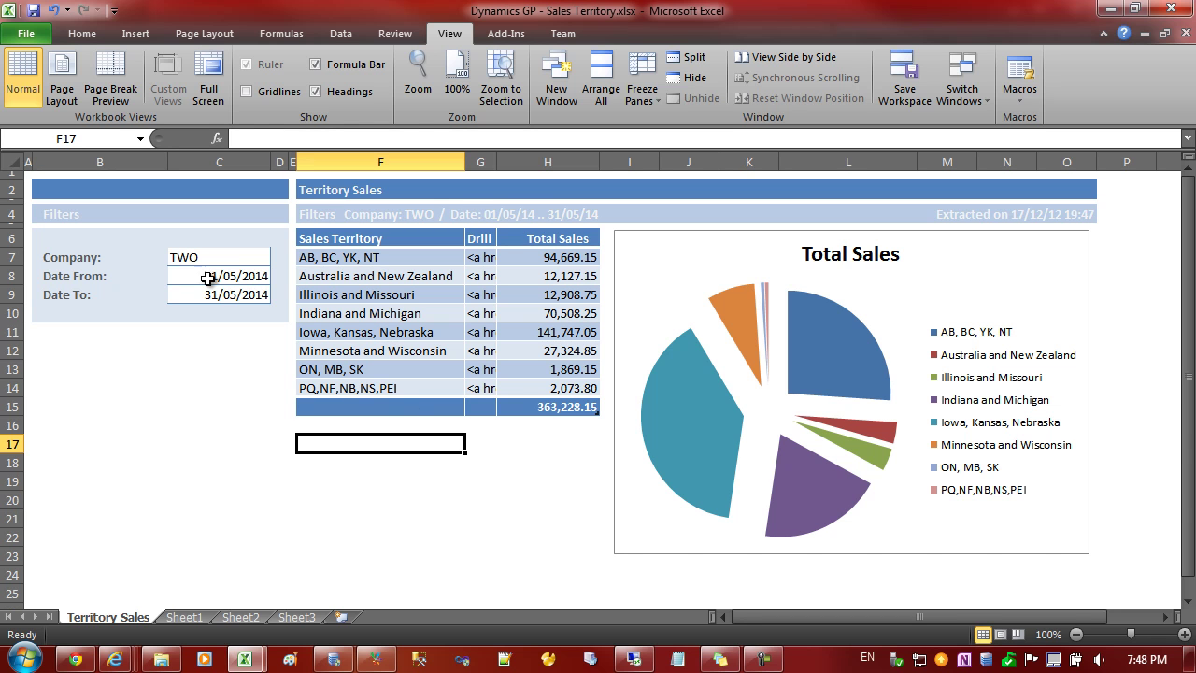
{"action": "left_click", "coordinate": [200, 257]}
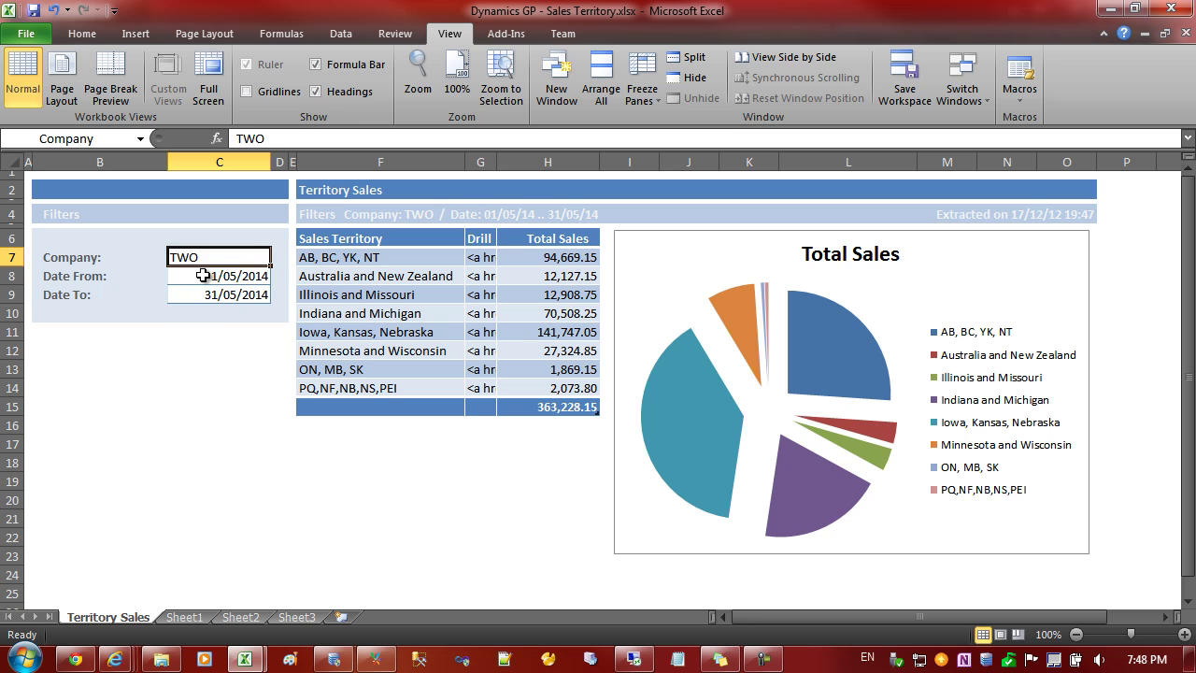
{"action": "left_click", "coordinate": [203, 275]}
{"action": "left_click", "coordinate": [213, 298]}
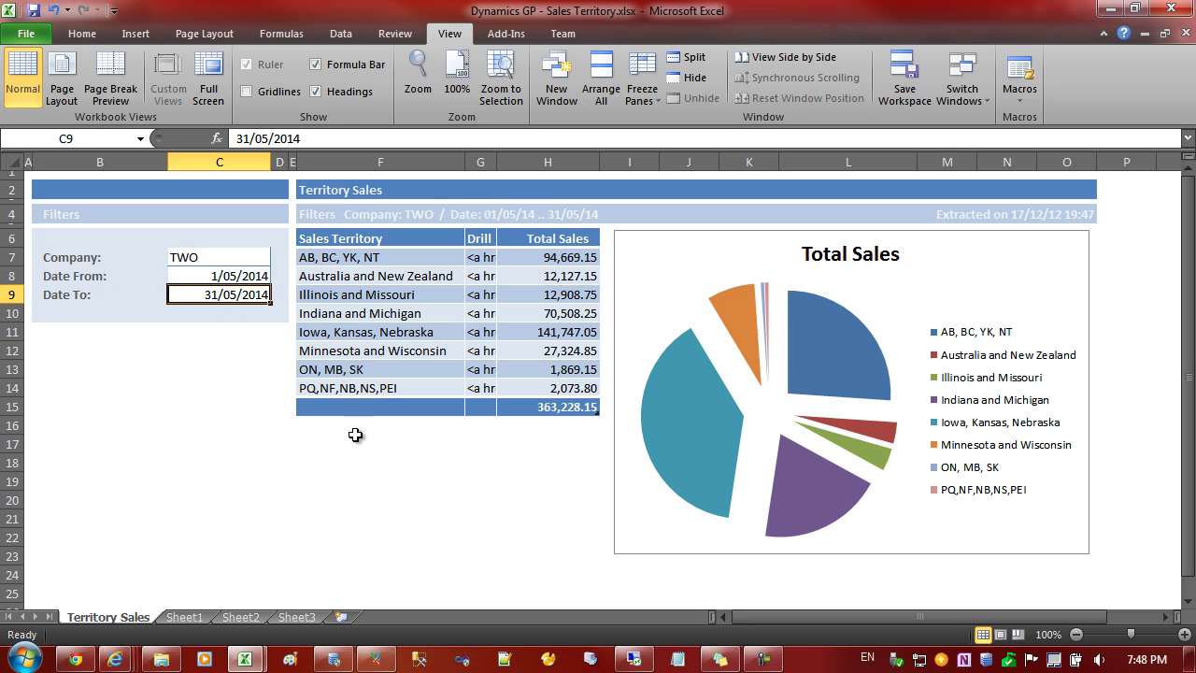
{"action": "mouse_move", "coordinate": [834, 283]}
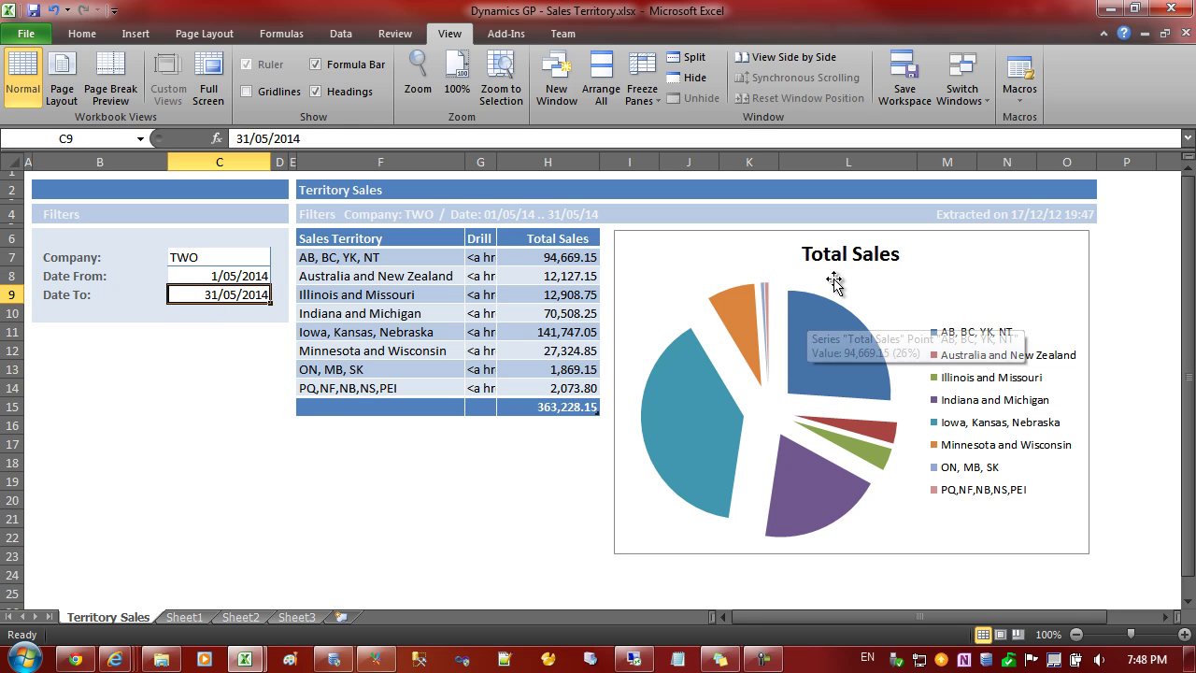
{"action": "left_click_drag", "start_coordinate": [213, 255], "coordinate": [213, 292]}
{"action": "left_click", "coordinate": [427, 256]}
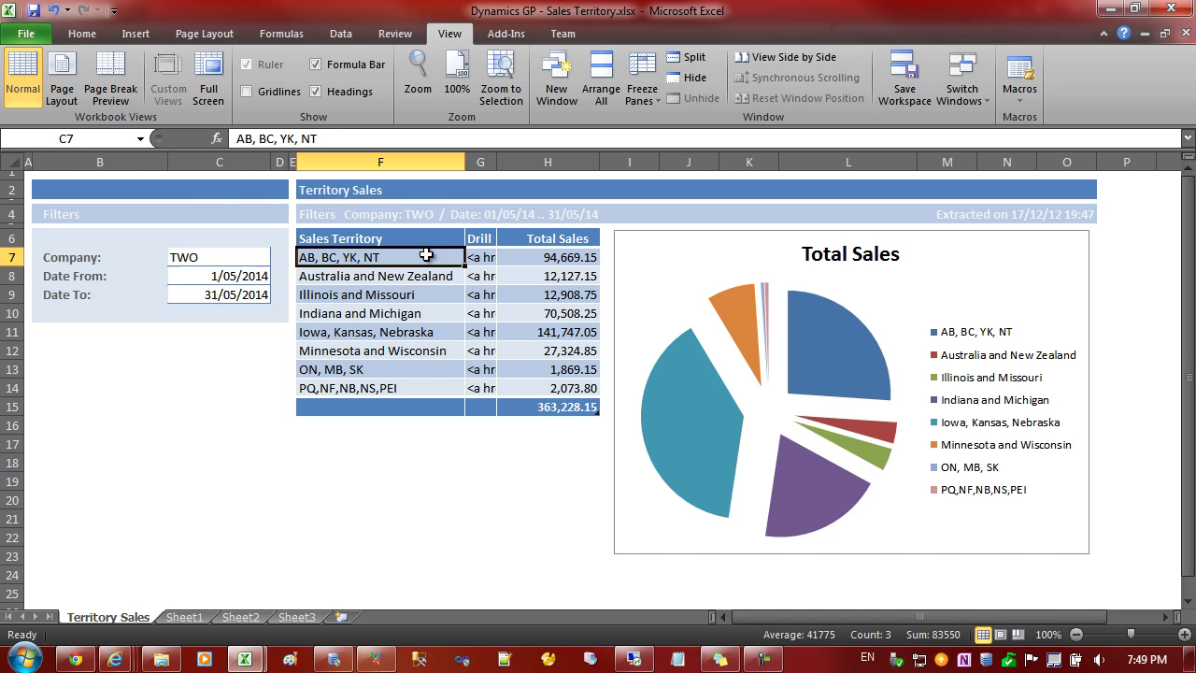
{"action": "left_click", "coordinate": [742, 263]}
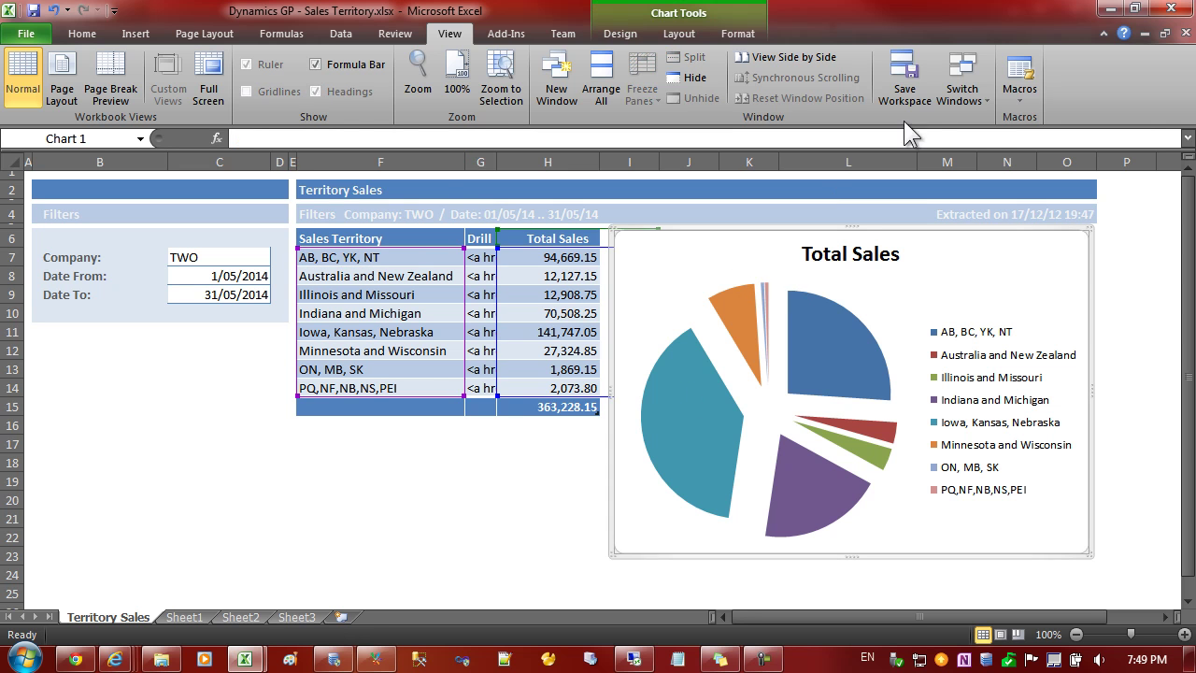
Step: Switch to the ProfitAndLoss.xlsx workbook
{"action": "left_click", "coordinate": [981, 98]}
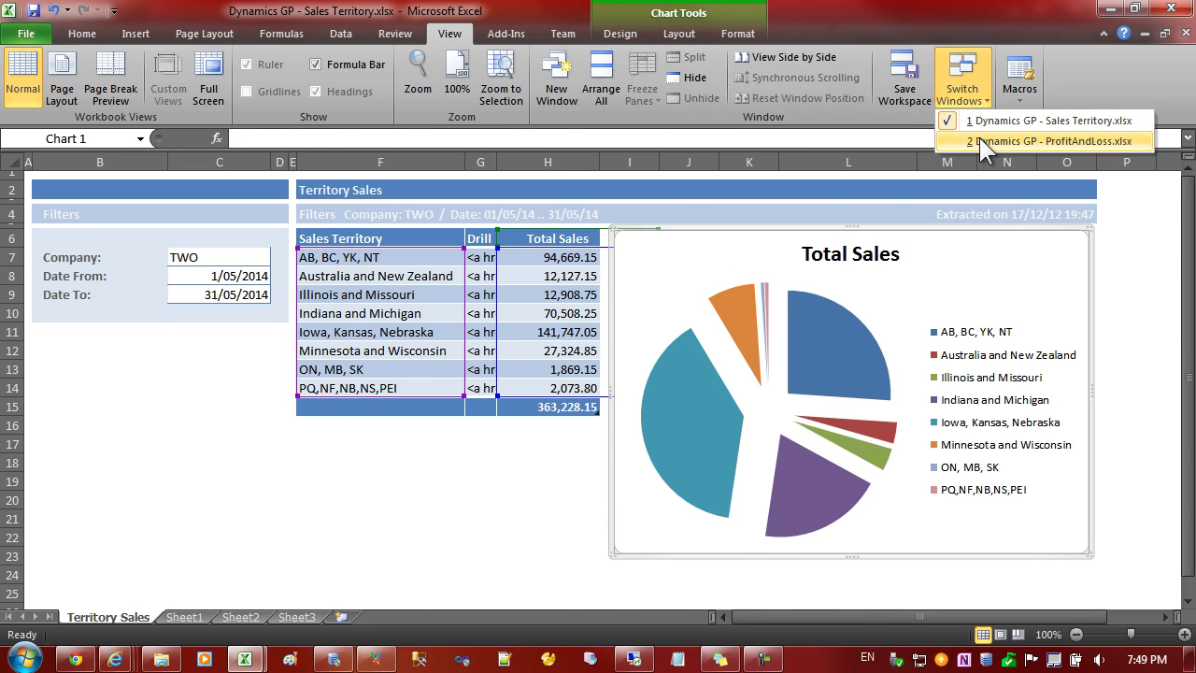
{"action": "left_click", "coordinate": [991, 141]}
{"action": "left_click", "coordinate": [252, 347]}
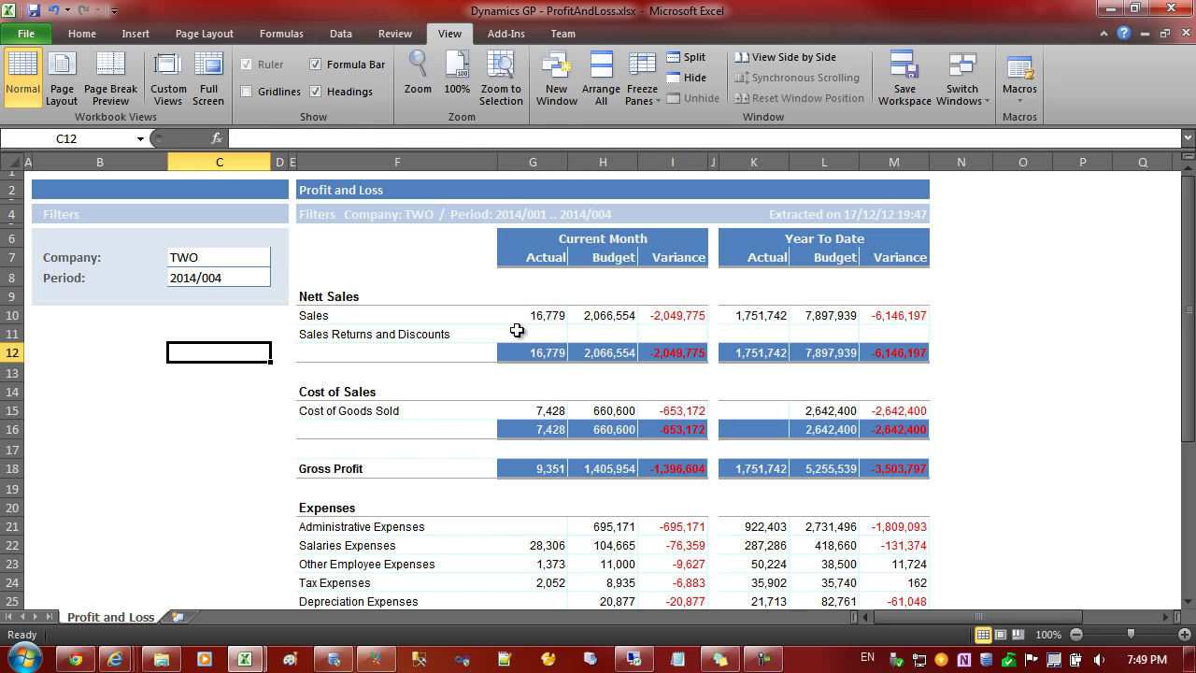
Step: Inspect the Sales row formulas in cells G10, H10, I10, L10 and M10
{"action": "left_click", "coordinate": [530, 315]}
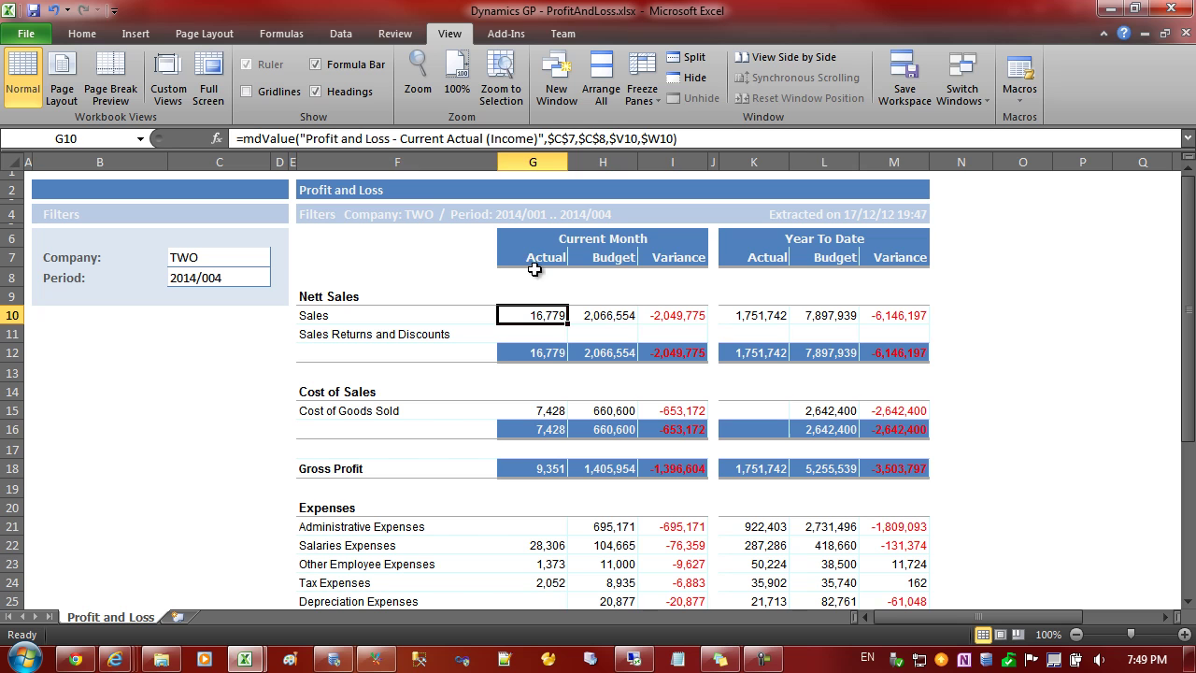
{"action": "left_click", "coordinate": [626, 318]}
{"action": "left_click", "coordinate": [692, 318]}
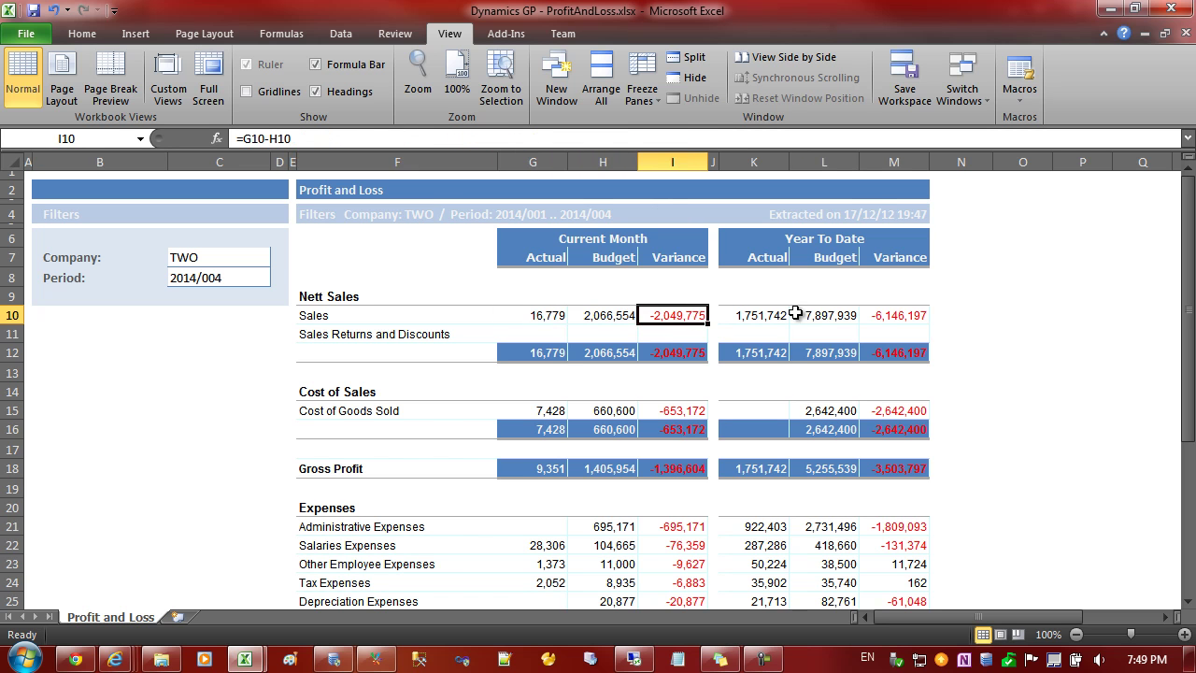
{"action": "left_click", "coordinate": [836, 315]}
{"action": "left_click", "coordinate": [910, 315]}
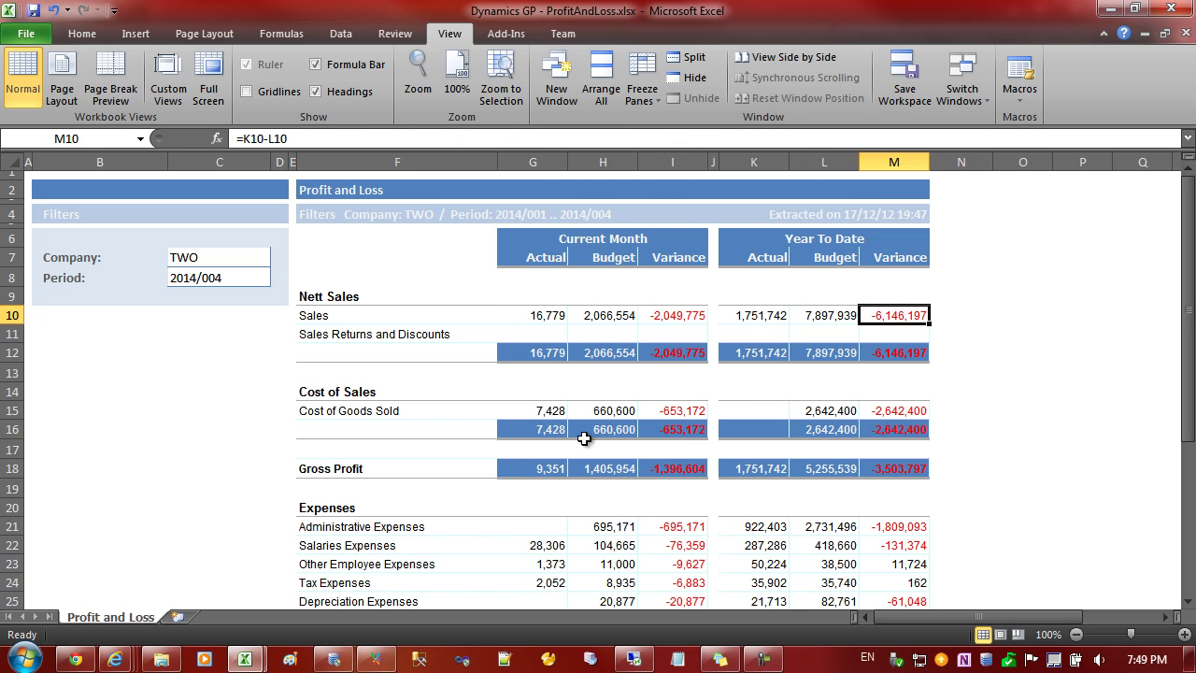
{"action": "left_click", "coordinate": [213, 367]}
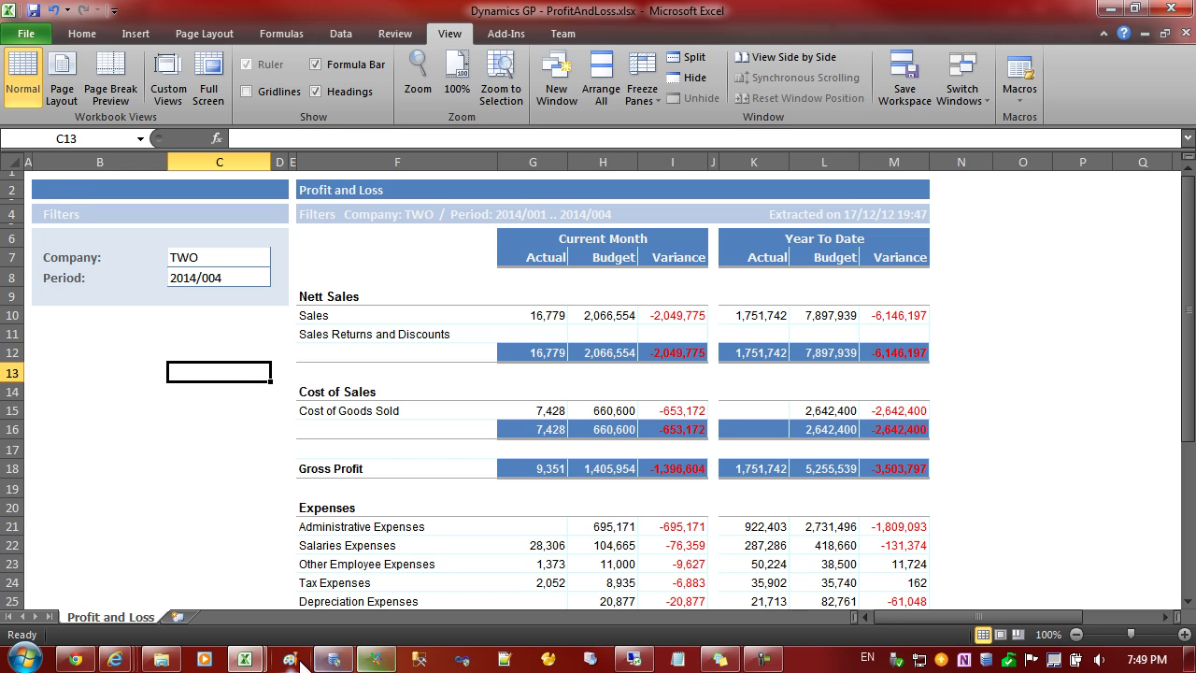
Step: Rerun the Excel Sales by Teritory web report from 17/12/2010, then open the Profit and Loss report
{"action": "mouse_move", "coordinate": [129, 662]}
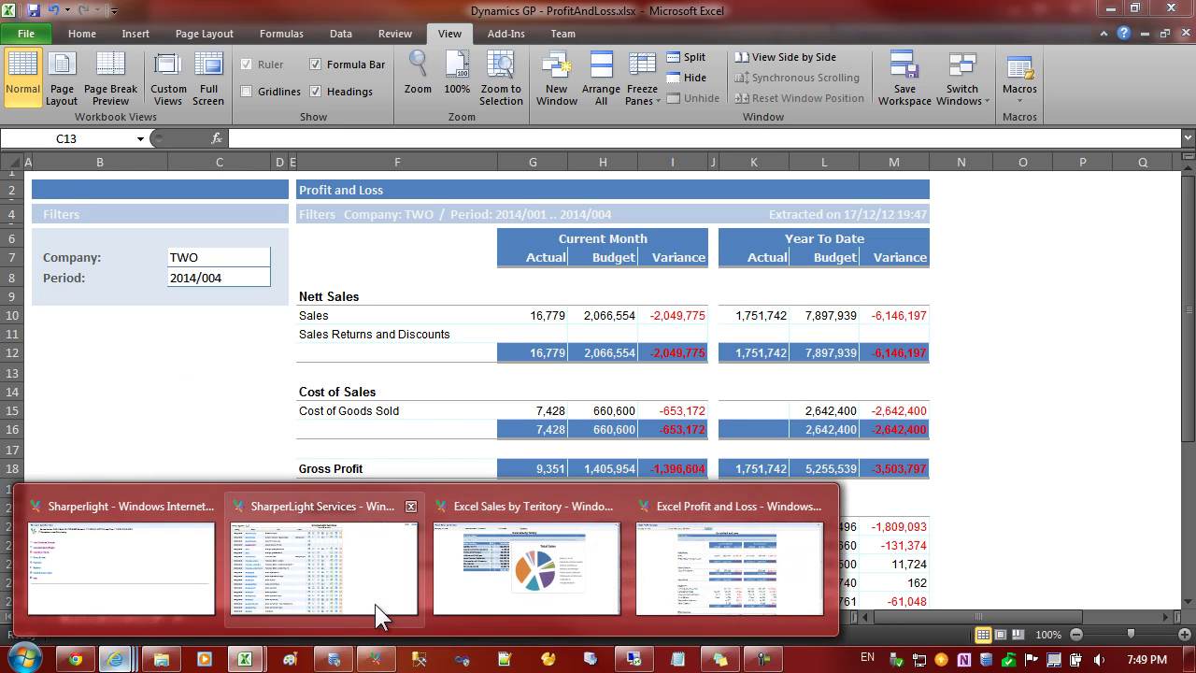
{"action": "left_click", "coordinate": [521, 593]}
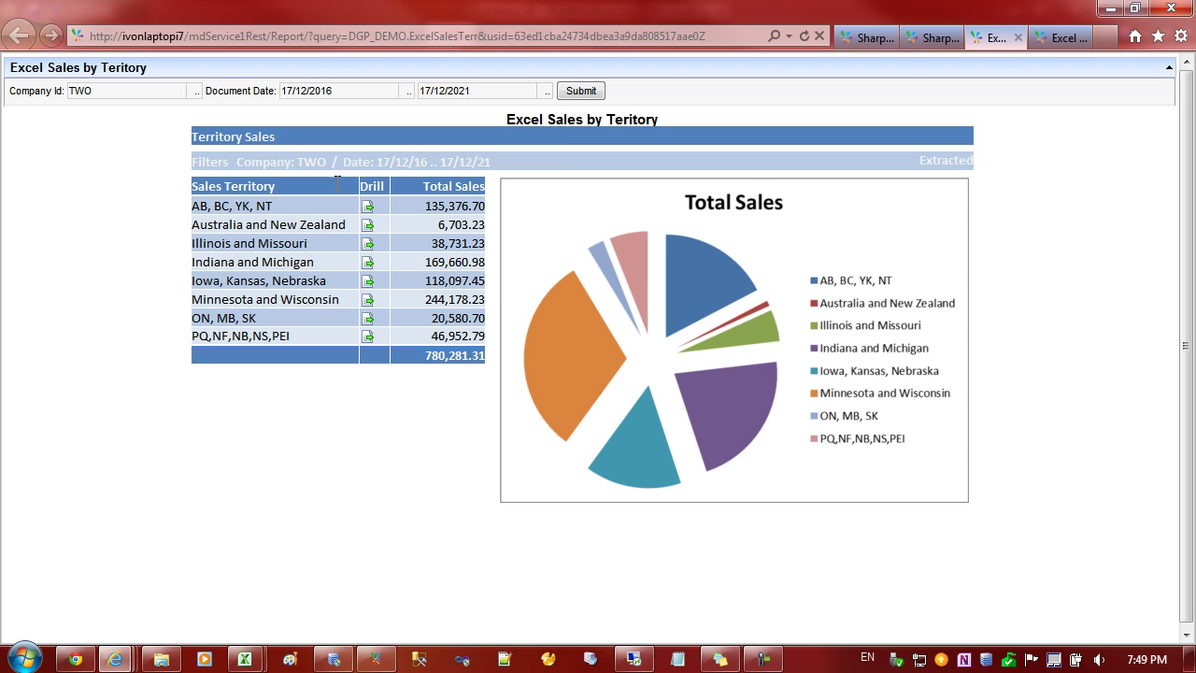
{"action": "left_click", "coordinate": [378, 88]}
{"action": "left_click", "coordinate": [584, 94]}
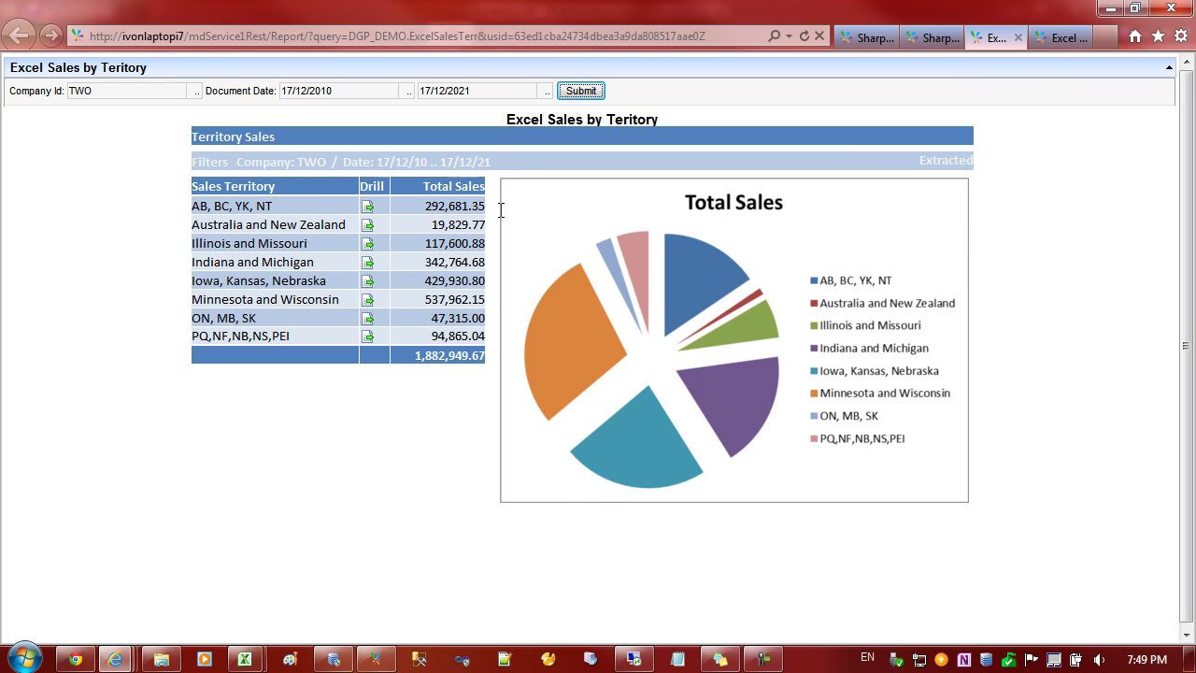
{"action": "left_click", "coordinate": [1054, 39]}
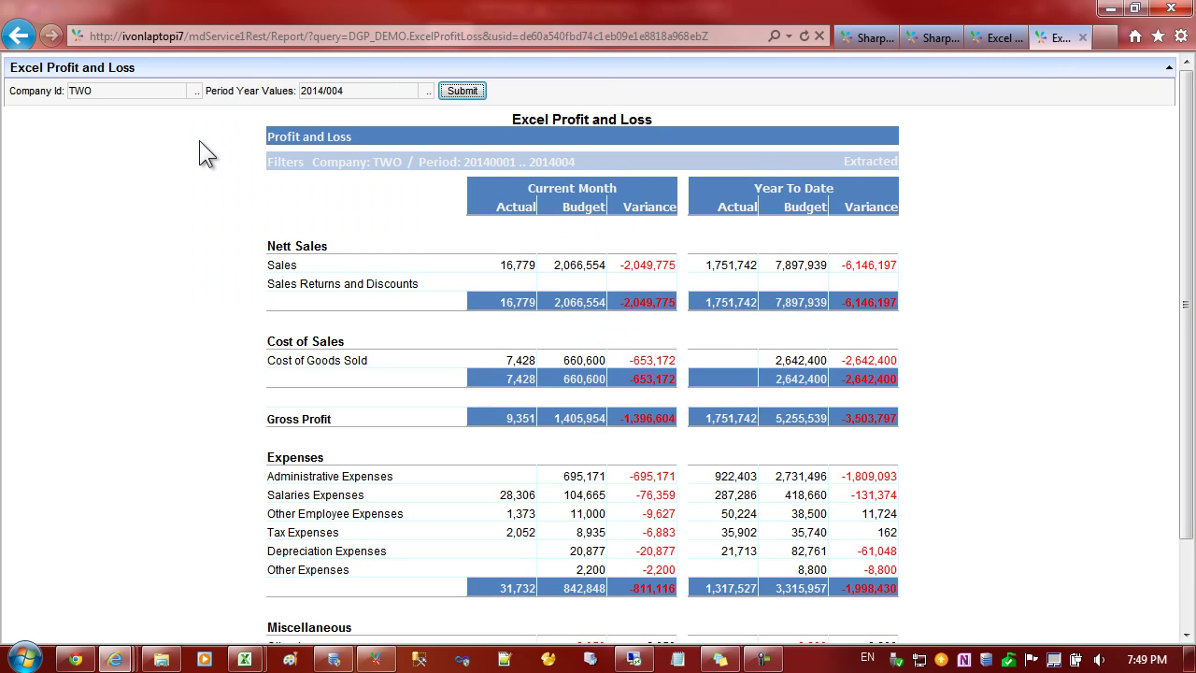
Step: Change the Profit and Loss report's Period Year Values from 2014/004 to 2014/001 and resubmit
{"action": "left_click", "coordinate": [356, 94]}
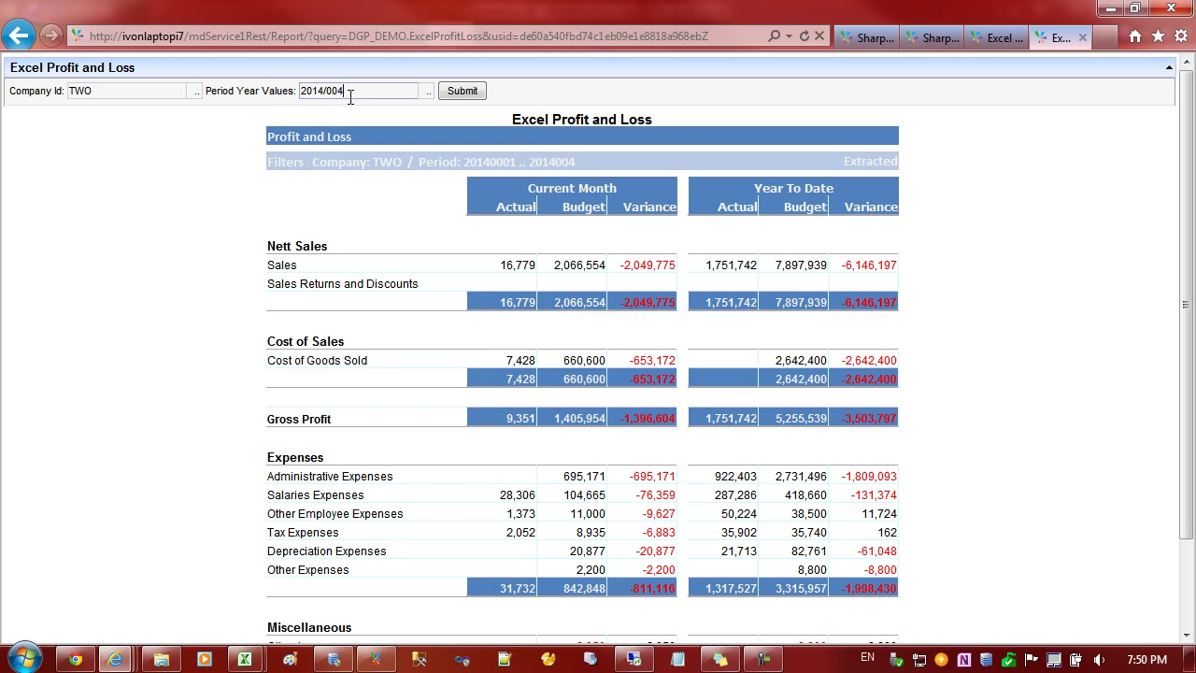
{"action": "type", "text": "1"}
{"action": "left_click", "coordinate": [464, 92]}
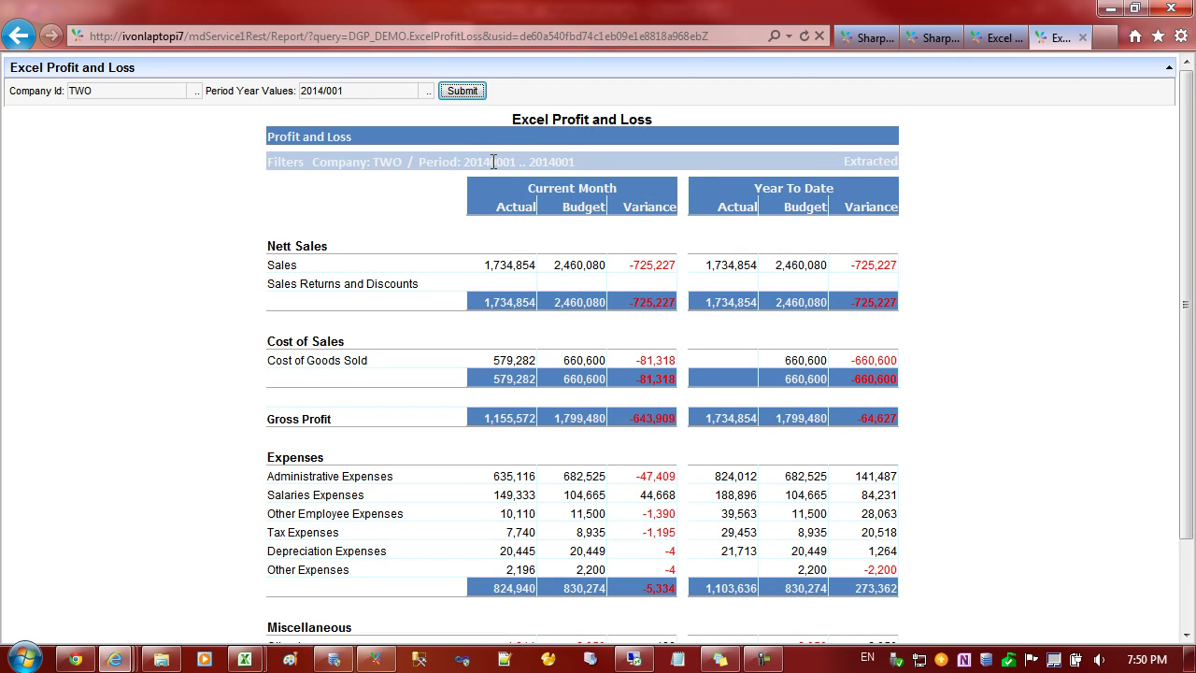
{"action": "left_click", "coordinate": [494, 161]}
Step: Bring the Sales Territory workbook back to the front in Excel
{"action": "mouse_move", "coordinate": [245, 659]}
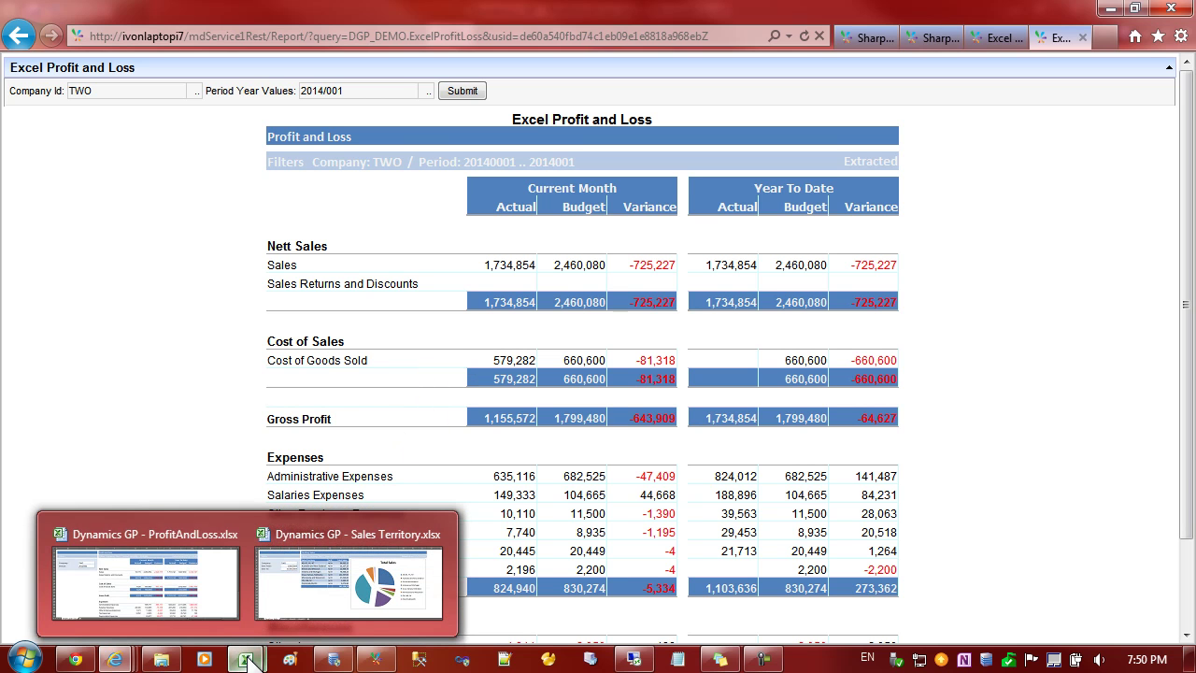
{"action": "left_click", "coordinate": [299, 616]}
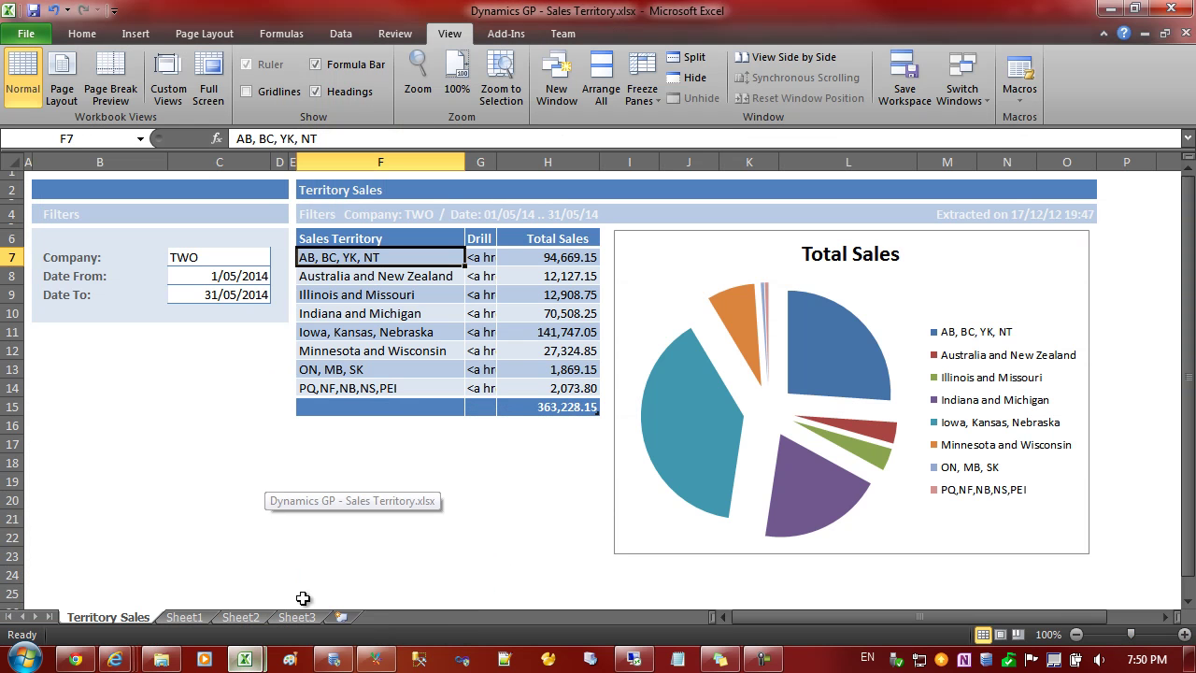
{"action": "left_click", "coordinate": [231, 395]}
{"action": "left_click", "coordinate": [391, 485]}
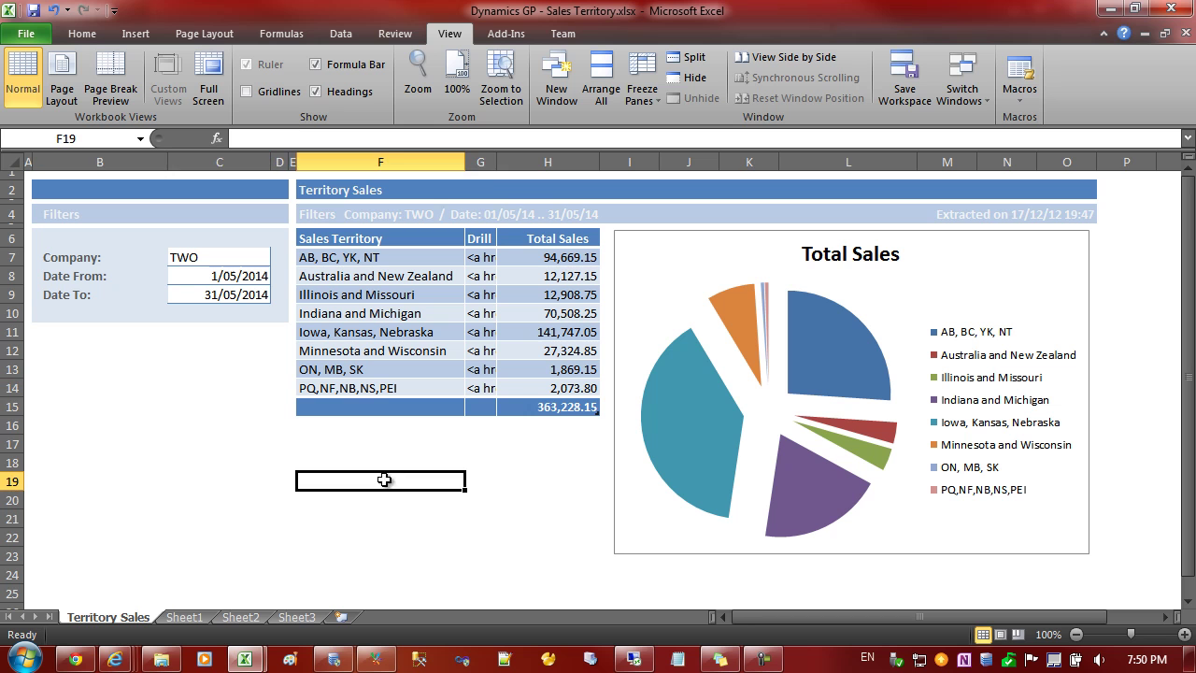
{"action": "left_click", "coordinate": [250, 400]}
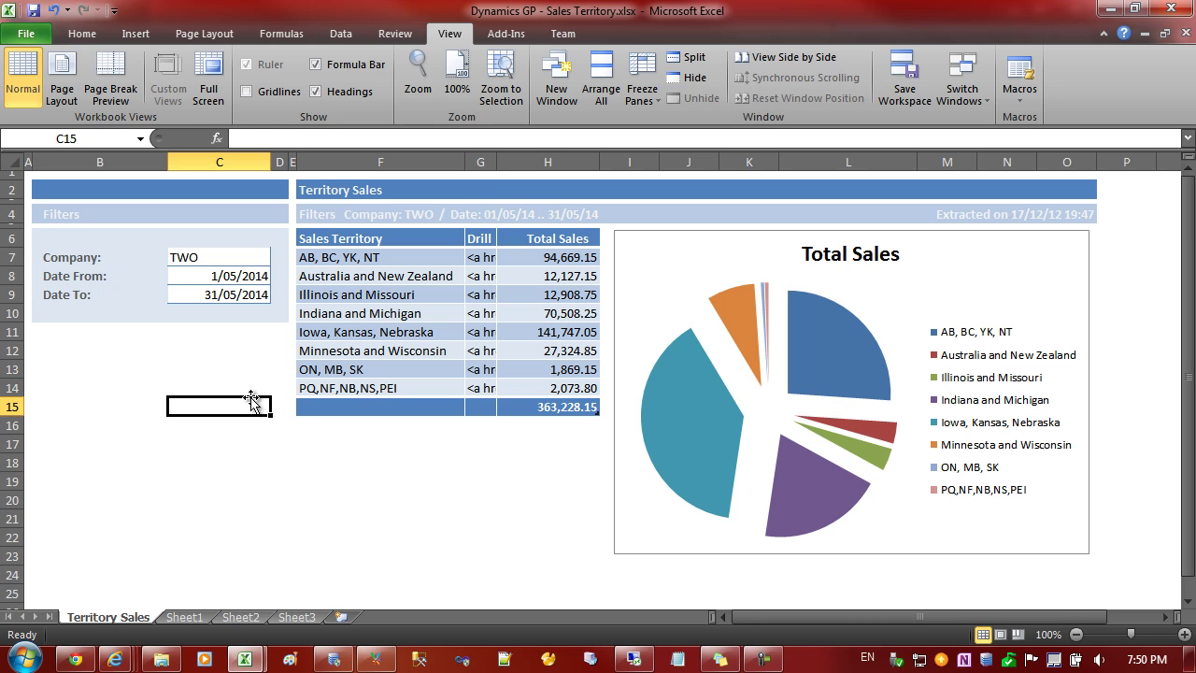
Step: Check the Name Box for the Company, Date From and Date To cells C7, C8 and C9
{"action": "left_click", "coordinate": [222, 259]}
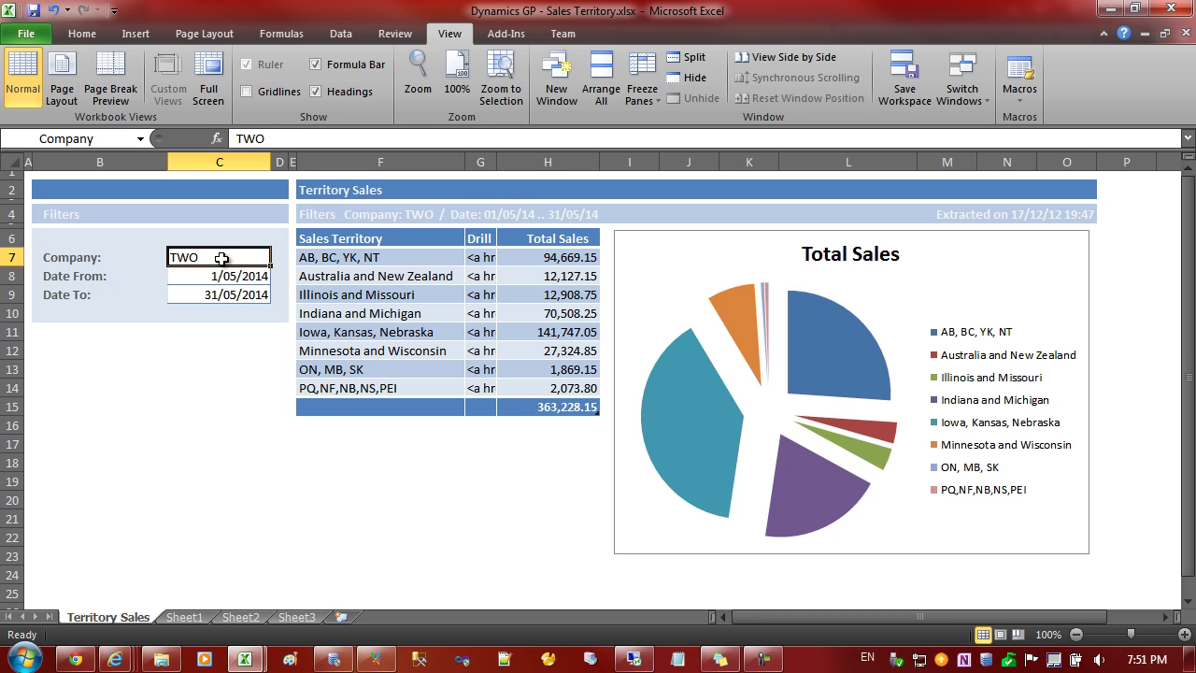
{"action": "left_click", "coordinate": [214, 273]}
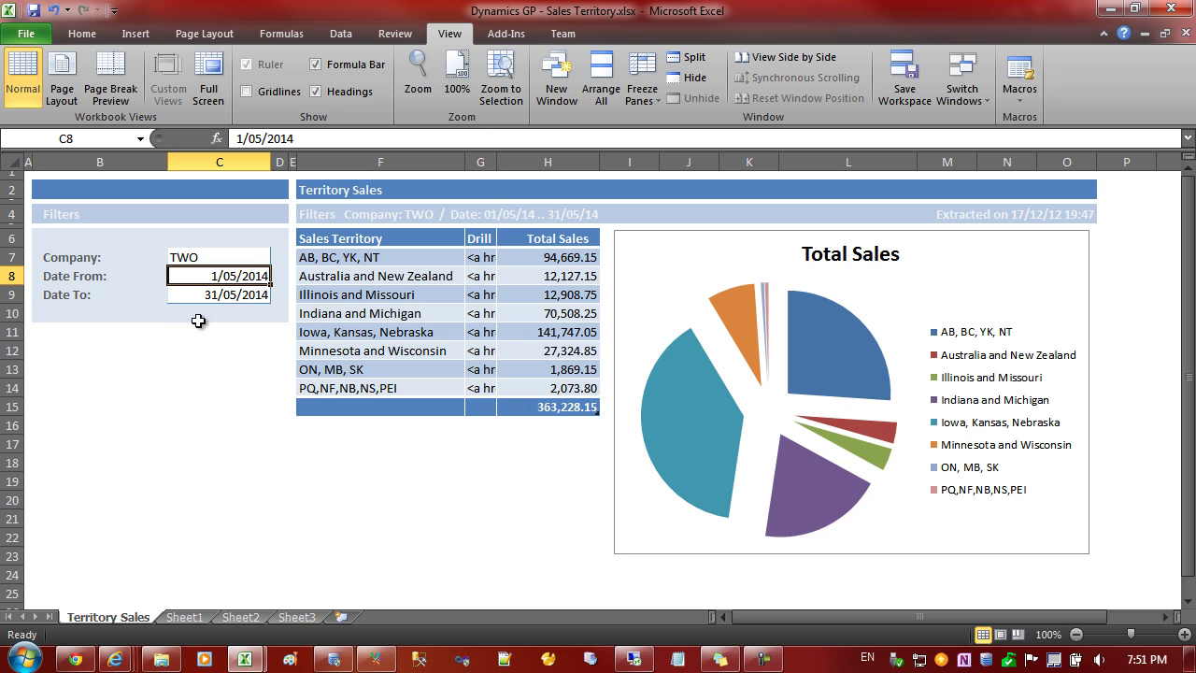
{"action": "left_click", "coordinate": [201, 294]}
{"action": "key", "text": "Tab"}
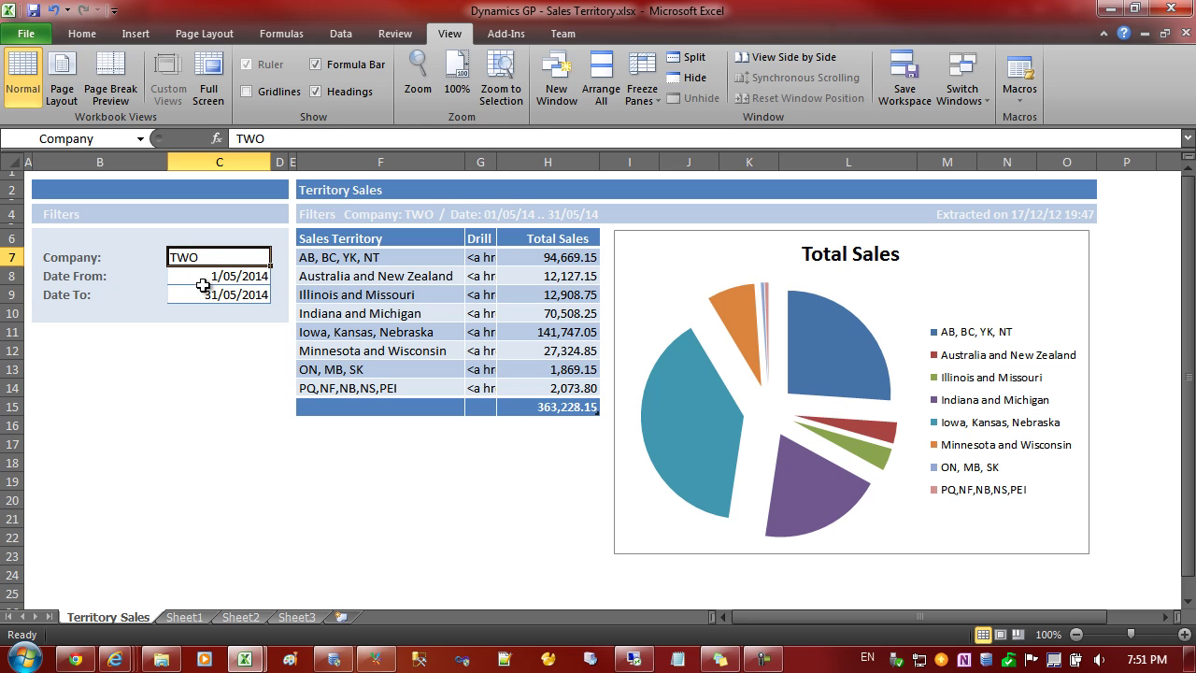
{"action": "left_click", "coordinate": [205, 278]}
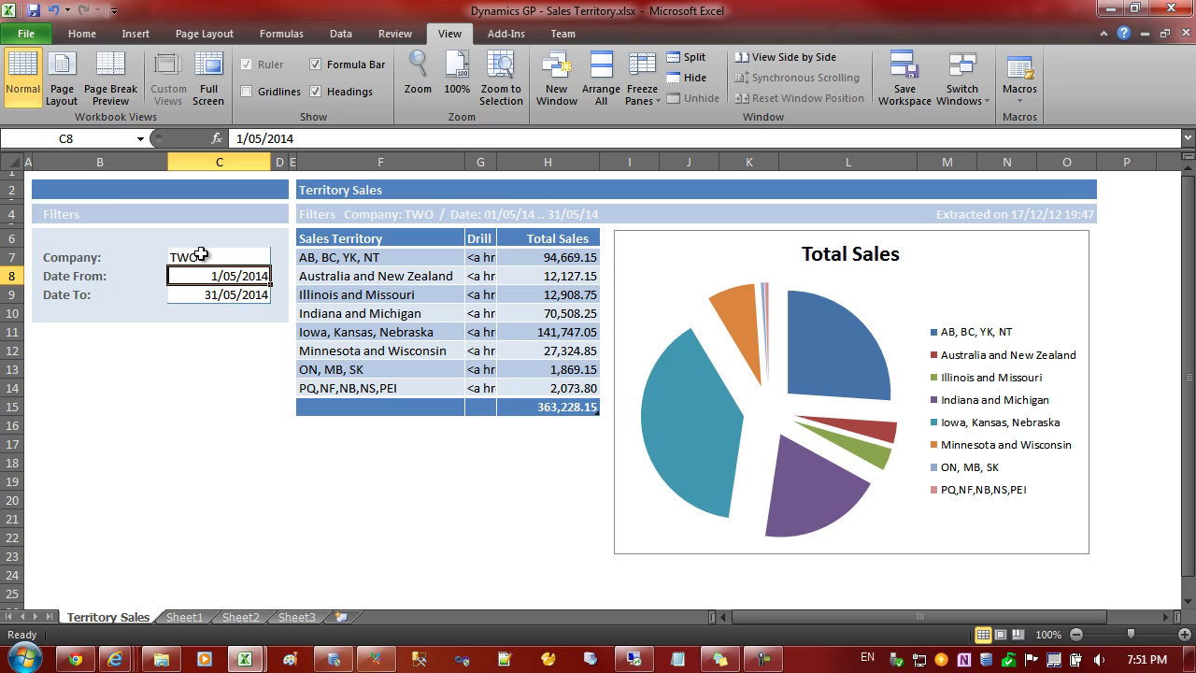
{"action": "left_click", "coordinate": [201, 256]}
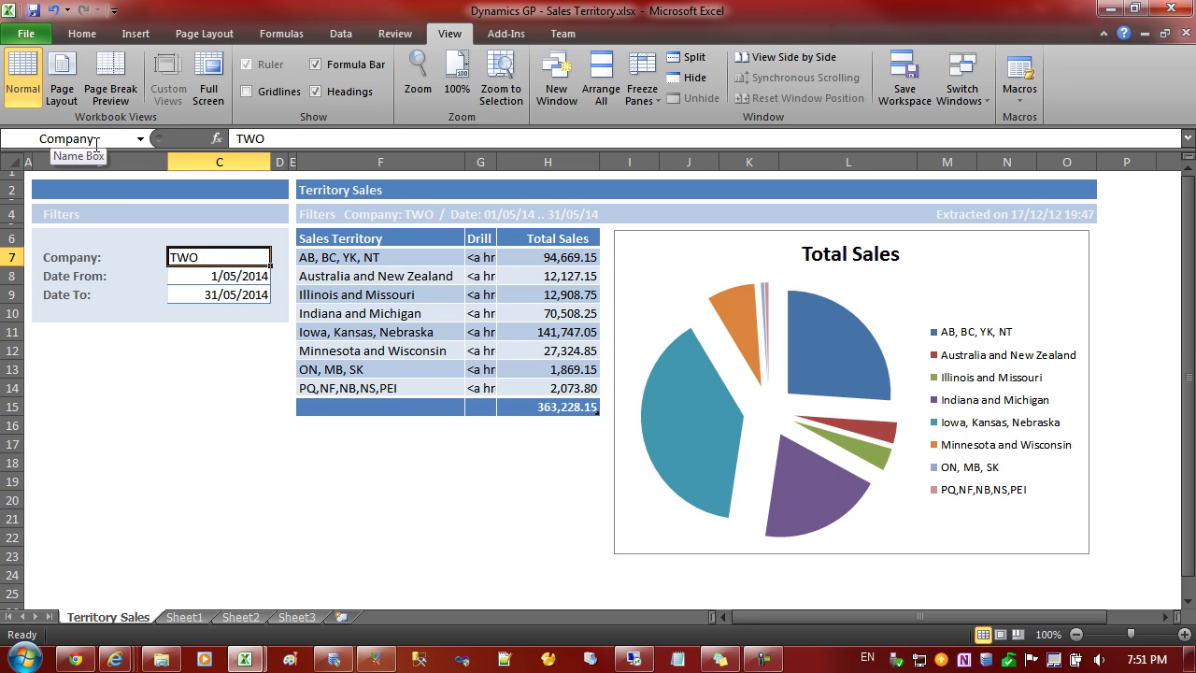
Step: Name the Date From cell C8 ReportDate
{"action": "left_click", "coordinate": [188, 278]}
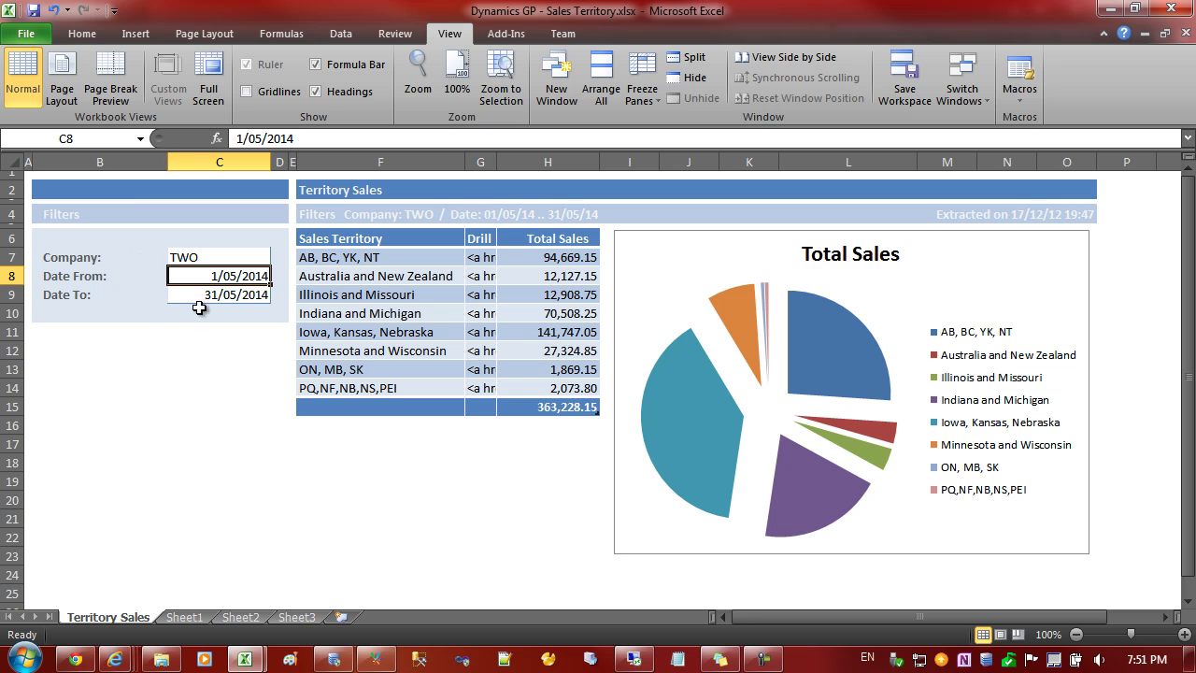
{"action": "left_click", "coordinate": [96, 140]}
{"action": "type", "text": "ReportDate"}
{"action": "key", "text": "Return"}
{"action": "left_click", "coordinate": [211, 297]}
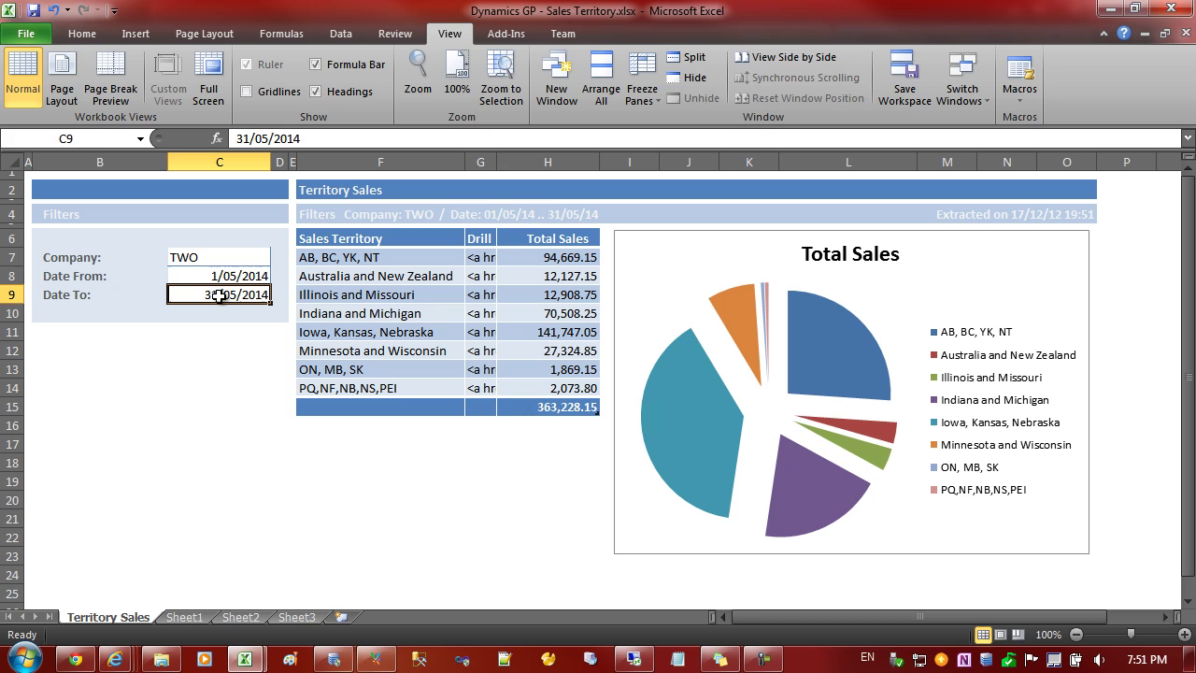
{"action": "left_click", "coordinate": [90, 137]}
{"action": "type", "text": "ReportDate"}
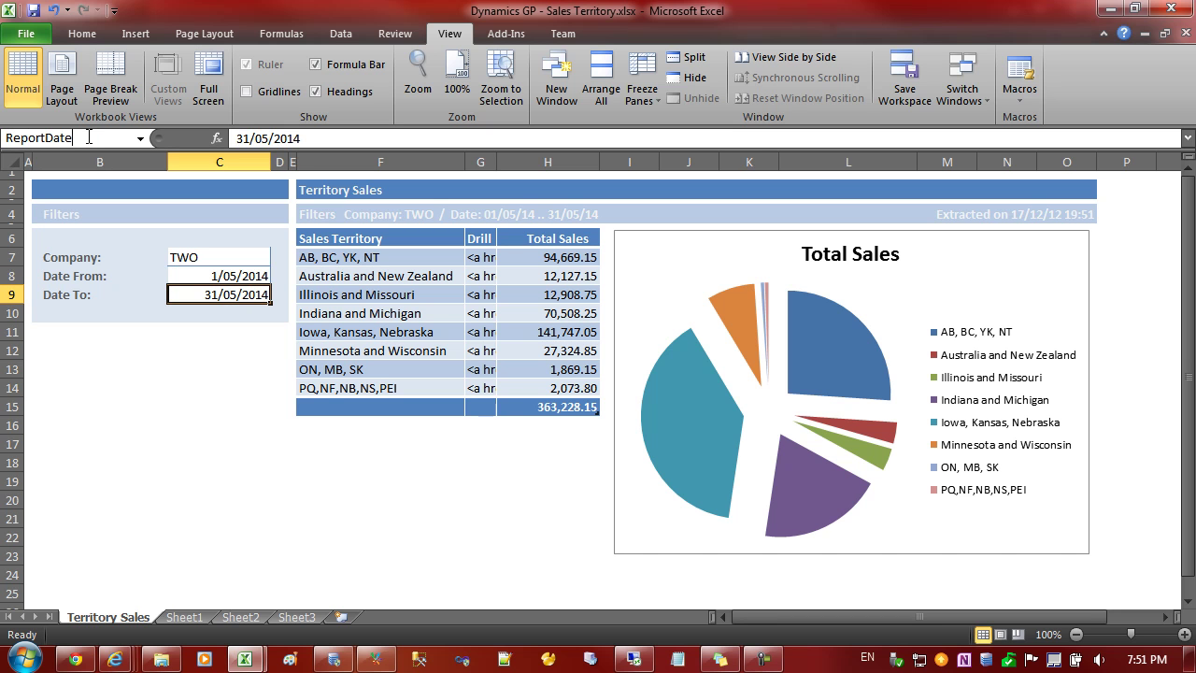
{"action": "key", "text": "Return"}
{"action": "left_click", "coordinate": [187, 367]}
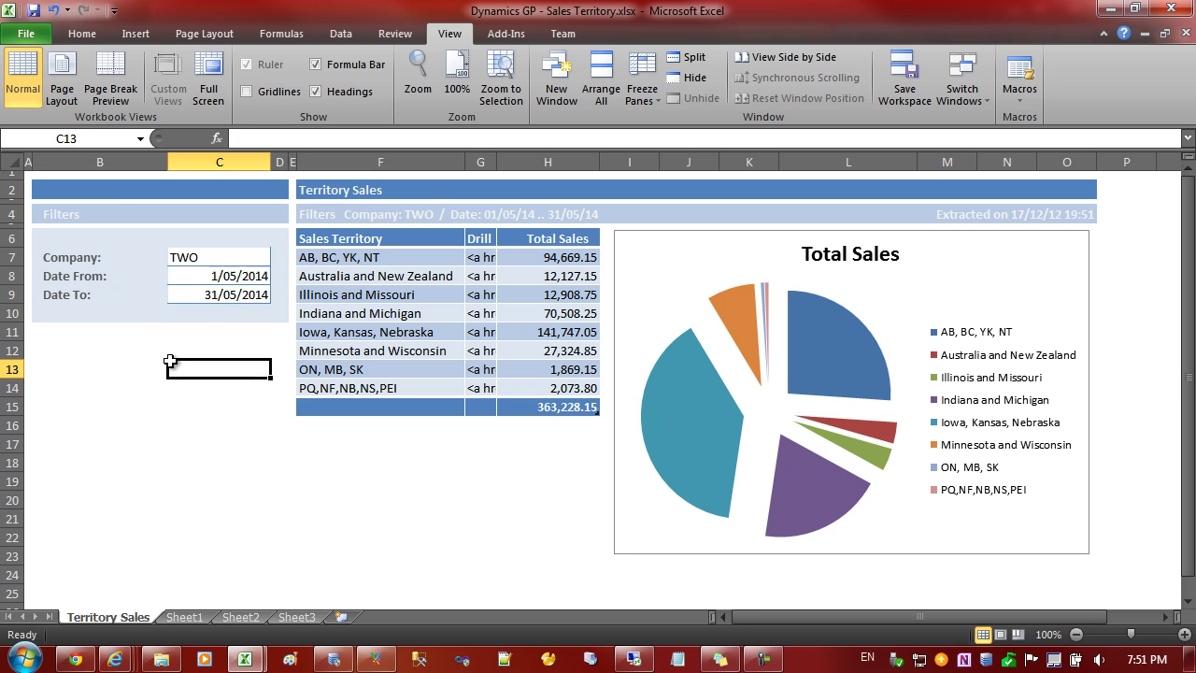
Step: Name the Date To cell C9 ReportDate2 and reselect the filter cells C7:C9
{"action": "left_click", "coordinate": [216, 295]}
{"action": "left_click", "coordinate": [215, 274]}
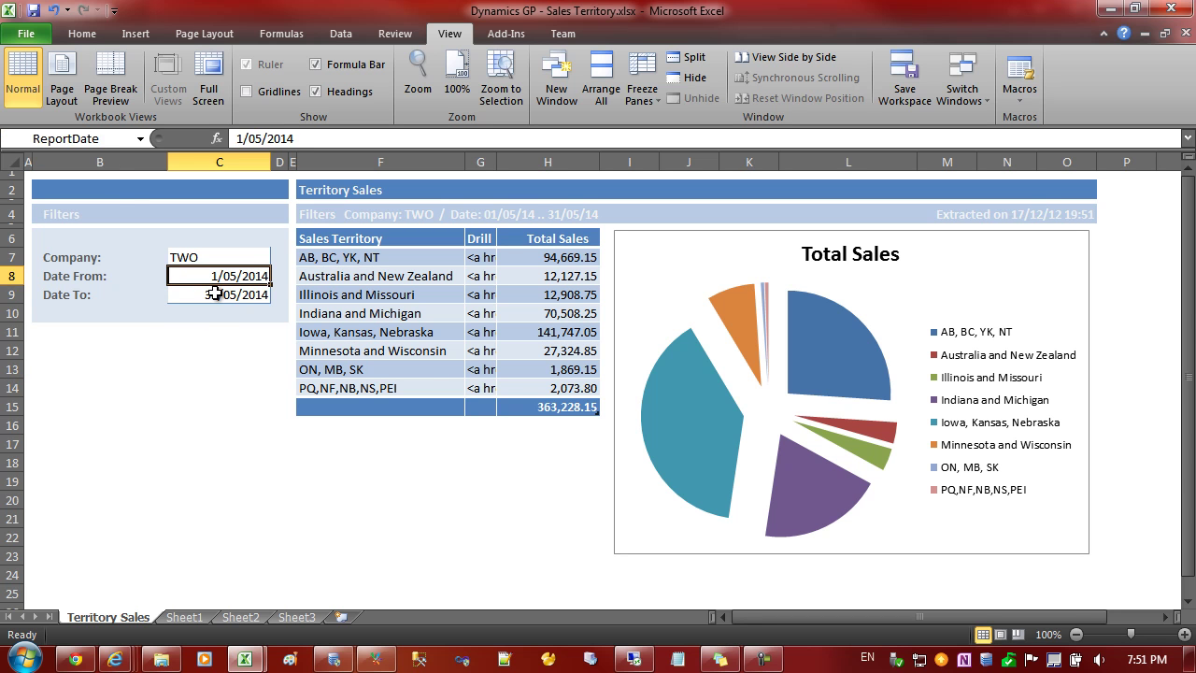
{"action": "left_click", "coordinate": [216, 295]}
{"action": "left_click", "coordinate": [91, 139]}
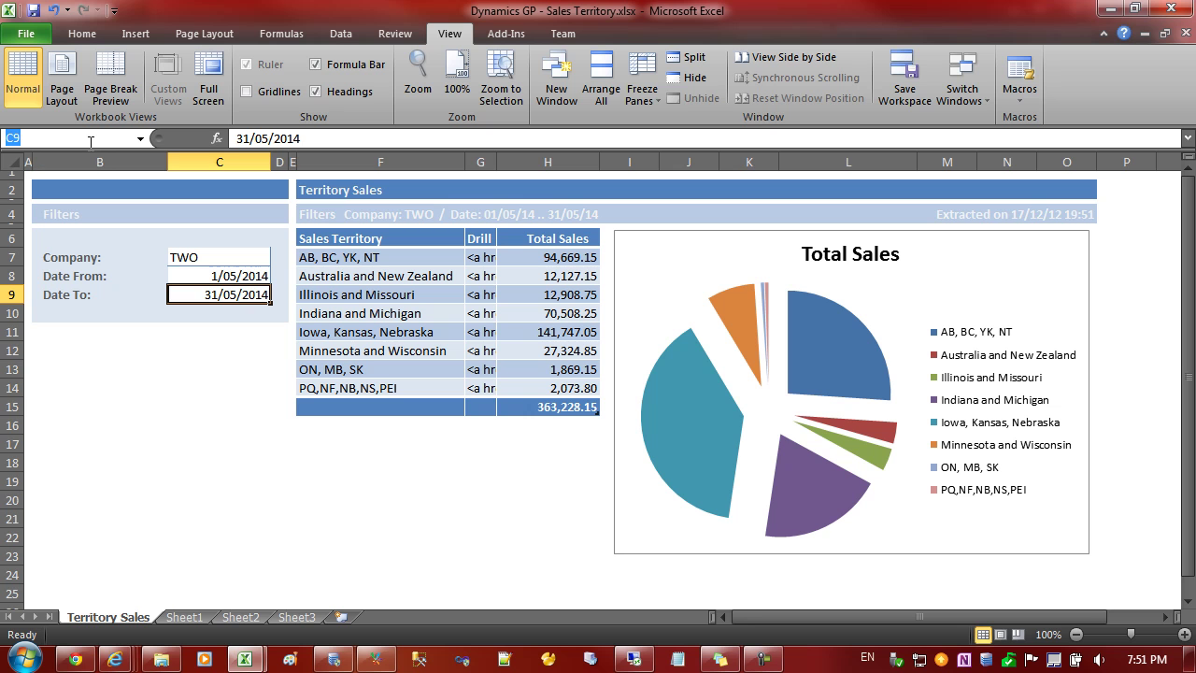
{"action": "type", "text": "ReportDate2"}
{"action": "key", "text": "Return"}
{"action": "left_click", "coordinate": [247, 331]}
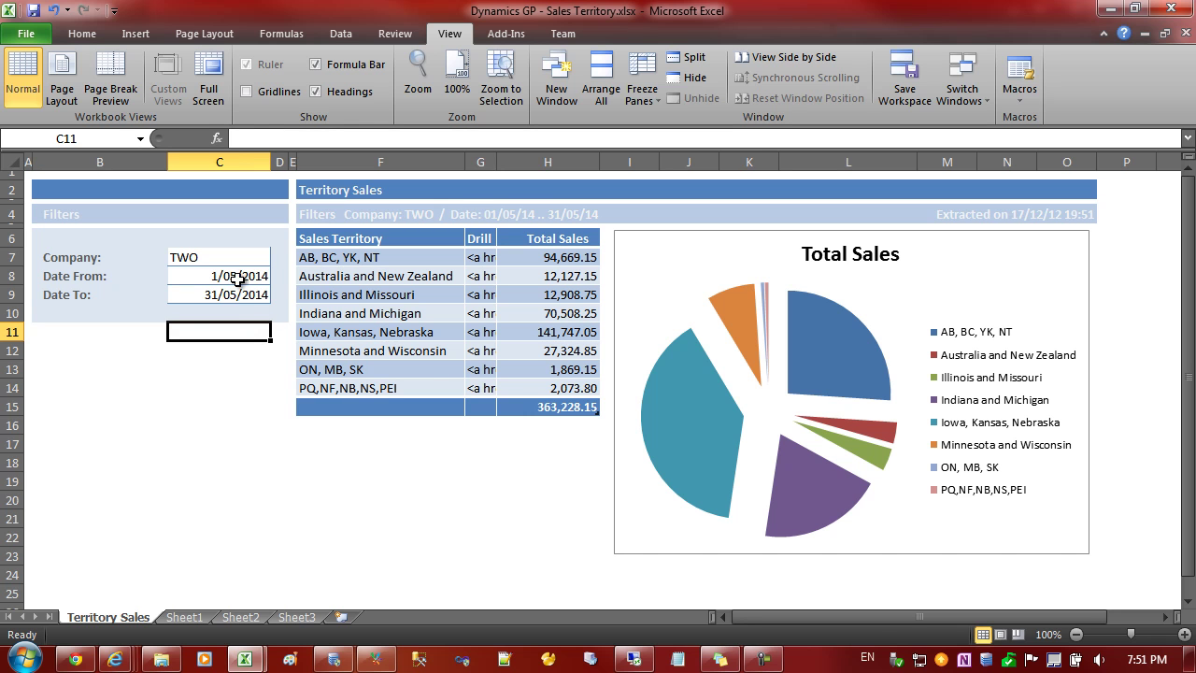
{"action": "left_click_drag", "start_coordinate": [219, 256], "coordinate": [215, 289]}
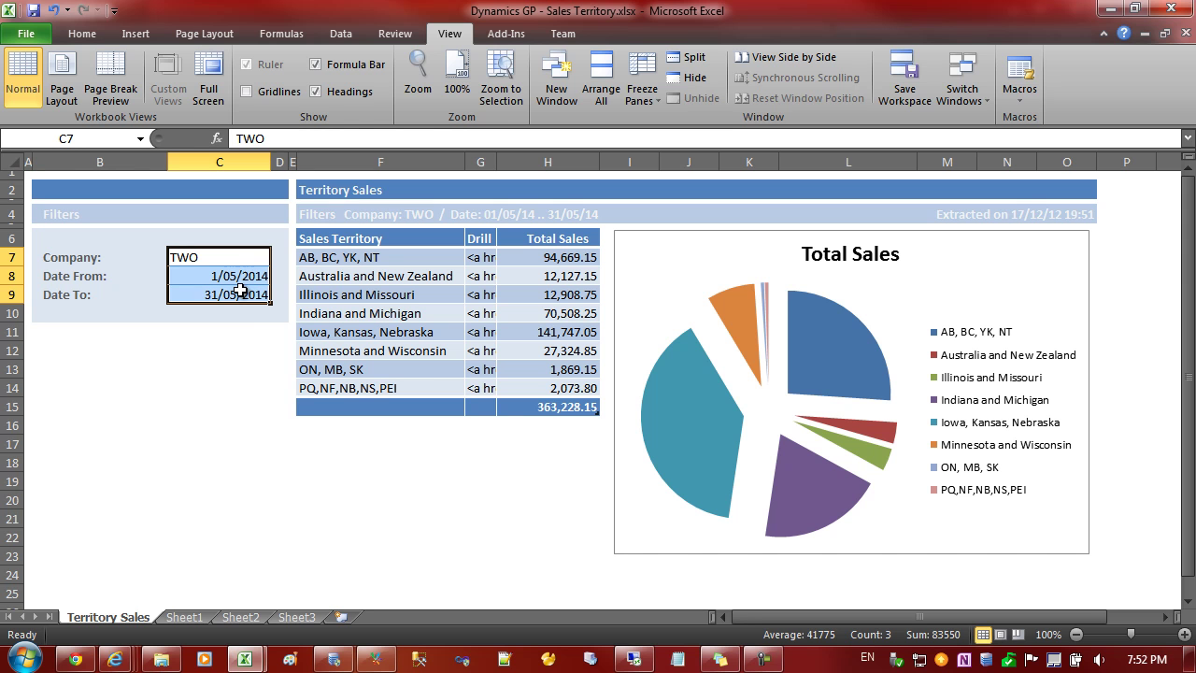
Step: Use Save As to store a copy named Dynamics GP - Sales Territory3.xlsx
{"action": "left_click", "coordinate": [245, 329]}
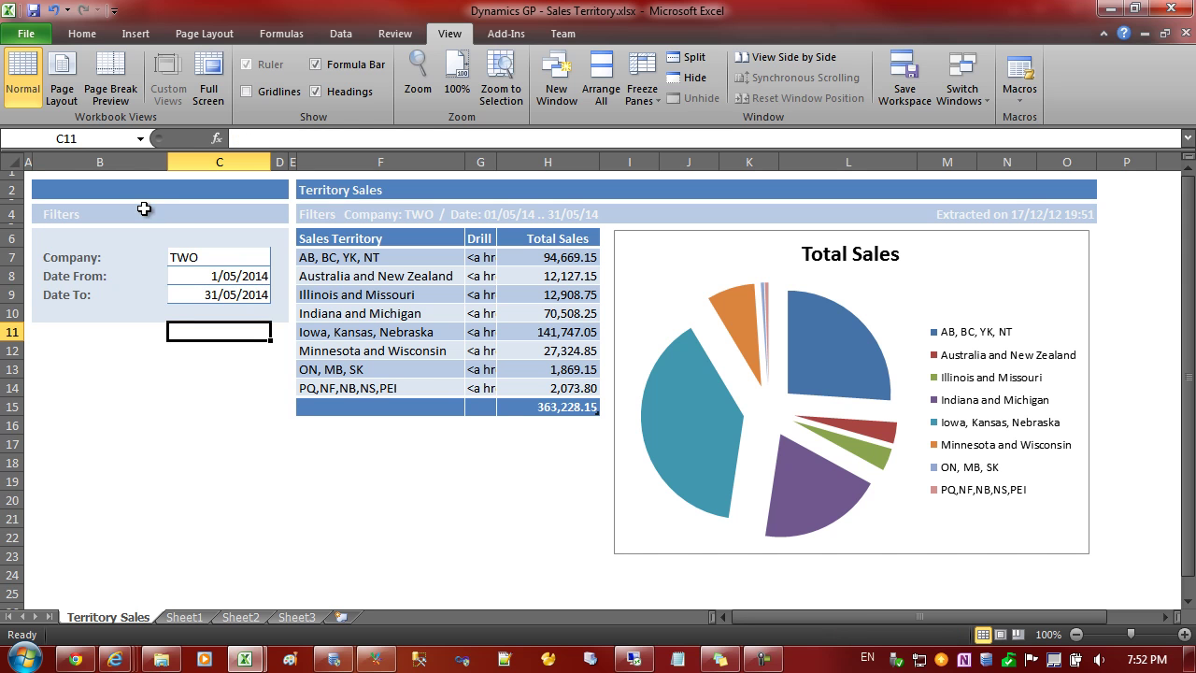
{"action": "left_click", "coordinate": [34, 28]}
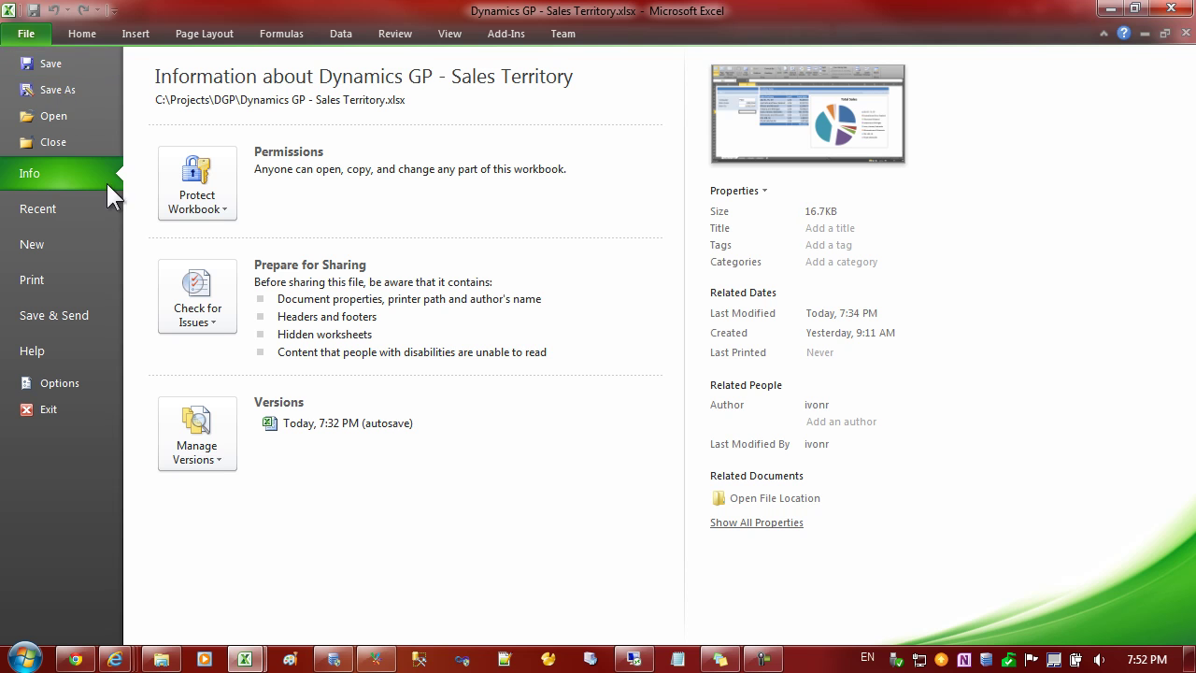
{"action": "left_click", "coordinate": [86, 90]}
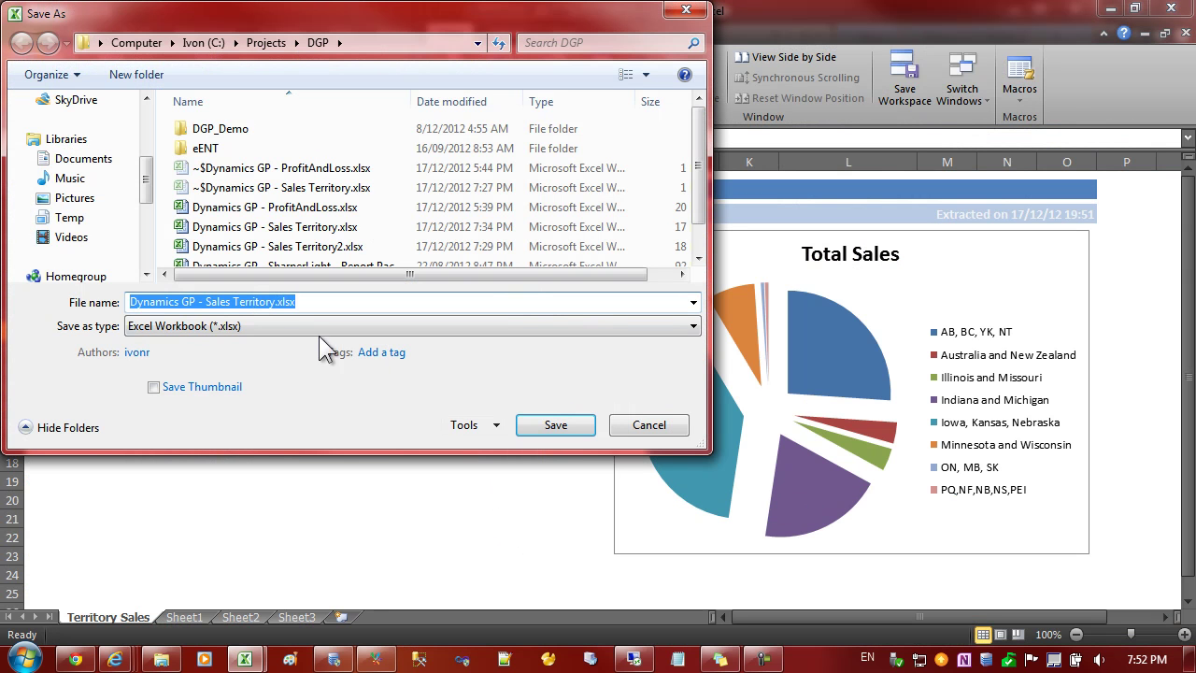
{"action": "left_click", "coordinate": [276, 302]}
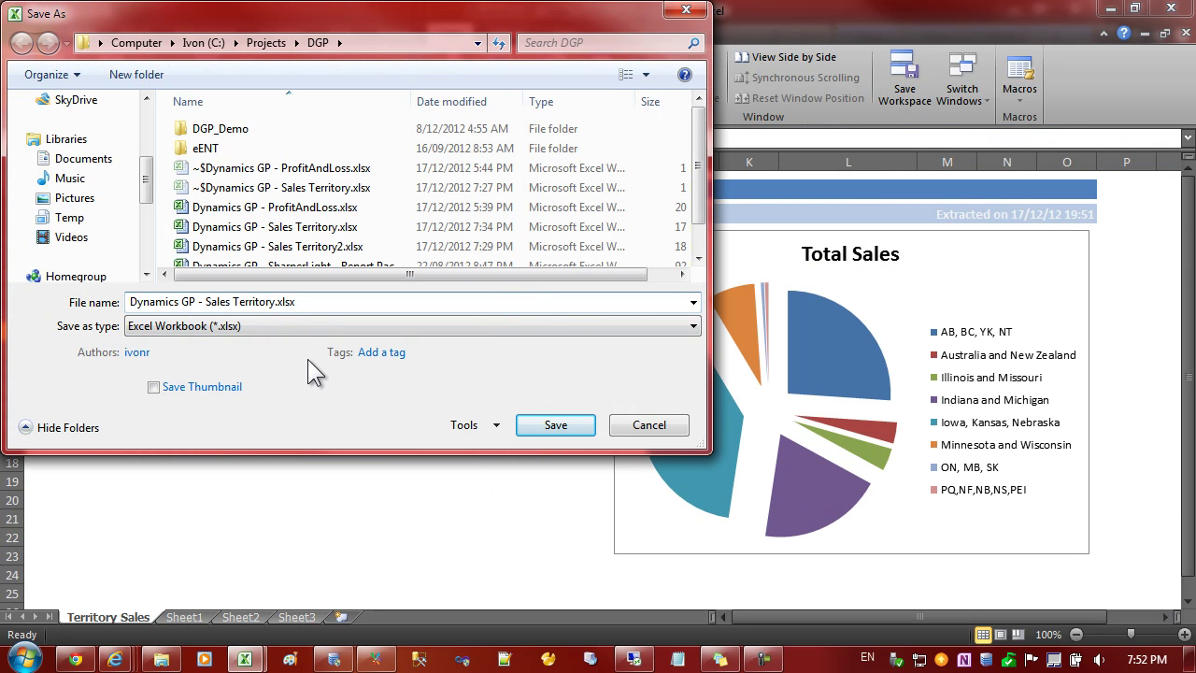
{"action": "type", "text": "3"}
{"action": "left_click", "coordinate": [568, 430]}
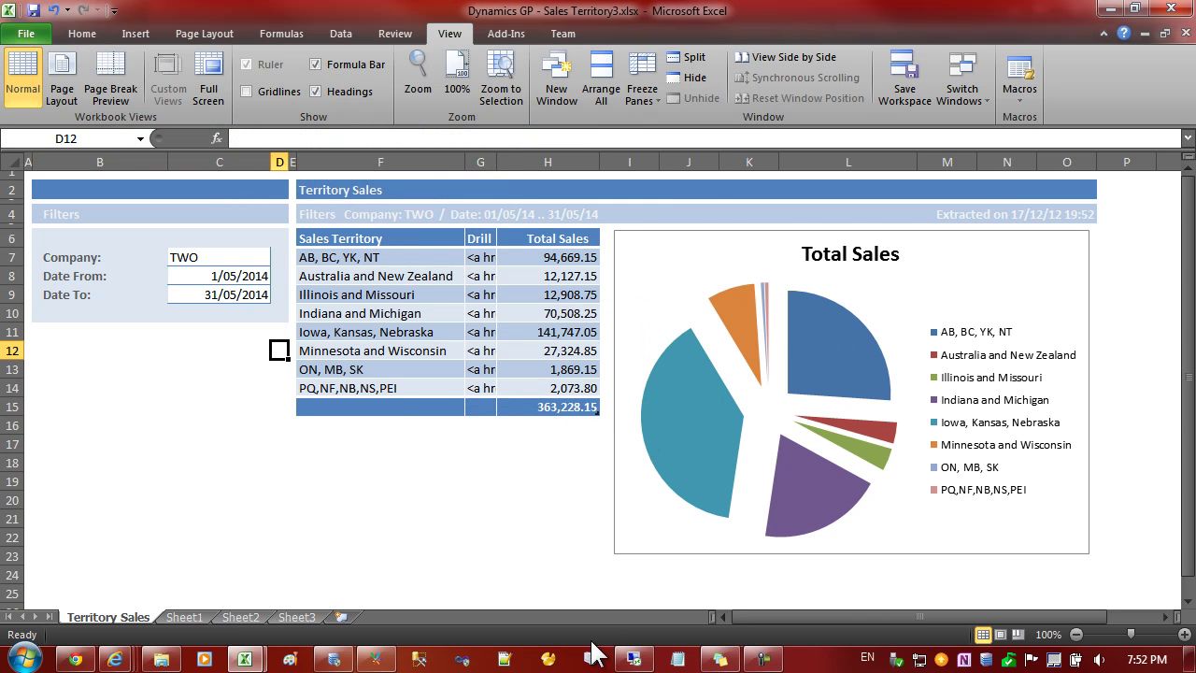
Step: Start a new SharperLight Publisher query in group DGP_DEMO
{"action": "left_click", "coordinate": [375, 659]}
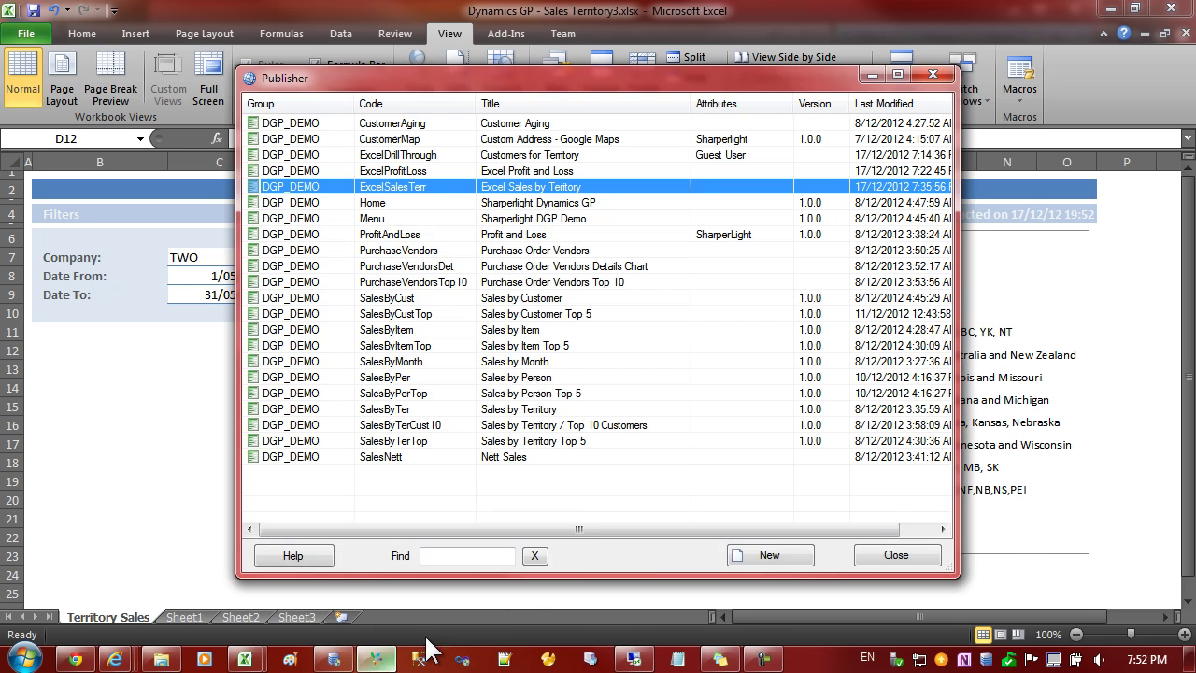
{"action": "left_click", "coordinate": [756, 554]}
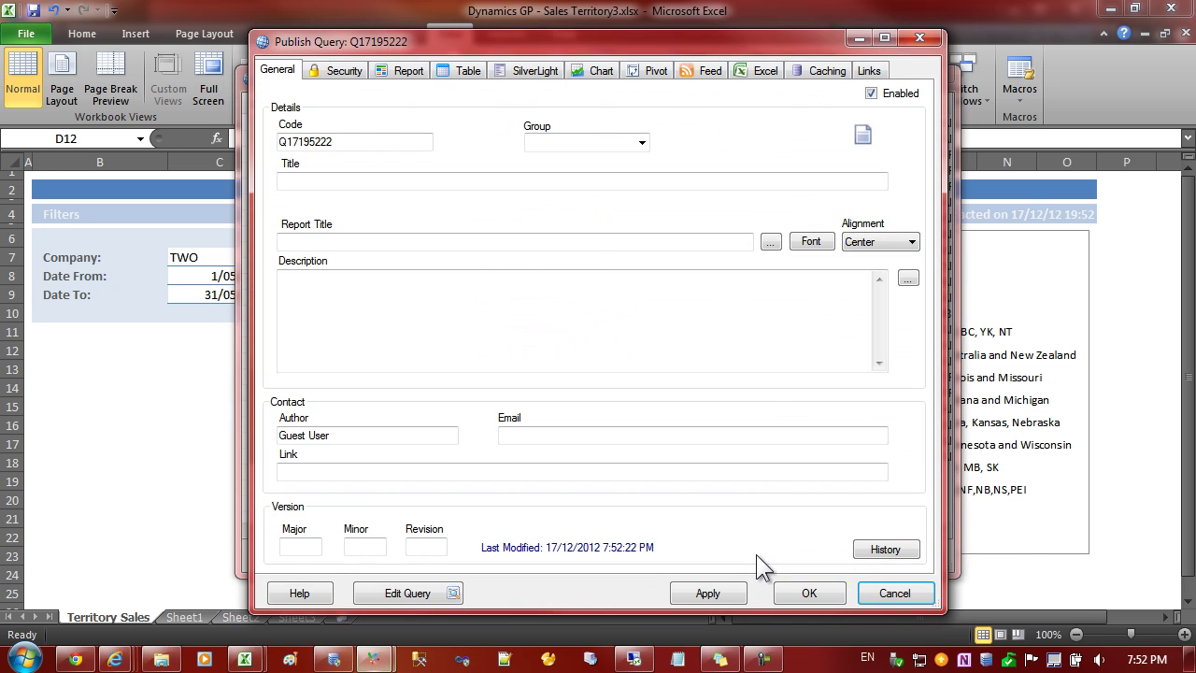
{"action": "left_click", "coordinate": [642, 142]}
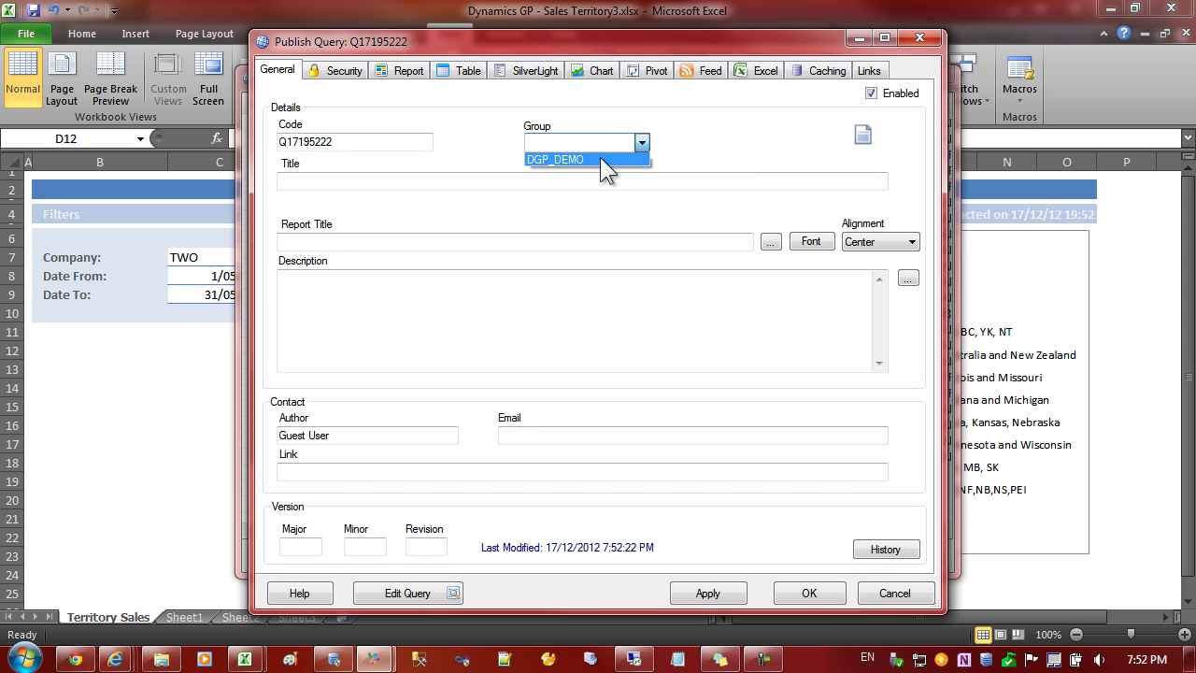
{"action": "left_click", "coordinate": [600, 159]}
Step: Enter query code SalesByTer and report title Sales by Territory
{"action": "left_click", "coordinate": [367, 143]}
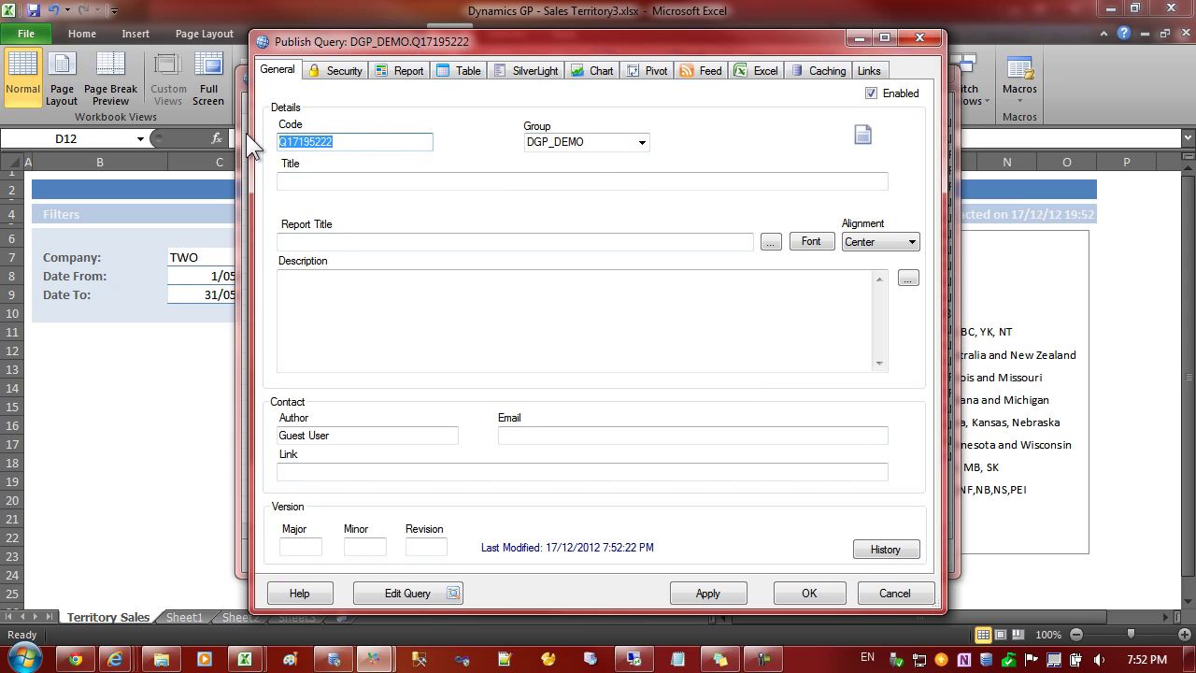
{"action": "type", "text": "S"}
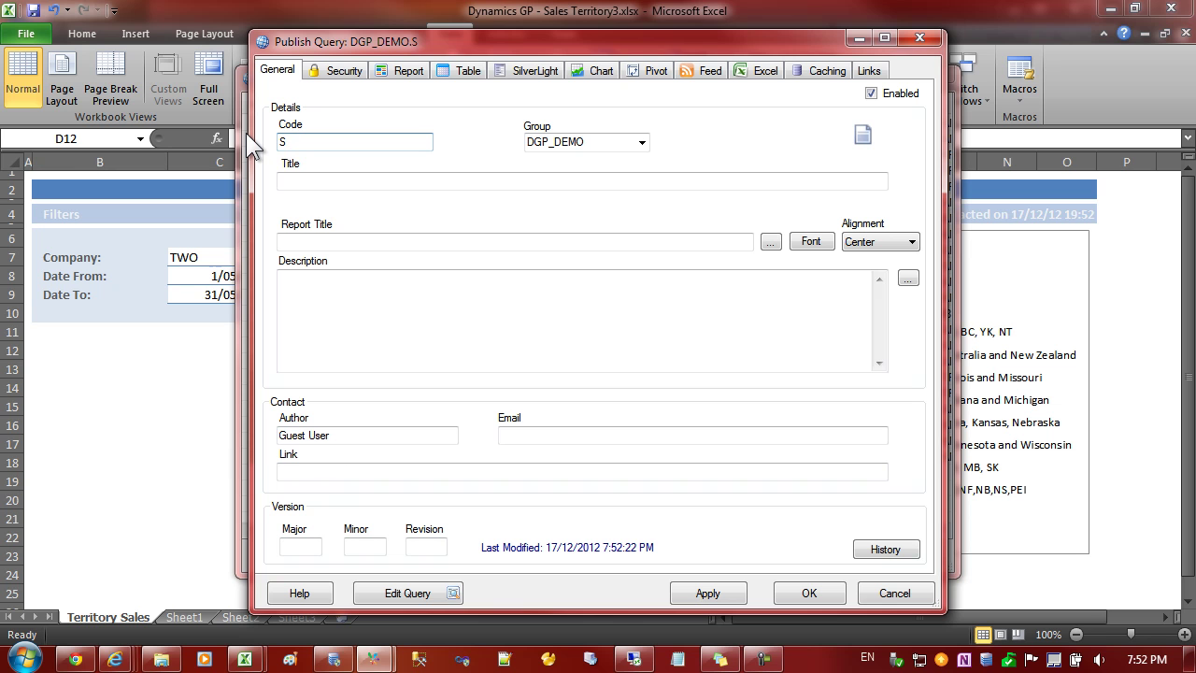
{"action": "type", "text": "alesBy"}
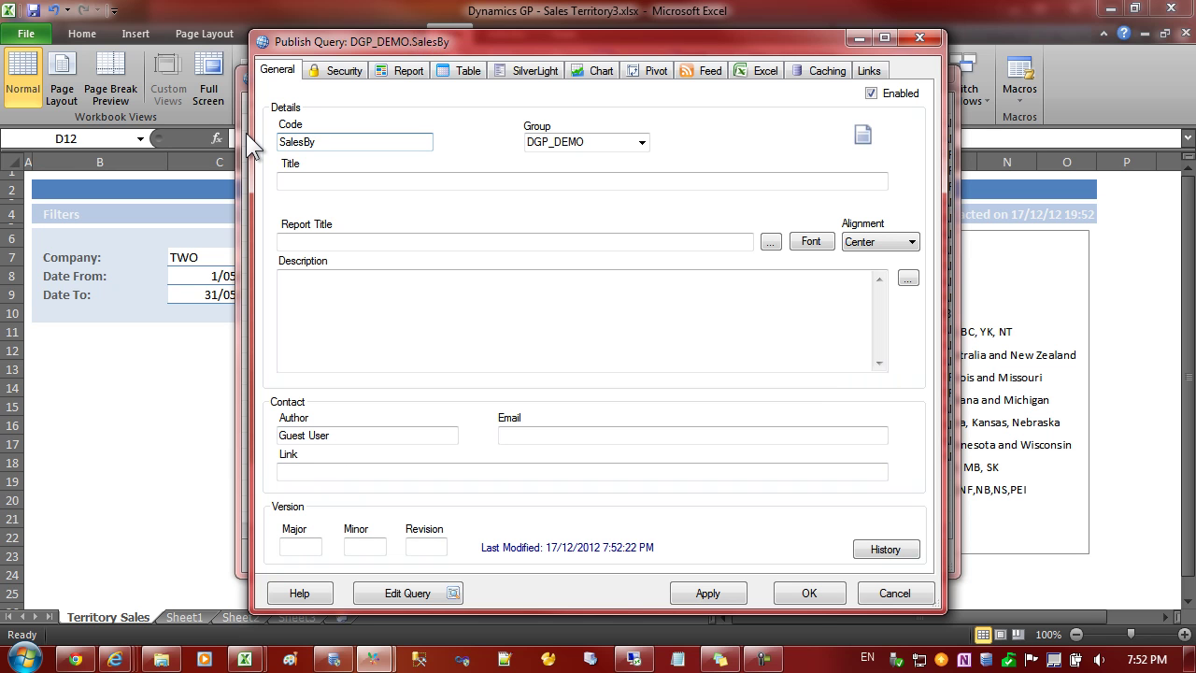
{"action": "type", "text": "T"}
{"action": "key", "text": "BackSpace"}
{"action": "type", "text": "Ter"}
{"action": "left_click", "coordinate": [323, 241]}
{"action": "type", "text": "Sales by"}
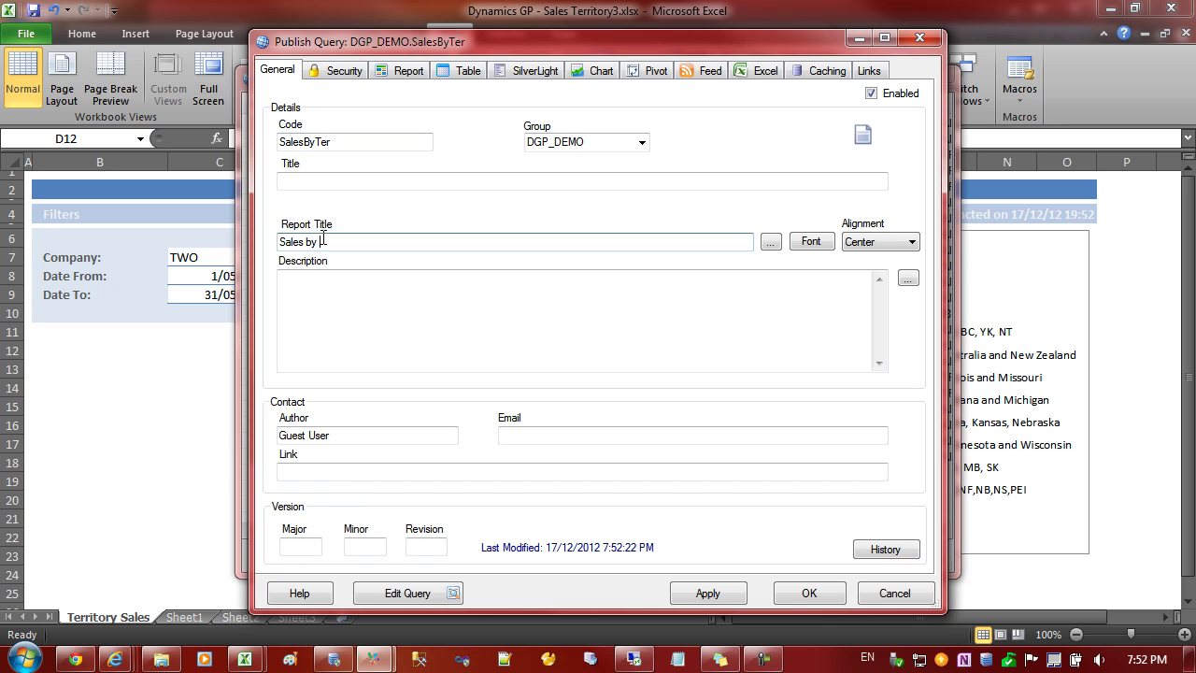
{"action": "type", "text": " Territory"}
Step: Attempt importing Sales Territory3.xlsx, dismiss the workbook-open error, and close the workbook in Excel
{"action": "left_click", "coordinate": [762, 71]}
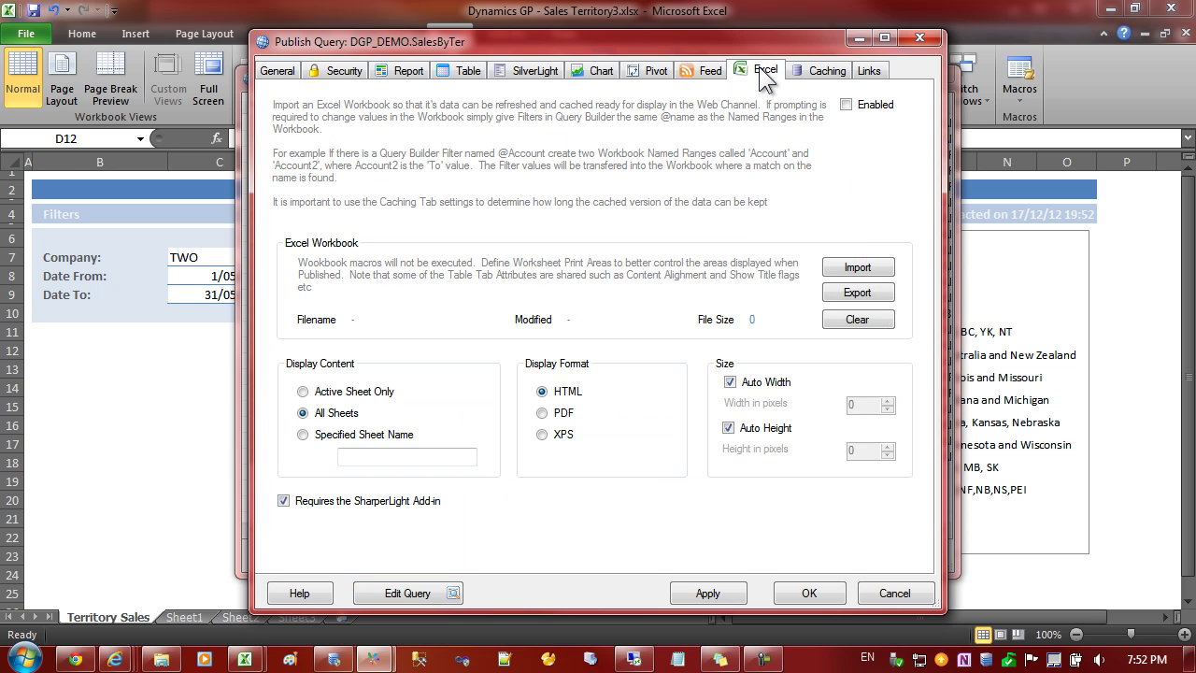
{"action": "left_click", "coordinate": [858, 269]}
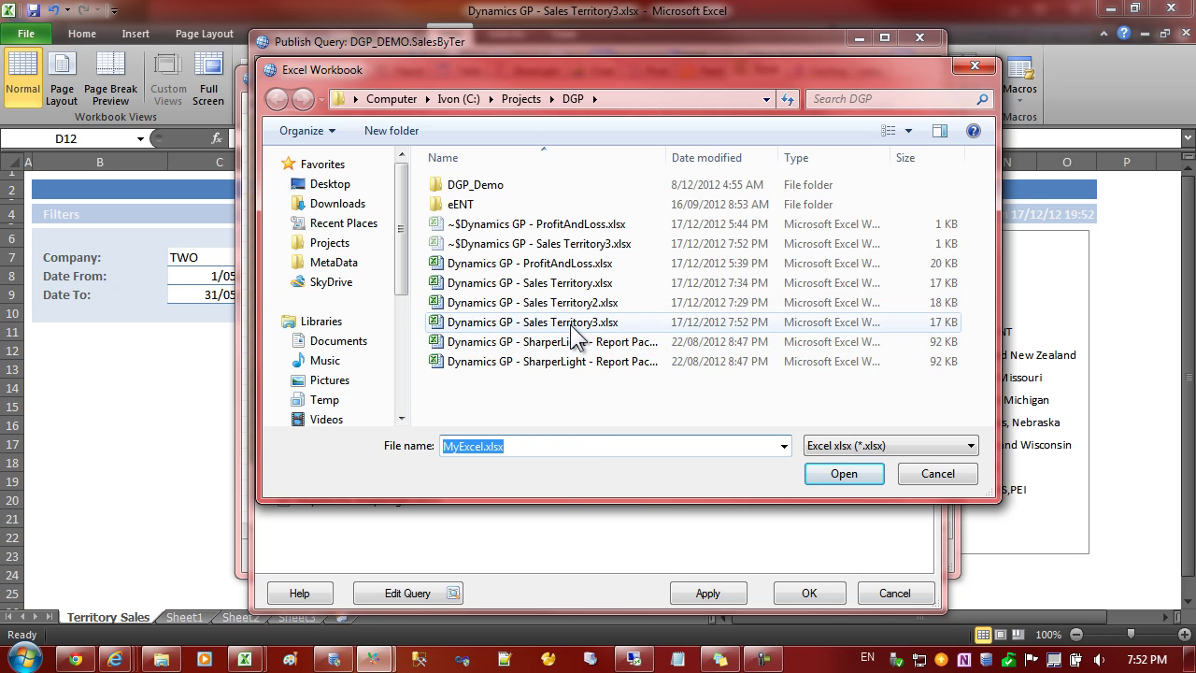
{"action": "left_click", "coordinate": [575, 329]}
{"action": "double_click", "coordinate": [575, 332]}
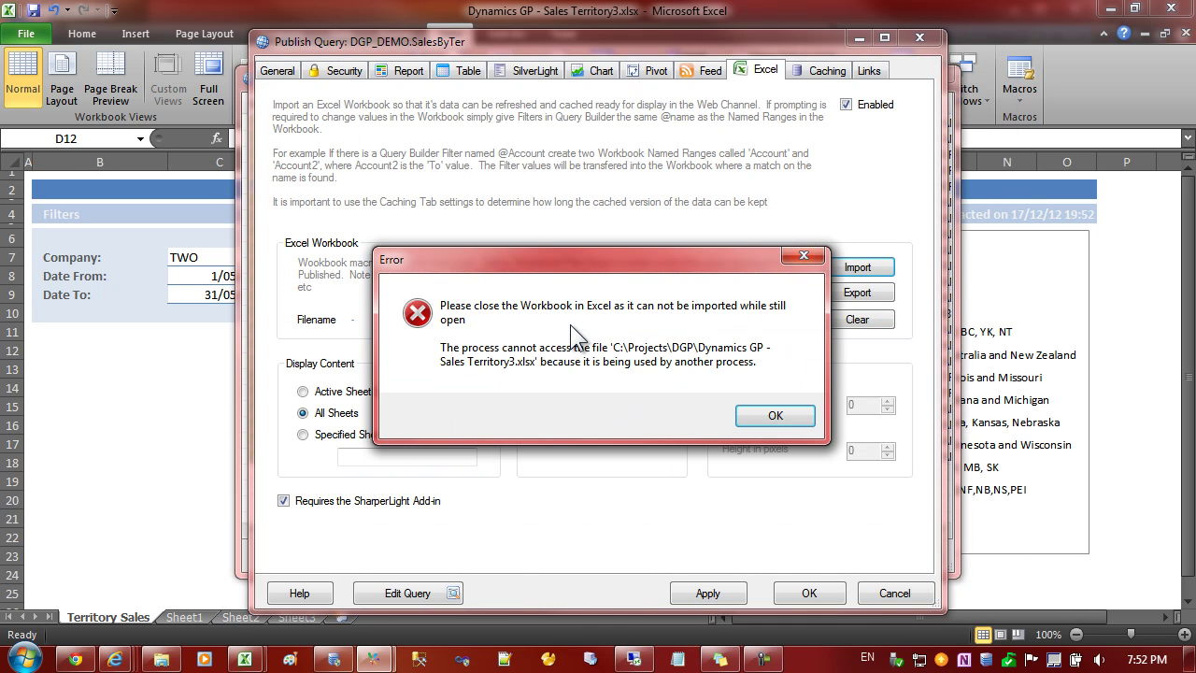
{"action": "left_click", "coordinate": [775, 416]}
{"action": "key", "text": "Escape"}
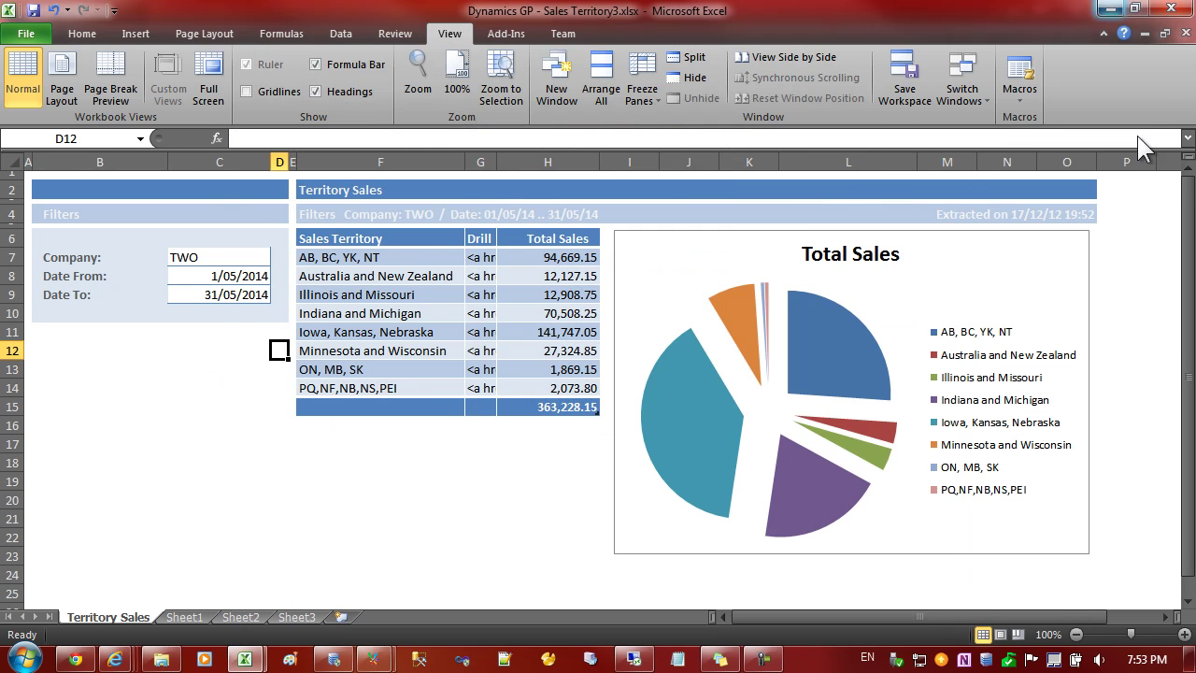
{"action": "left_click", "coordinate": [1185, 41]}
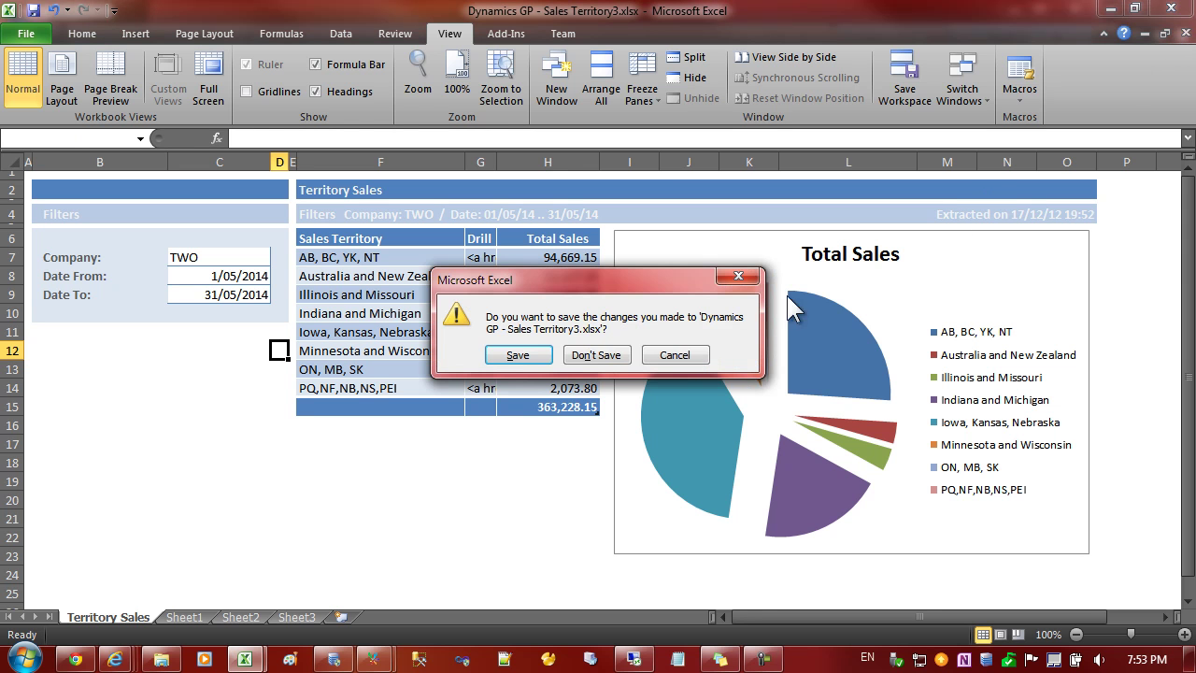
Step: Save the workbook's changes on close and return to the Publish Query window
{"action": "left_click", "coordinate": [529, 354]}
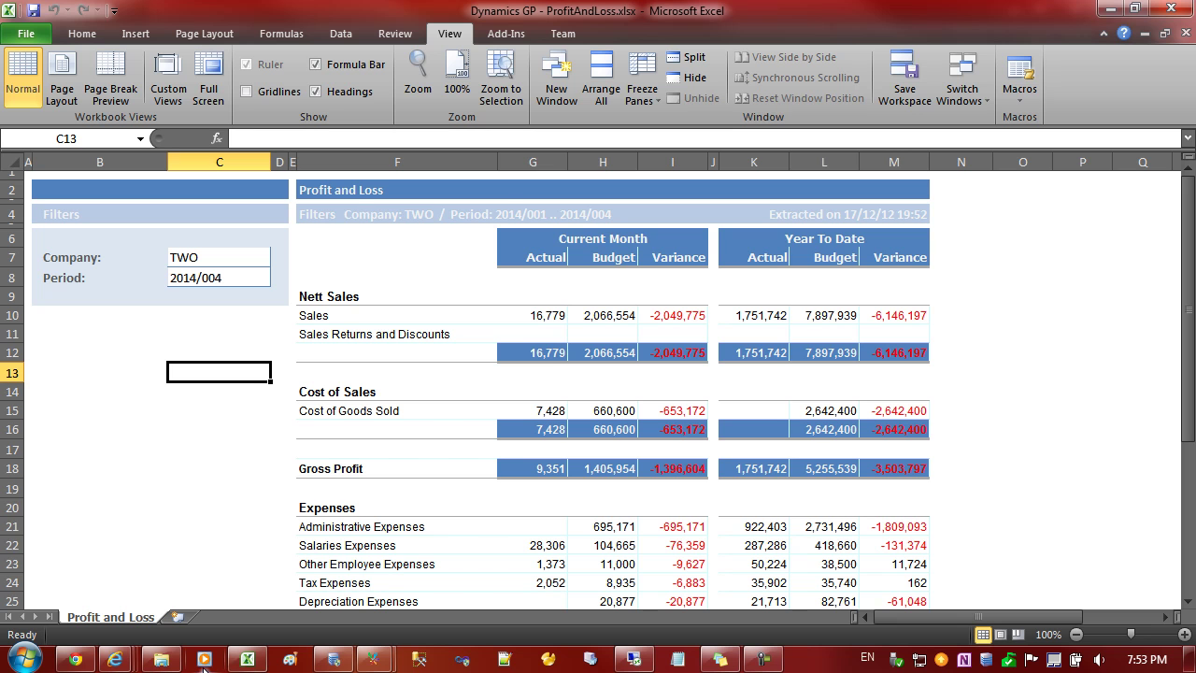
{"action": "mouse_move", "coordinate": [373, 660]}
{"action": "left_click", "coordinate": [519, 561]}
Step: Import Sales Territory3.xlsx, making Excel the default report type and accepting caching
{"action": "left_click", "coordinate": [857, 271]}
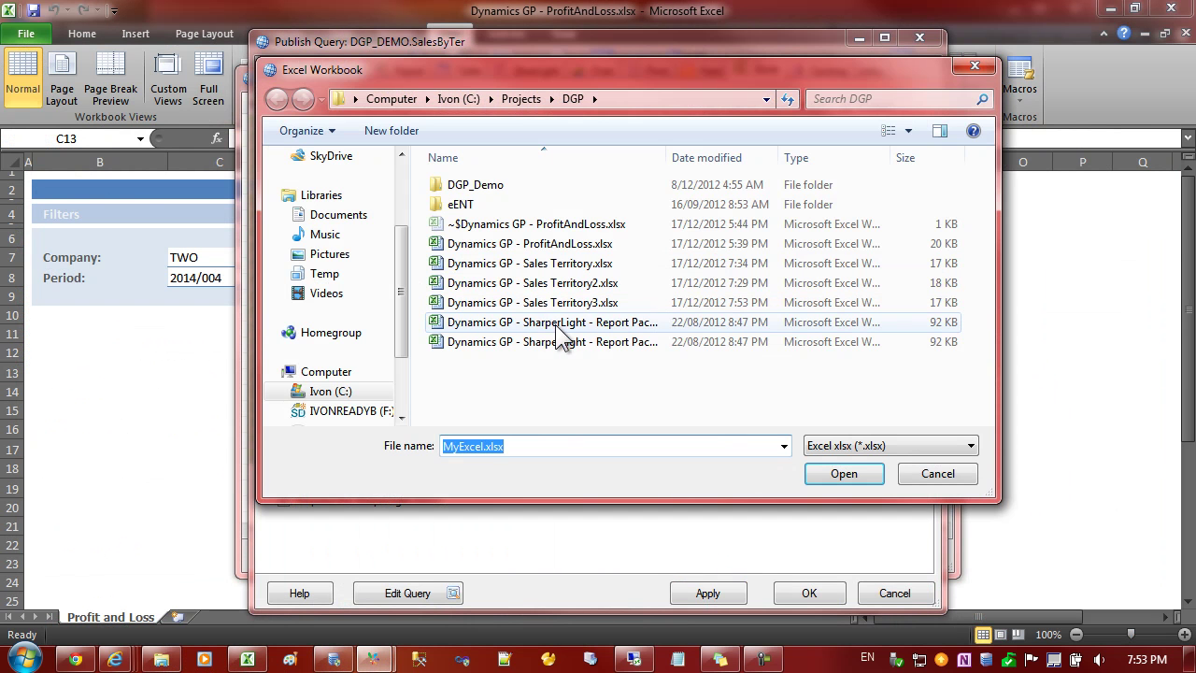
{"action": "double_click", "coordinate": [547, 302]}
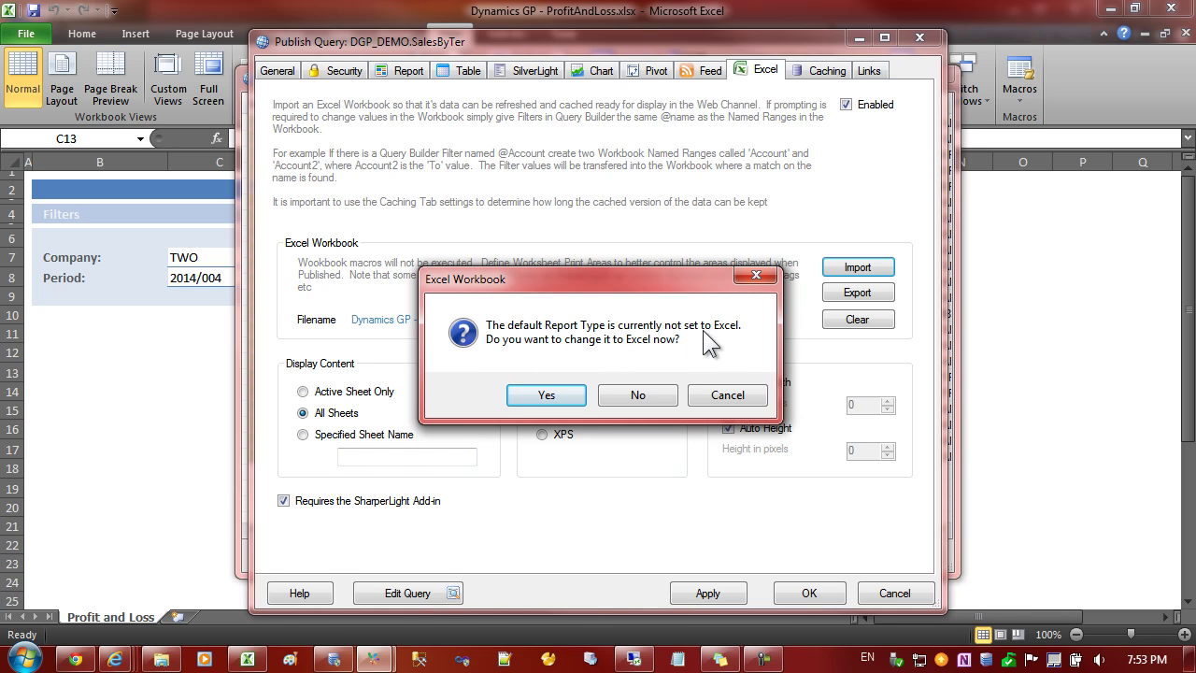
{"action": "left_click", "coordinate": [547, 395]}
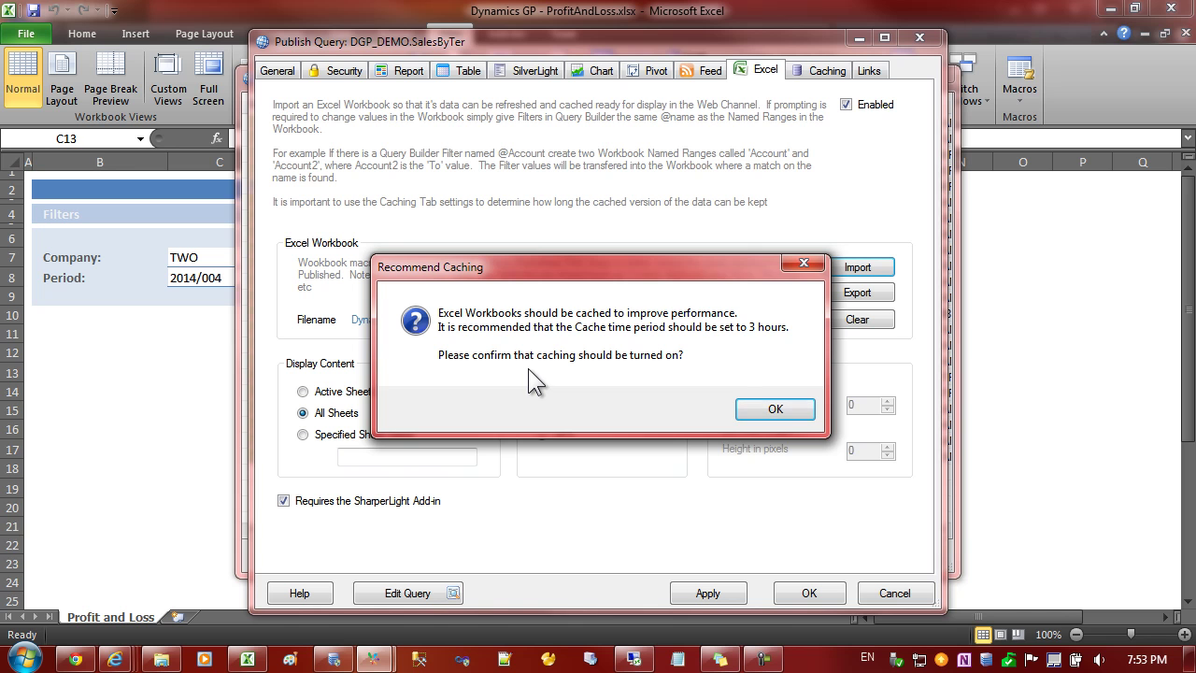
{"action": "left_click", "coordinate": [776, 411]}
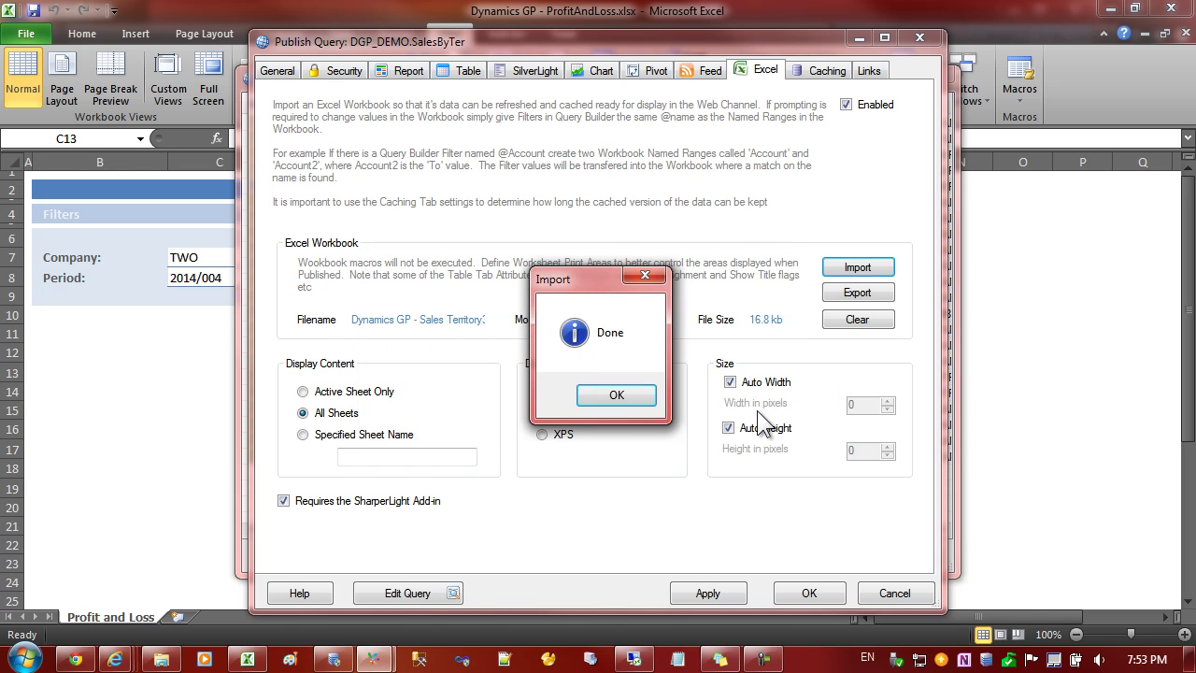
{"action": "left_click", "coordinate": [624, 400]}
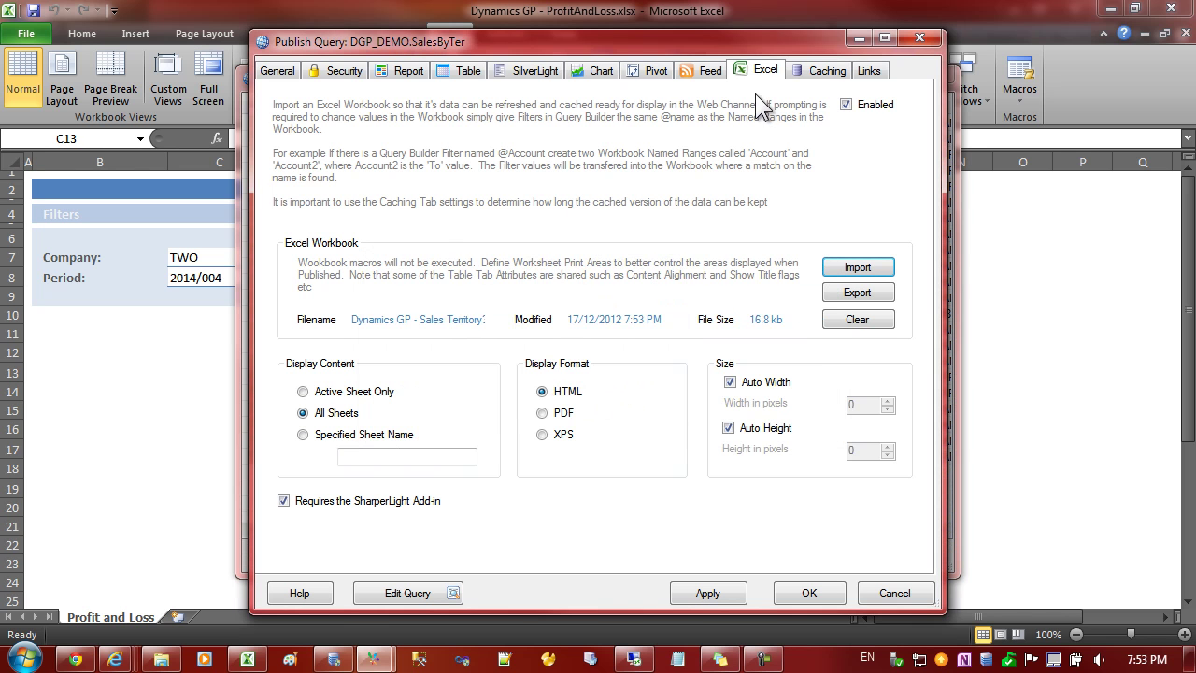
Step: Enable caching of the query's data results, refreshing the cache when older than 3 hours
{"action": "left_click", "coordinate": [820, 73]}
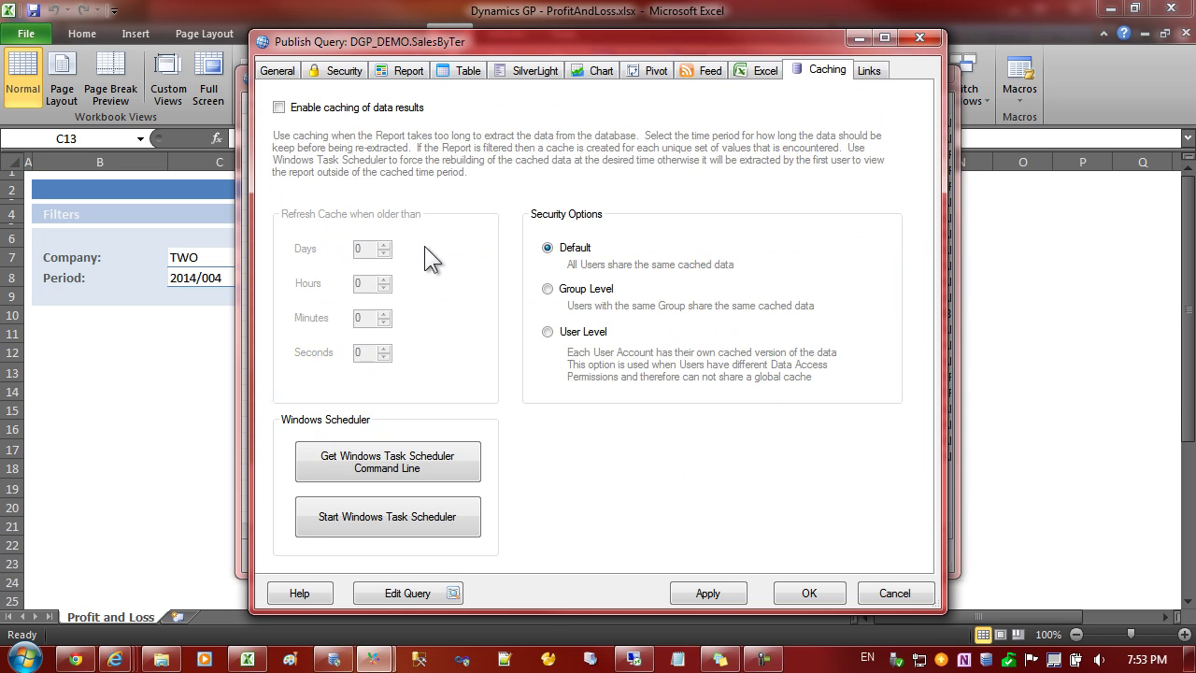
{"action": "left_click", "coordinate": [325, 107]}
{"action": "left_click_drag", "start_coordinate": [371, 283], "coordinate": [346, 284]}
{"action": "type", "text": "3"}
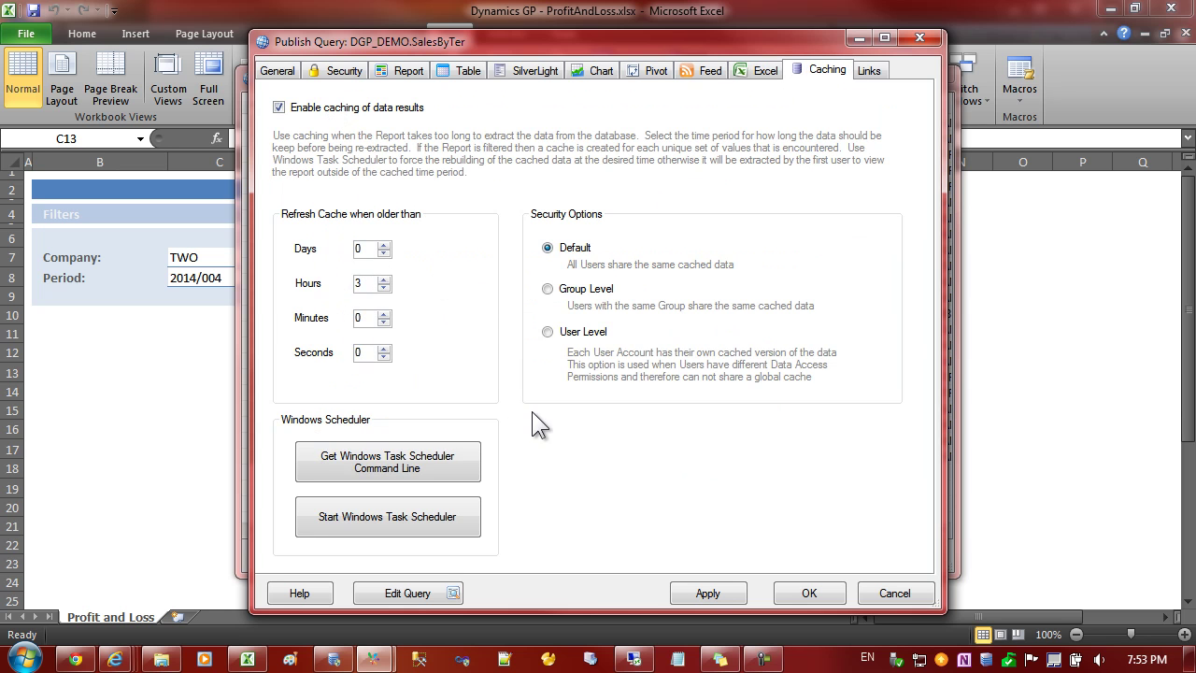
Step: Edit the SalesByTer query, choosing Microsoft Dynamics GP as product and the Sales transactions table
{"action": "left_click", "coordinate": [424, 591]}
{"action": "left_click", "coordinate": [452, 153]}
{"action": "left_click", "coordinate": [451, 242]}
{"action": "double_click", "coordinate": [450, 242]}
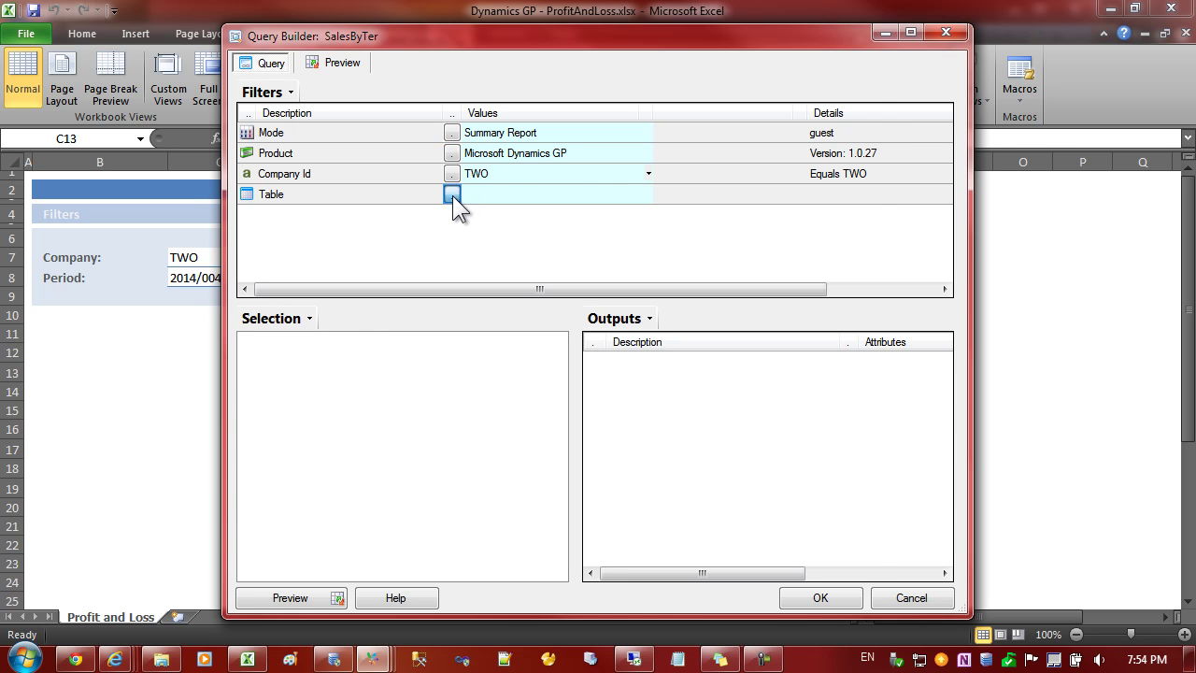
{"action": "left_click", "coordinate": [452, 196]}
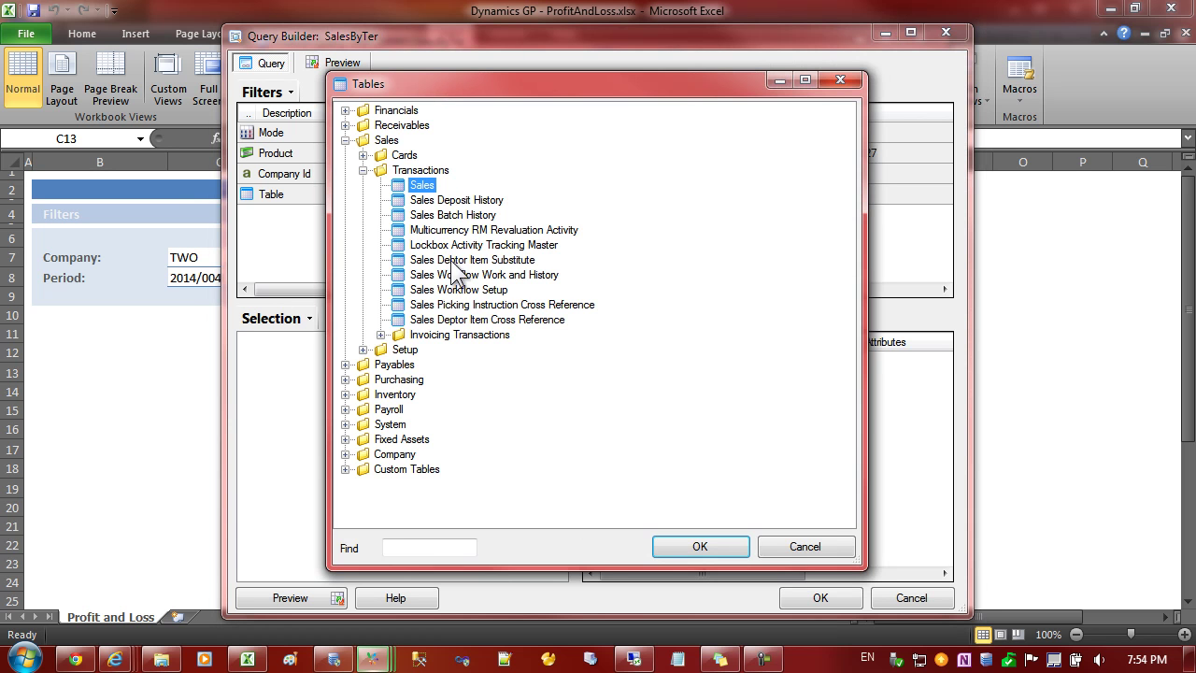
{"action": "double_click", "coordinate": [421, 186]}
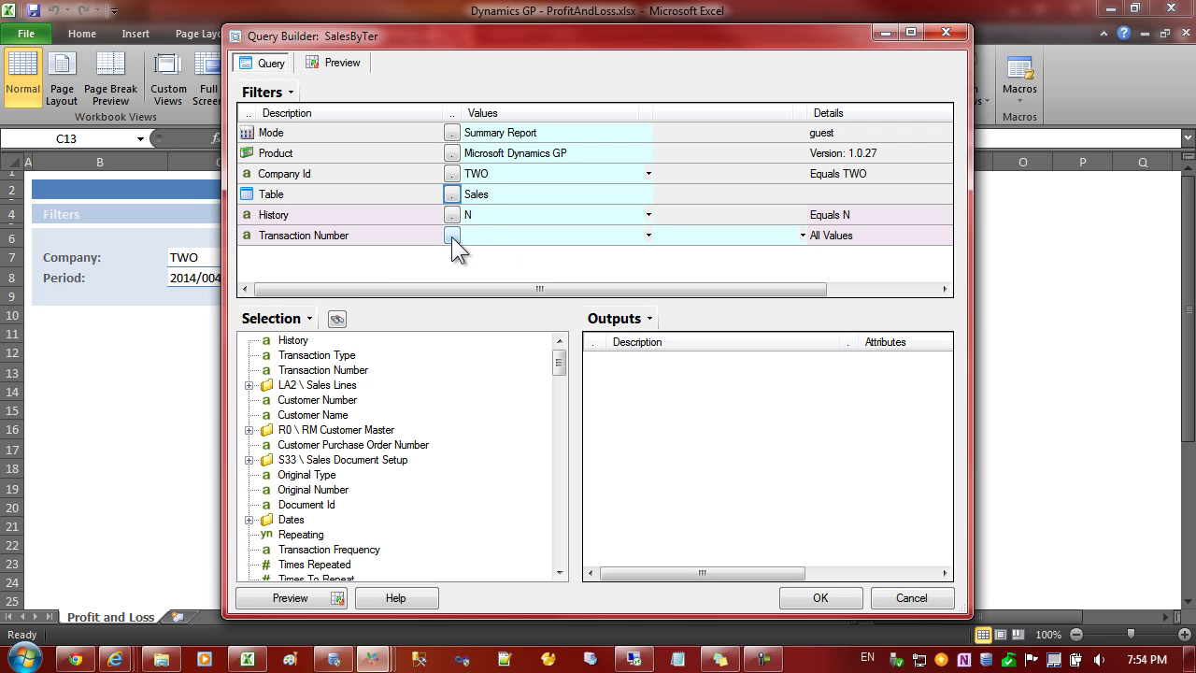
{"action": "left_click", "coordinate": [311, 175]}
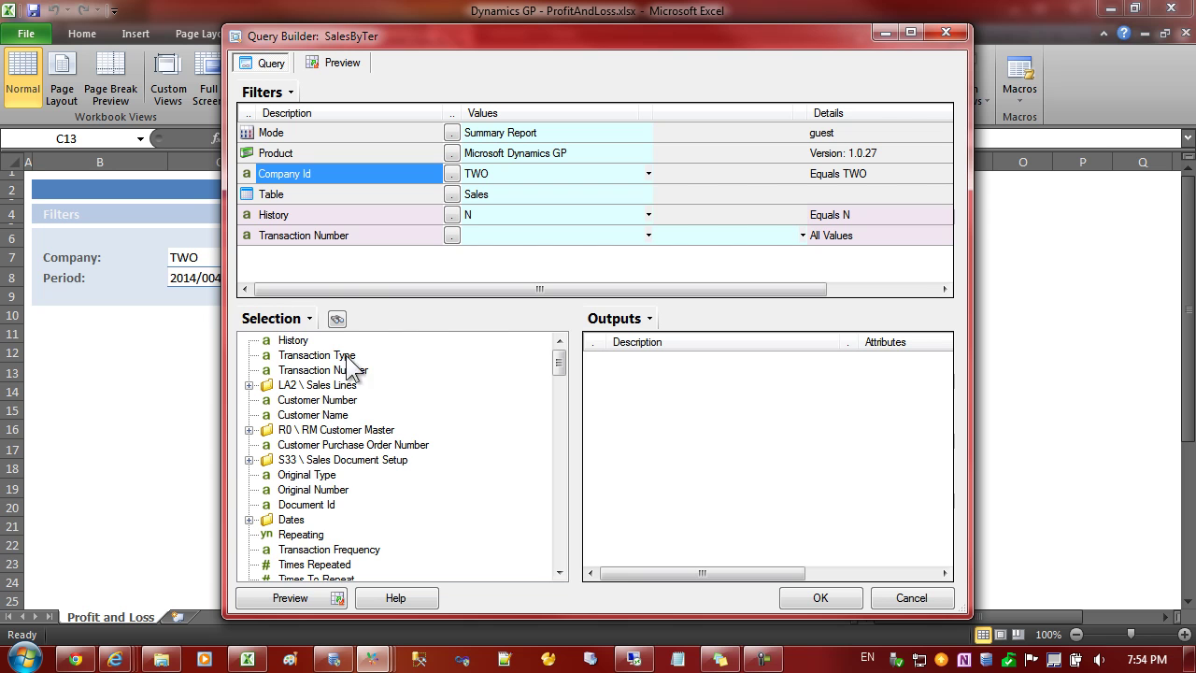
Step: Search 'document dat' and add Document Date as both a filter and an output column
{"action": "left_click", "coordinate": [337, 318]}
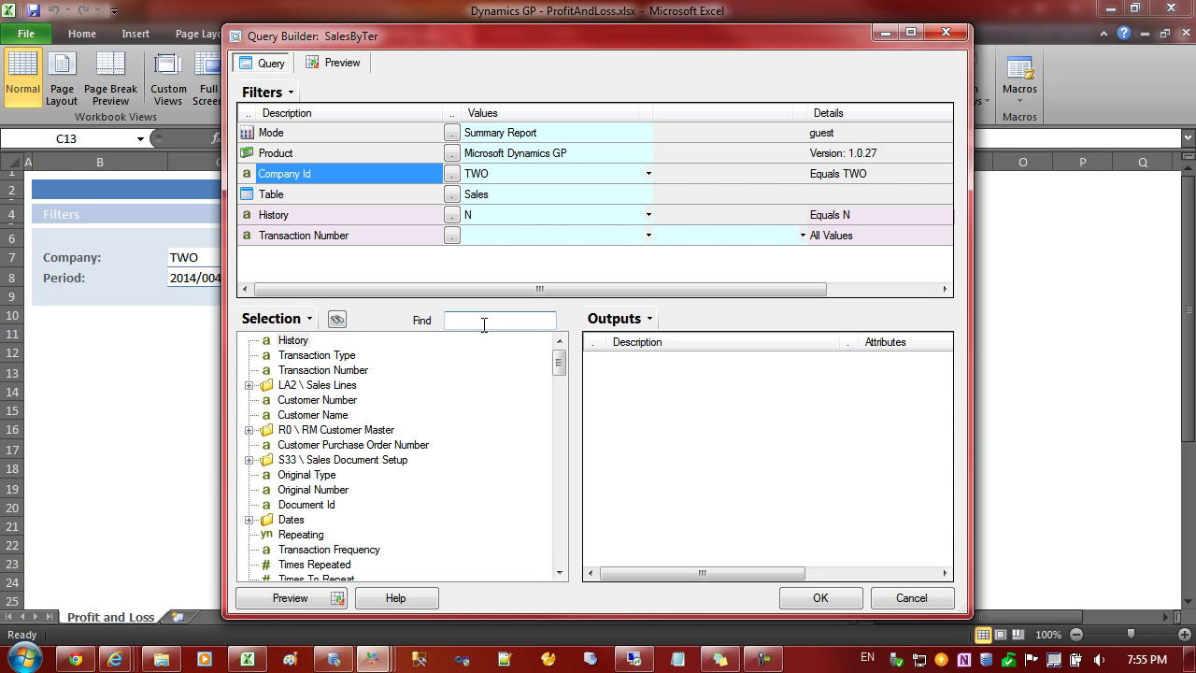
{"action": "type", "text": "document"}
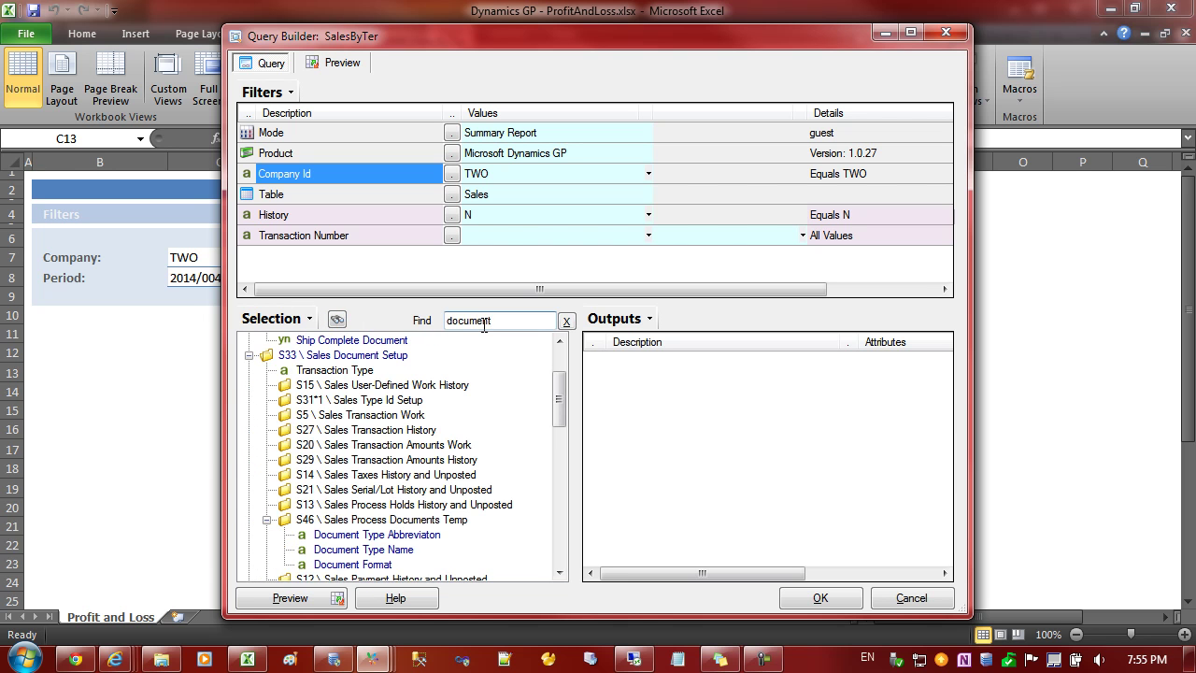
{"action": "type", "text": " dat"}
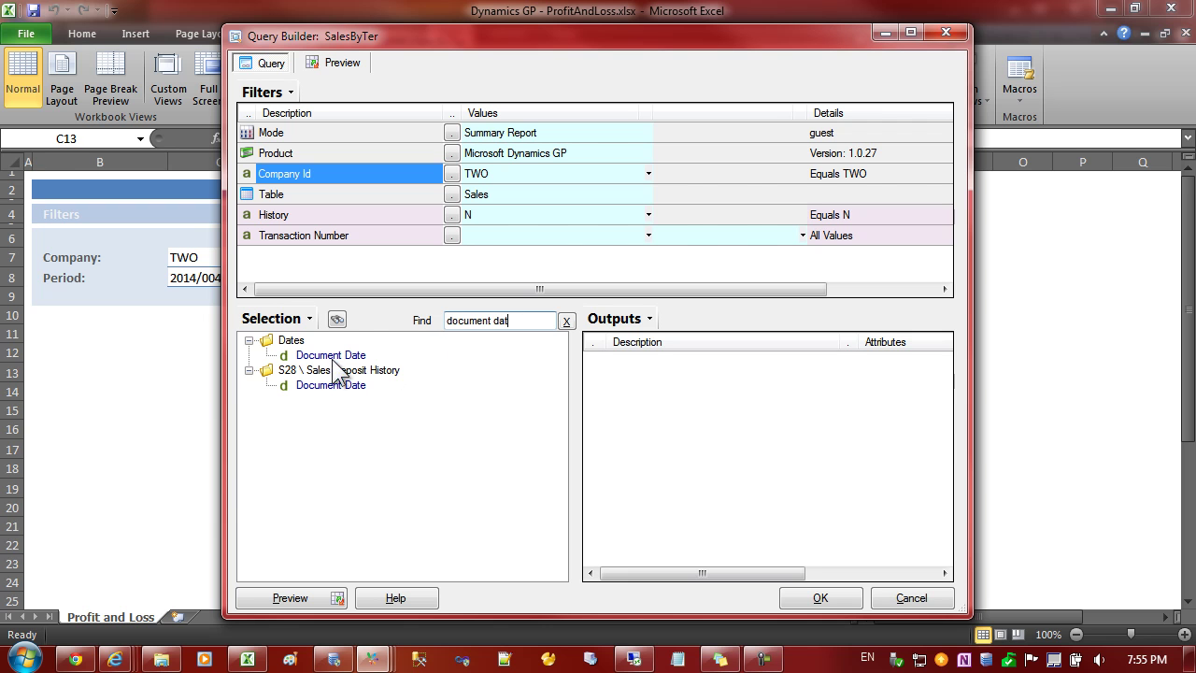
{"action": "left_click_drag", "start_coordinate": [329, 357], "coordinate": [329, 255]}
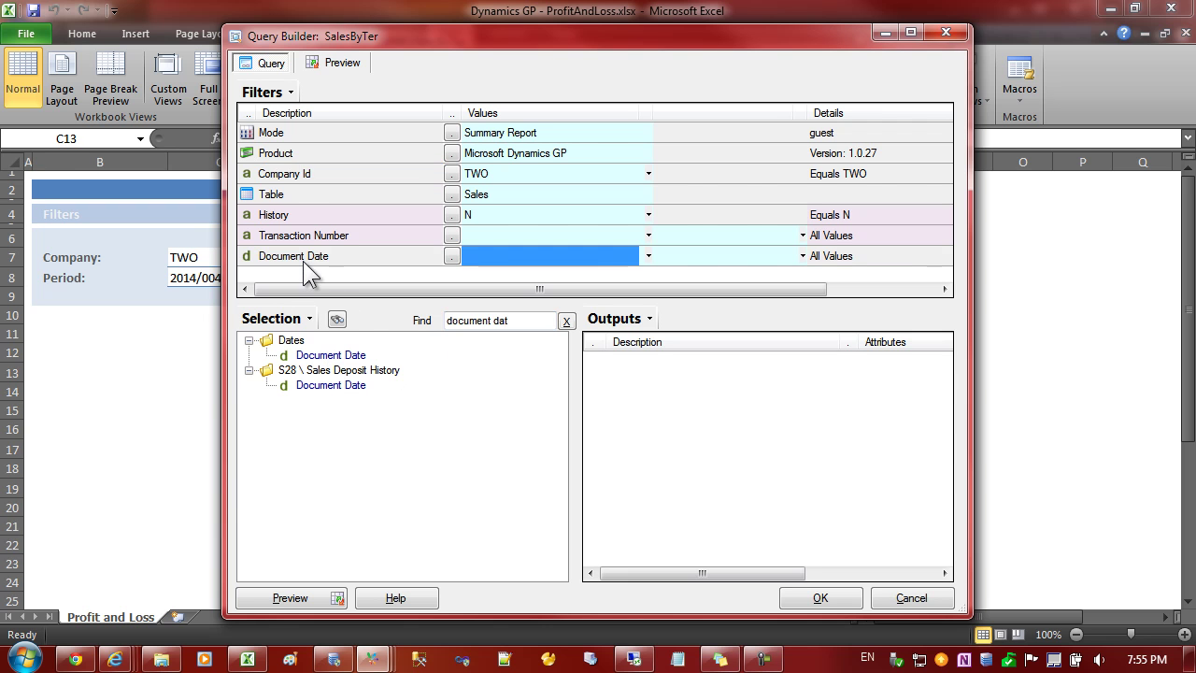
{"action": "left_click", "coordinate": [305, 256]}
{"action": "left_click_drag", "start_coordinate": [331, 385], "coordinate": [598, 355]}
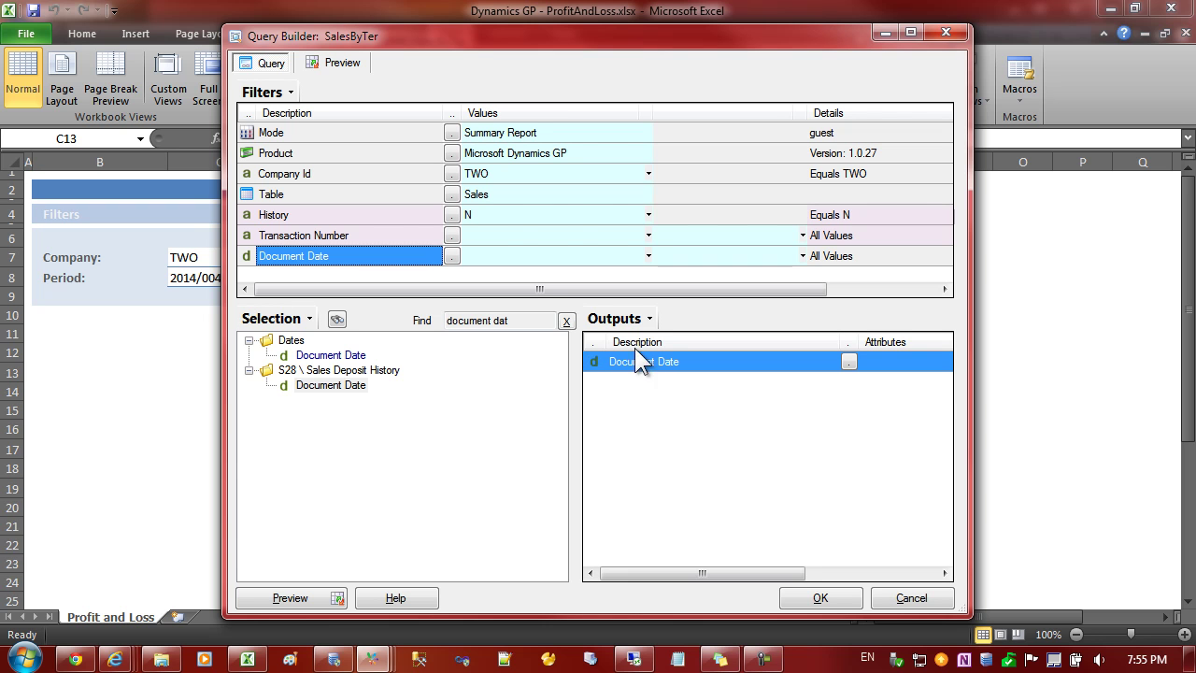
Step: Hide the History filter
{"action": "left_click", "coordinate": [377, 172]}
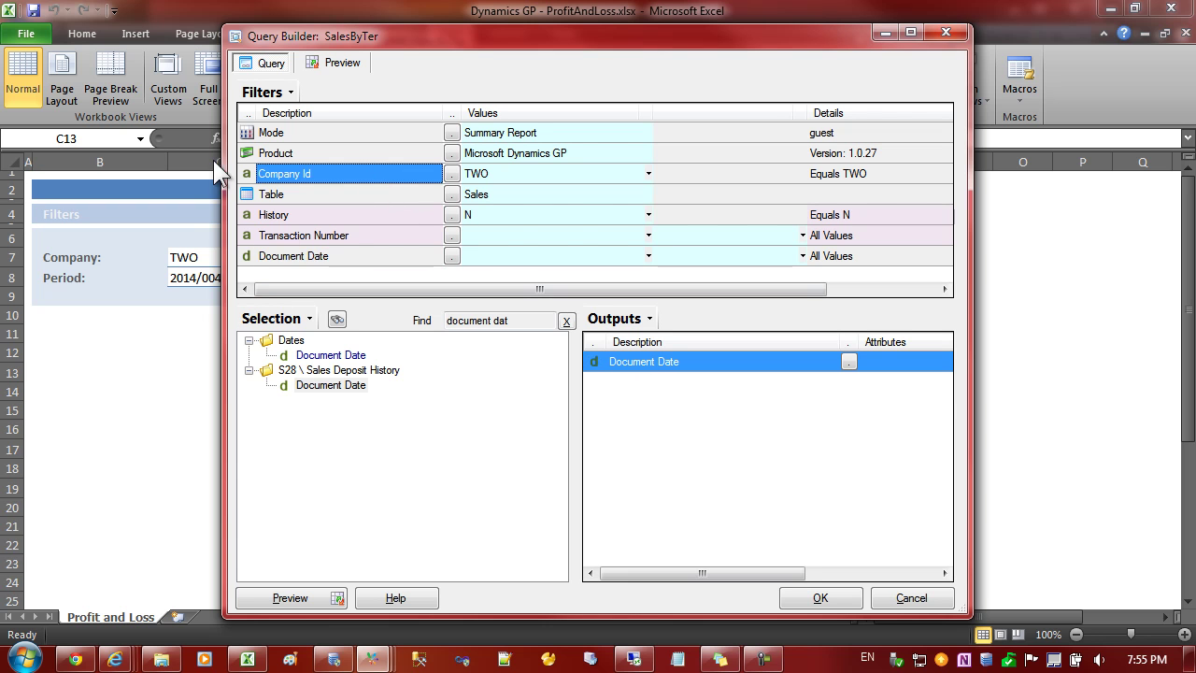
{"action": "left_click", "coordinate": [309, 214]}
{"action": "right_click", "coordinate": [309, 214]}
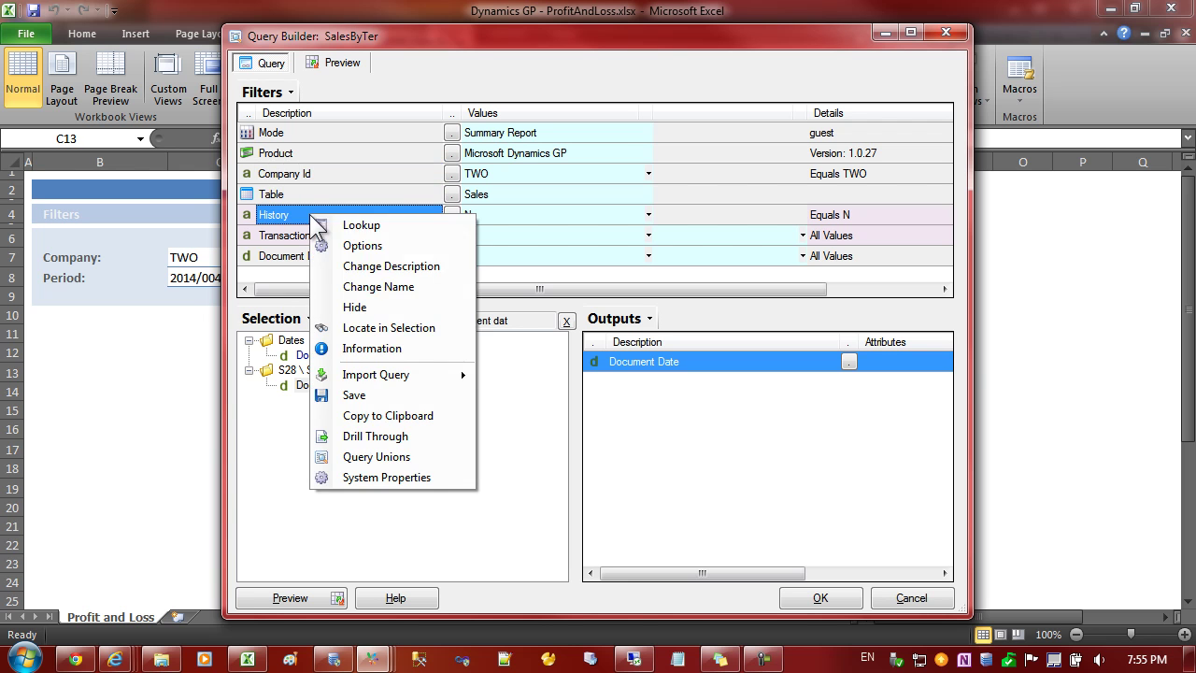
{"action": "left_click", "coordinate": [363, 305]}
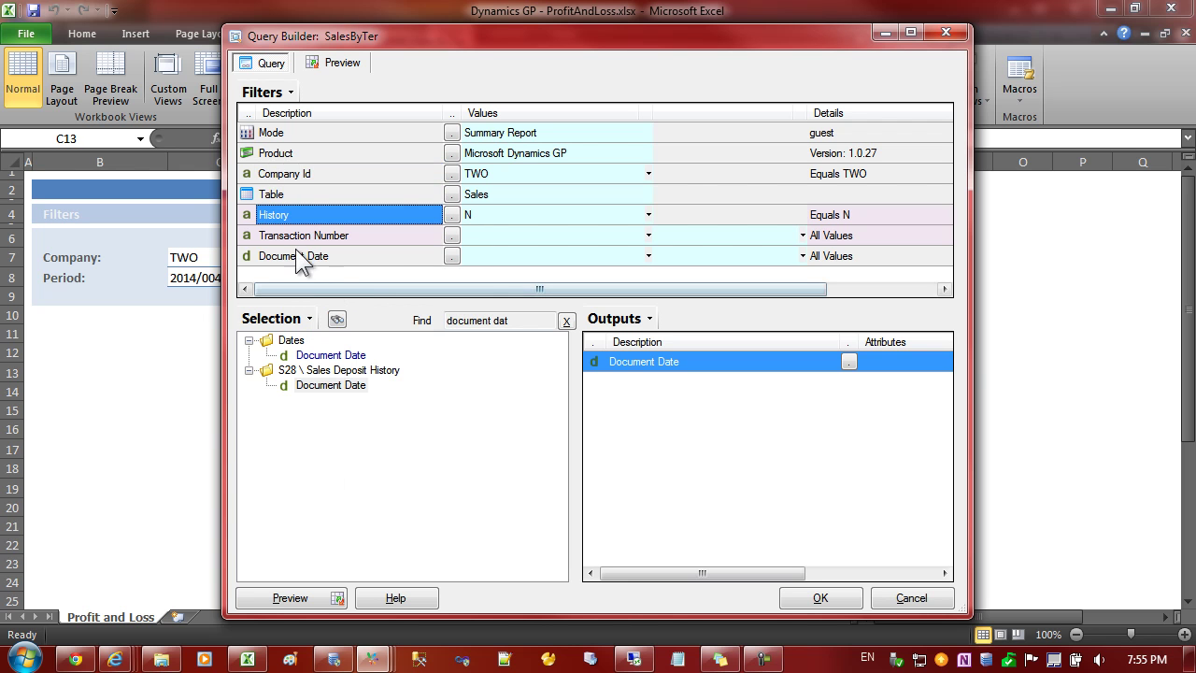
Step: Set the Transaction Number filter to <ALL>
{"action": "left_click", "coordinate": [341, 228]}
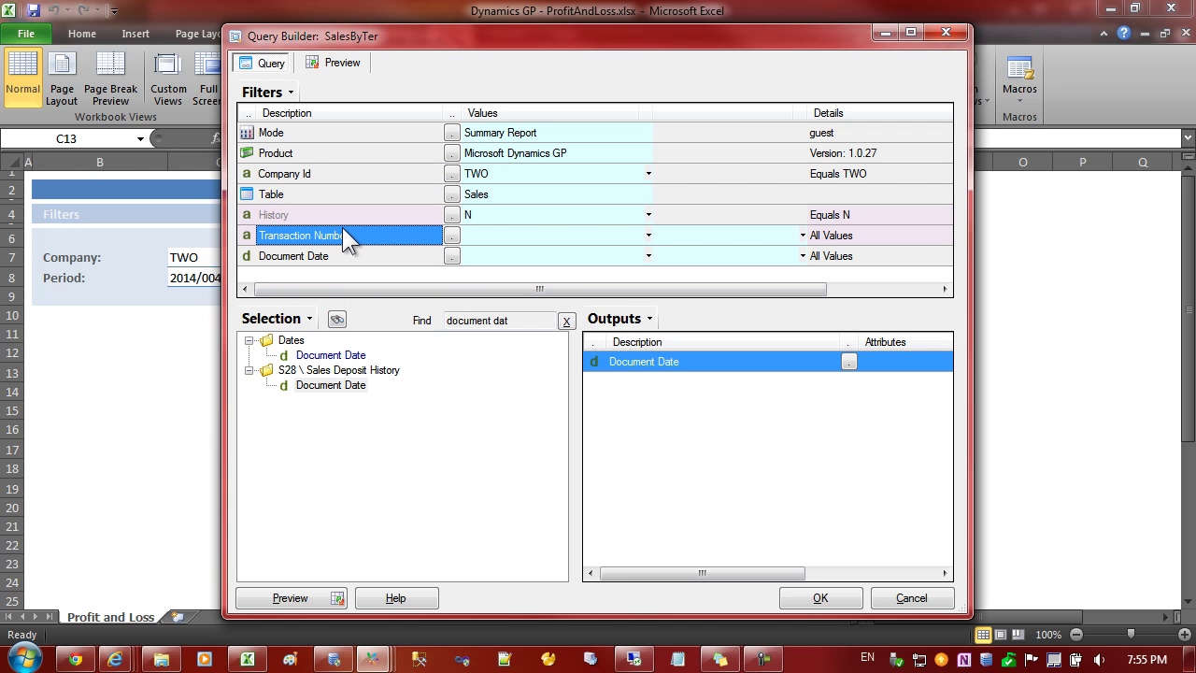
{"action": "left_click", "coordinate": [452, 234]}
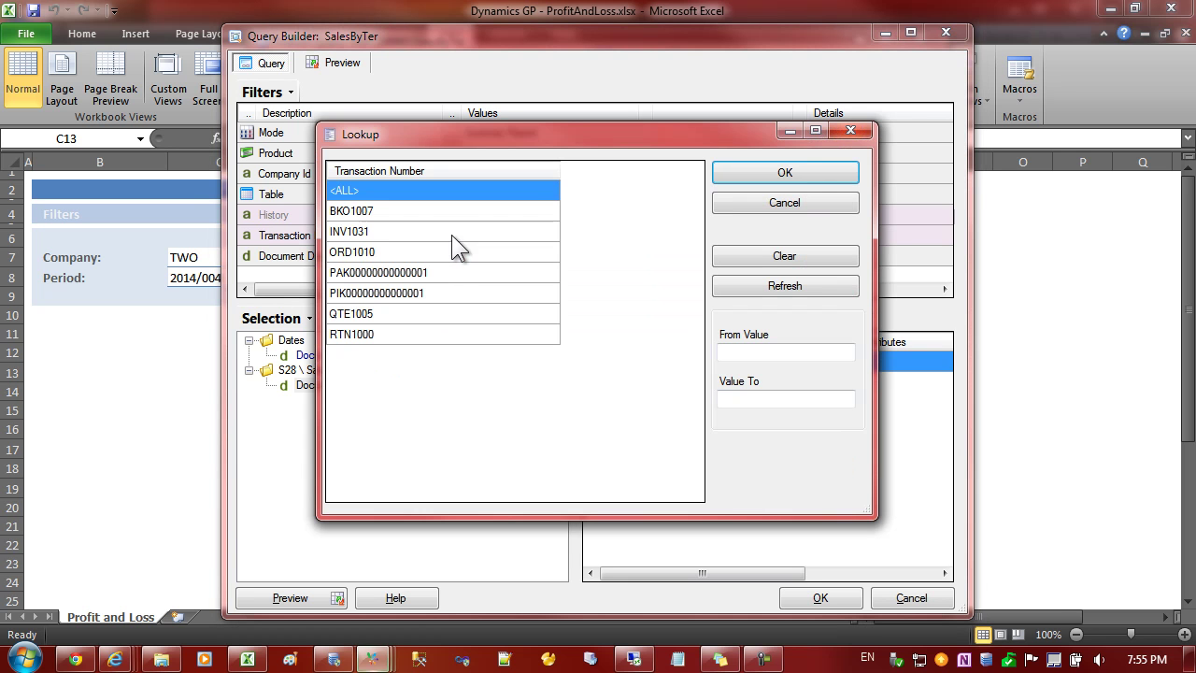
{"action": "left_click", "coordinate": [362, 192]}
{"action": "left_click", "coordinate": [738, 178]}
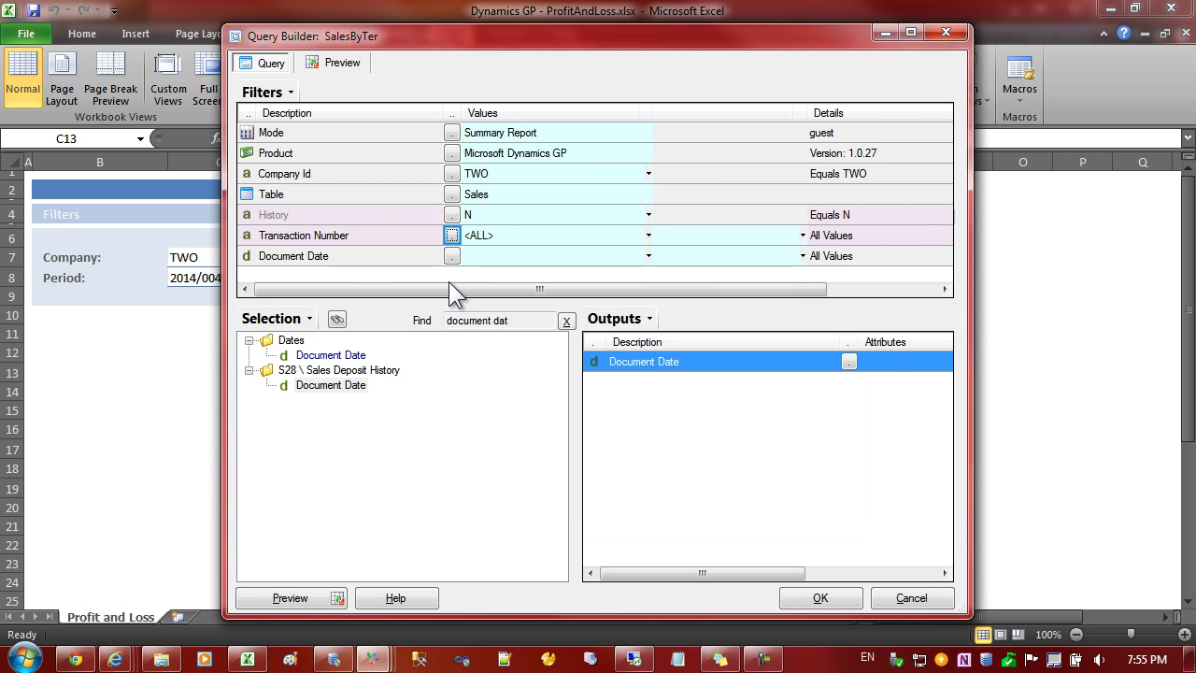
Step: Hide the Transaction Number filter and change the Document Date filter's description to Report Date
{"action": "right_click", "coordinate": [348, 237]}
{"action": "left_click", "coordinate": [403, 329]}
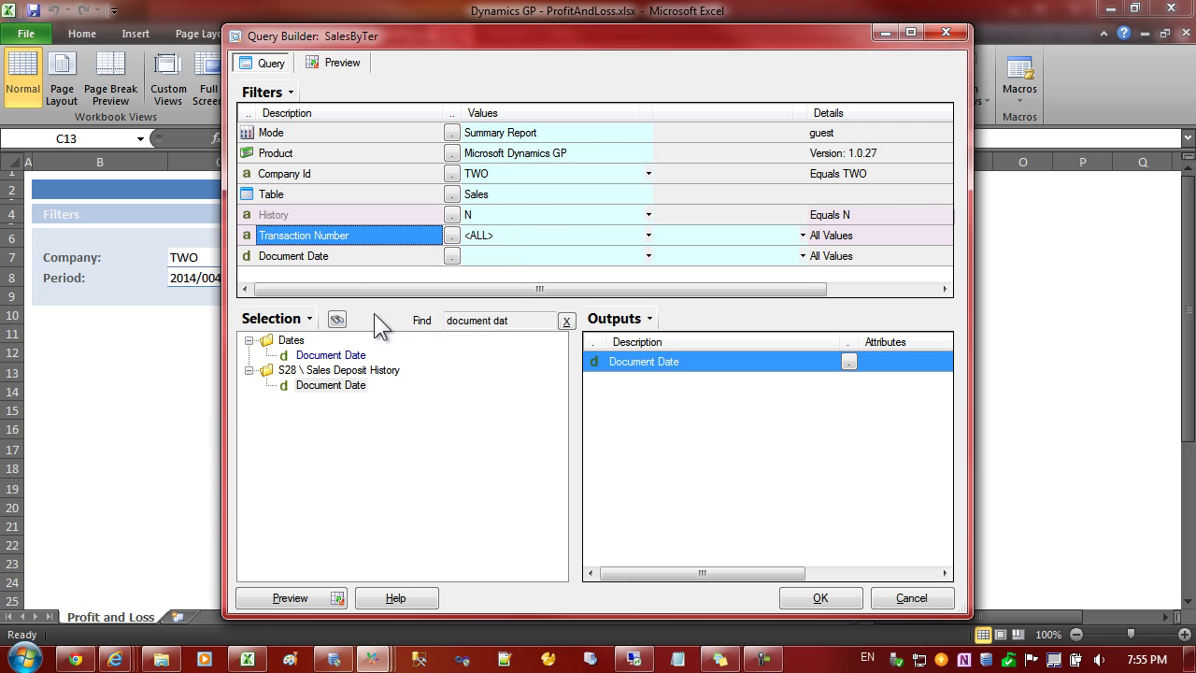
{"action": "left_click", "coordinate": [345, 259]}
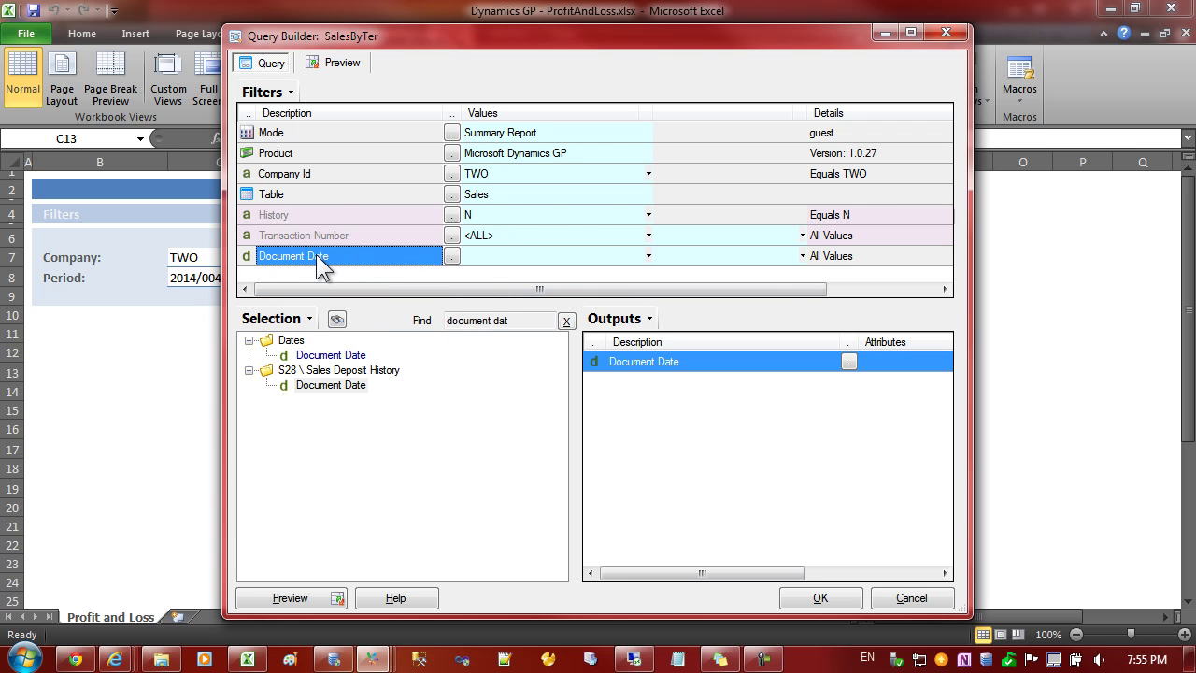
{"action": "right_click", "coordinate": [319, 258]}
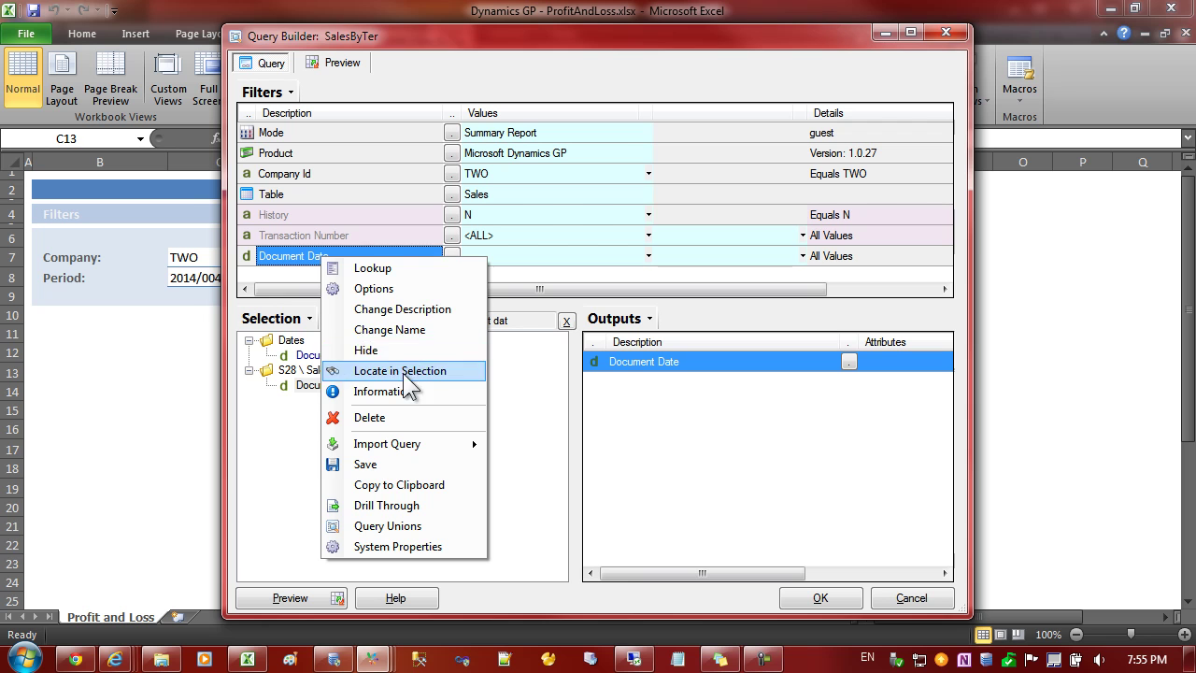
{"action": "left_click", "coordinate": [406, 310]}
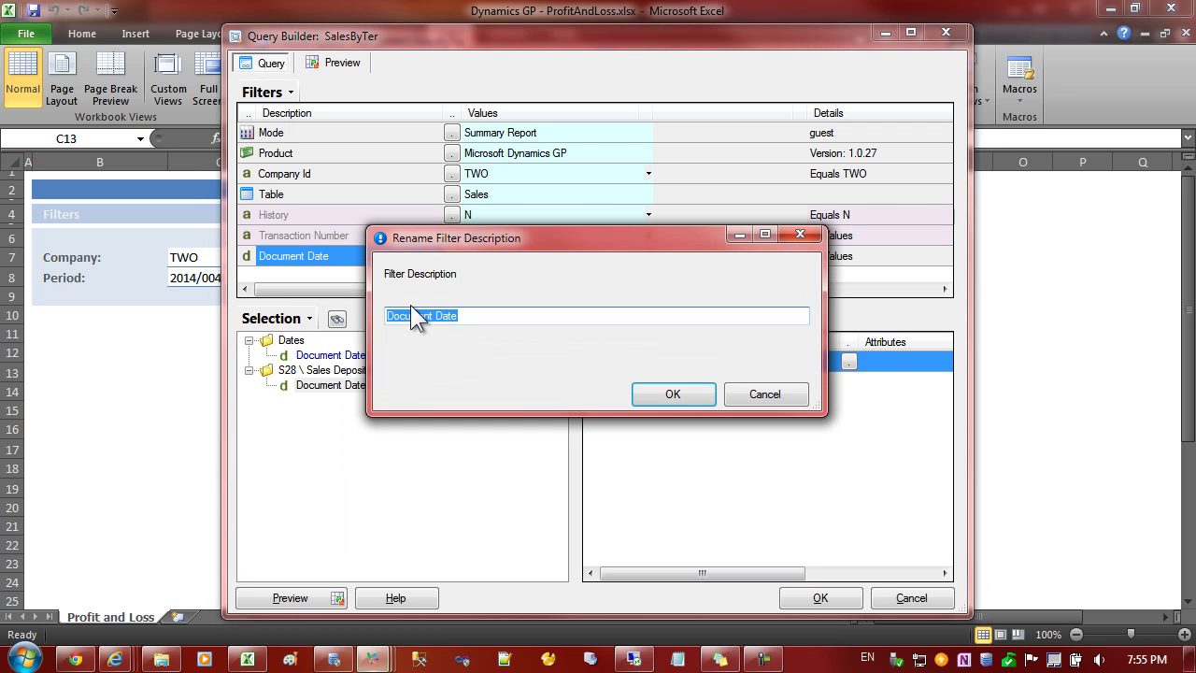
{"action": "type", "text": "Repor"}
{"action": "left_click", "coordinate": [651, 399]}
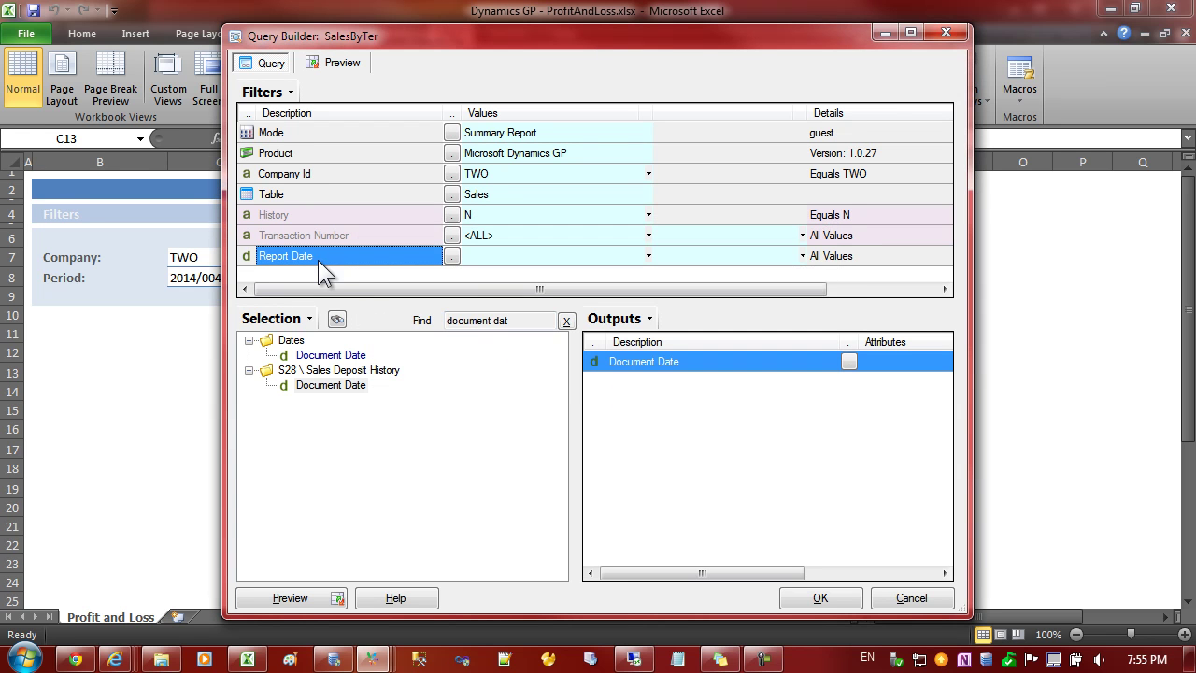
{"action": "left_click", "coordinate": [297, 175]}
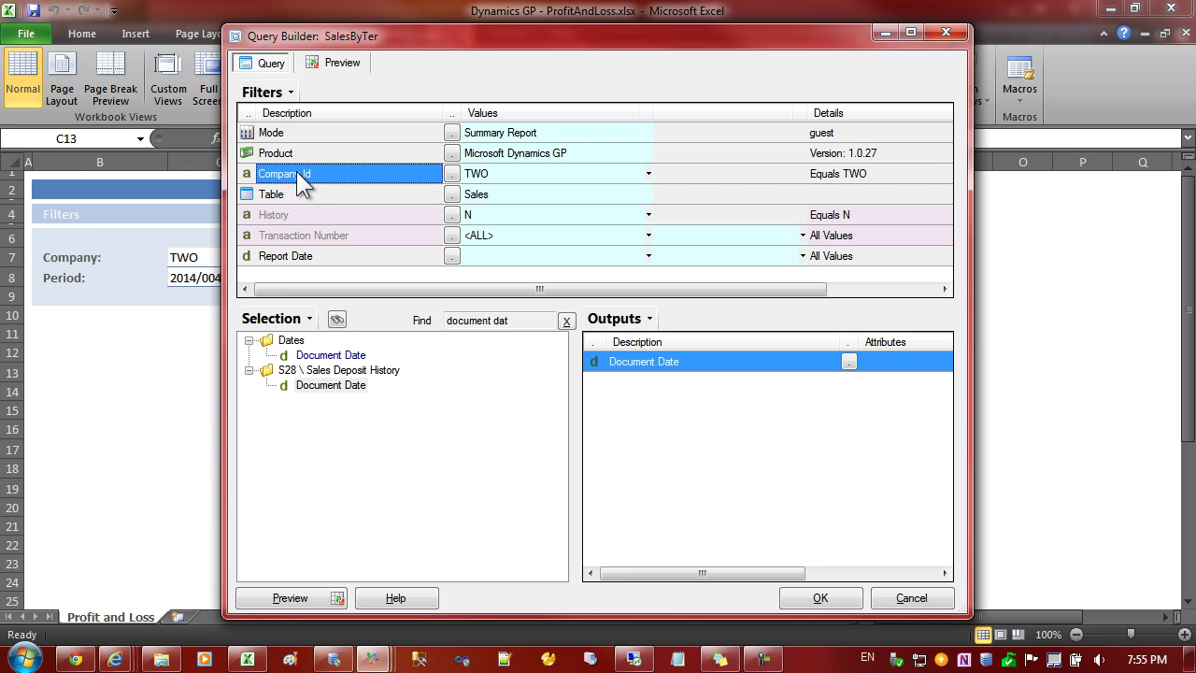
Step: Name the Company Id filter 'Company'
{"action": "right_click", "coordinate": [297, 173]}
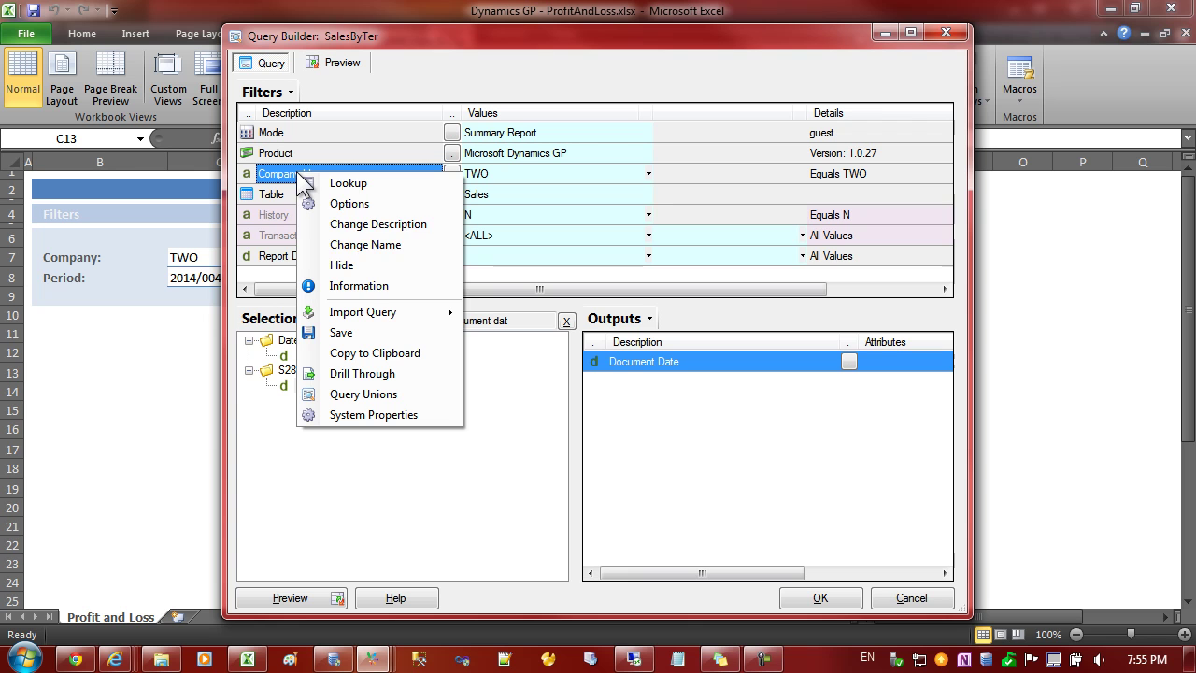
{"action": "left_click", "coordinate": [381, 245]}
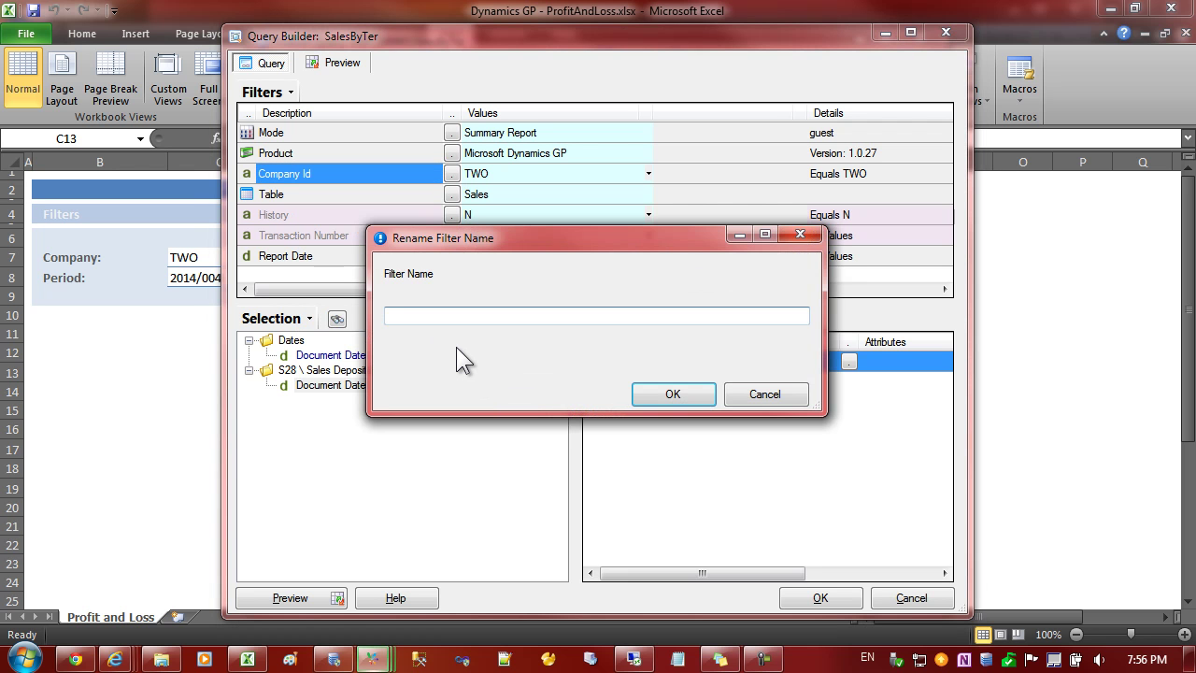
{"action": "type", "text": "Company"}
{"action": "left_click", "coordinate": [665, 395]}
Step: Name the Report Date filter 'ReportDate'
{"action": "left_click", "coordinate": [343, 256]}
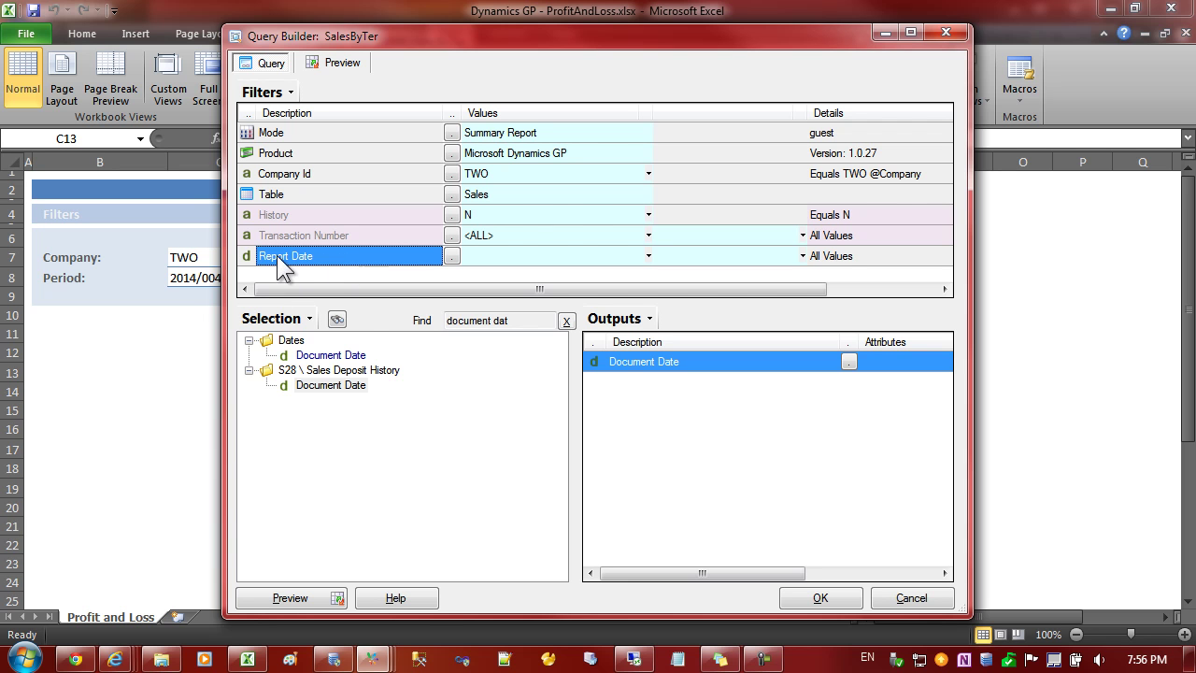
{"action": "right_click", "coordinate": [299, 255]}
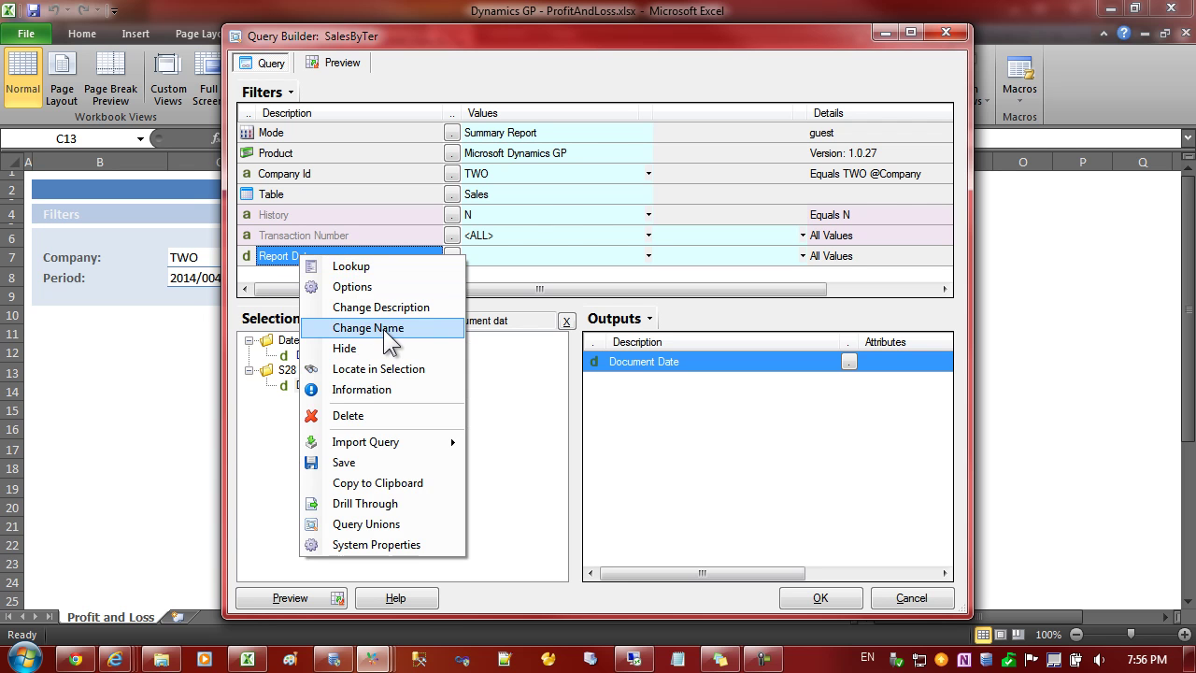
{"action": "left_click", "coordinate": [383, 327]}
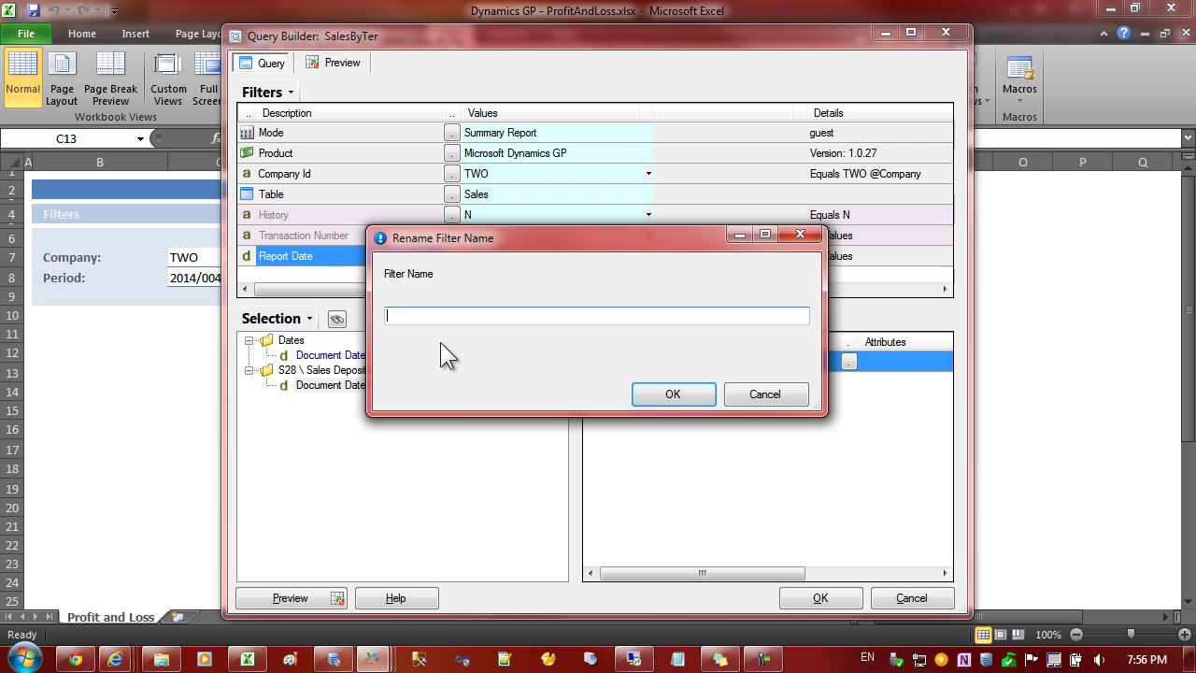
{"action": "type", "text": "ReportDate"}
{"action": "key", "text": "Return"}
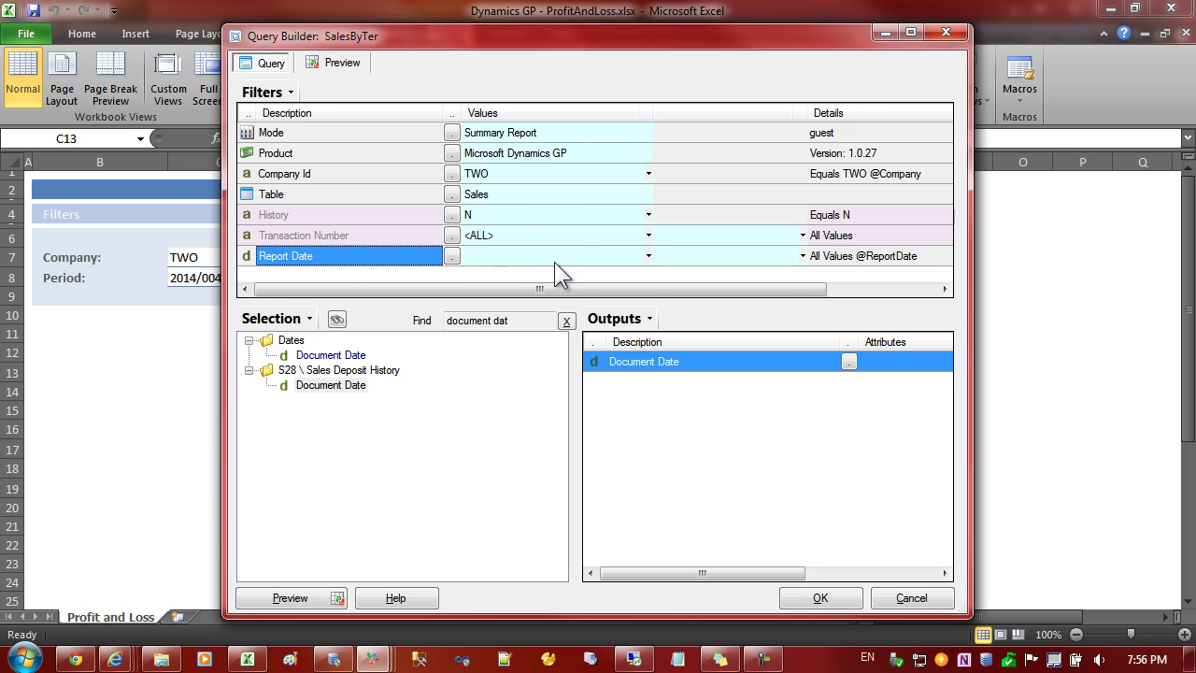
Step: Set the Report Date filter's start to DATE -8 years and its end to DATE +8 years
{"action": "left_click", "coordinate": [509, 257]}
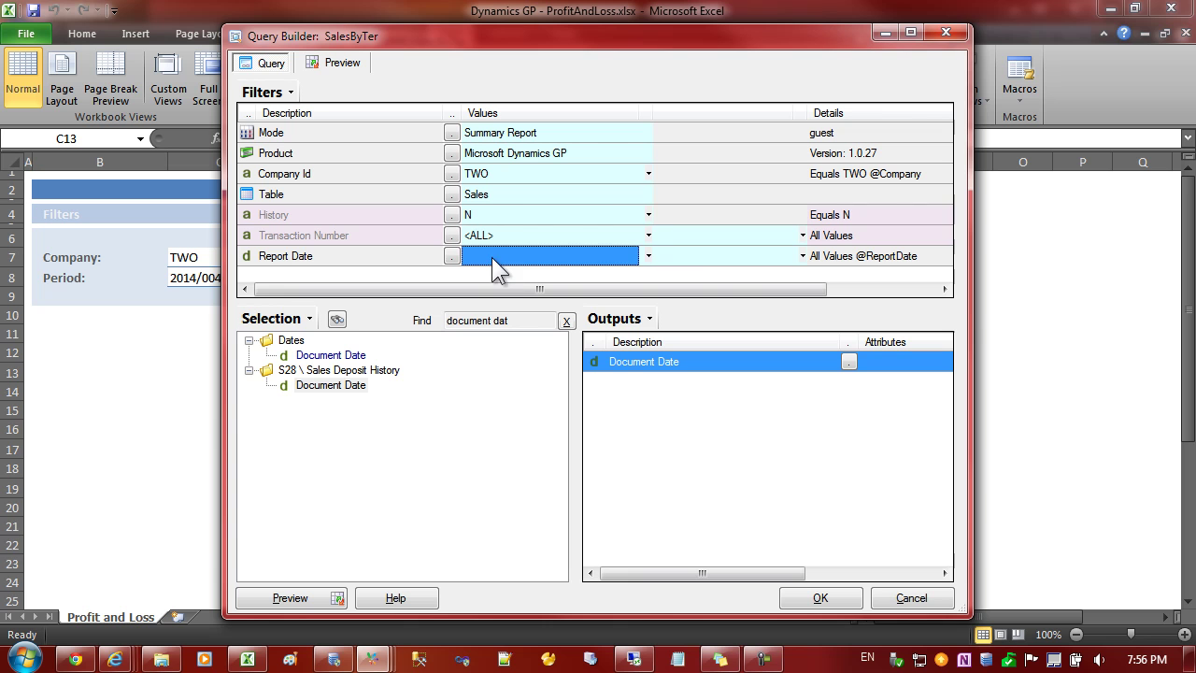
{"action": "left_click", "coordinate": [729, 258]}
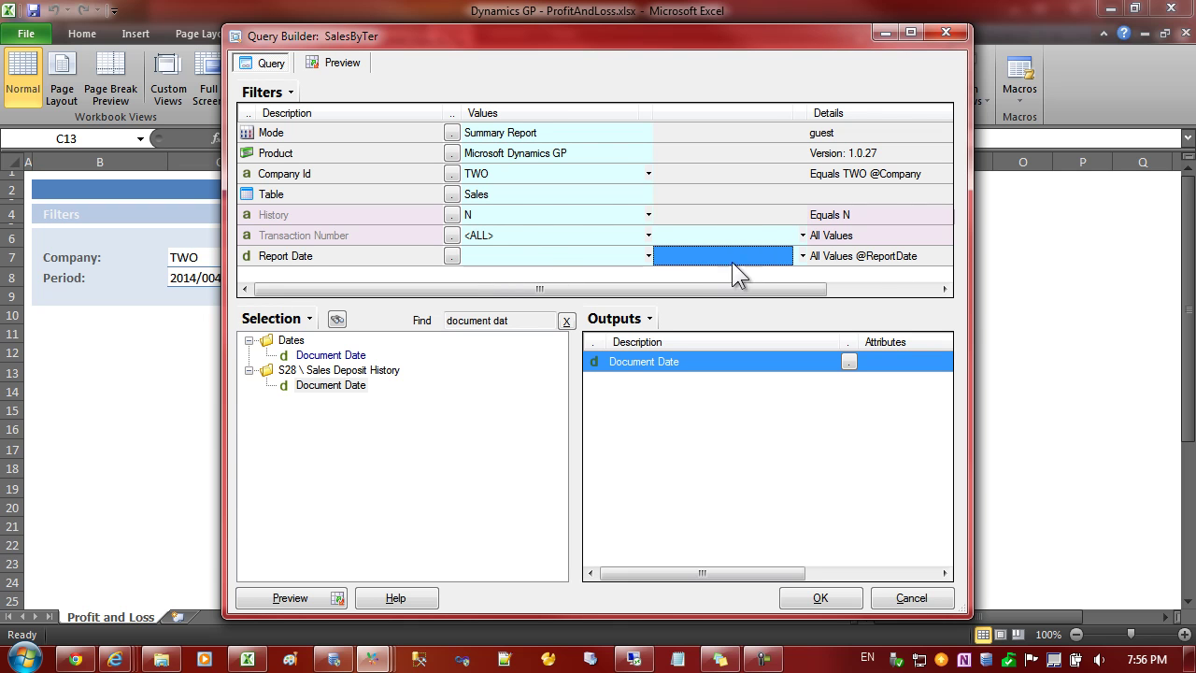
{"action": "left_click", "coordinate": [527, 254]}
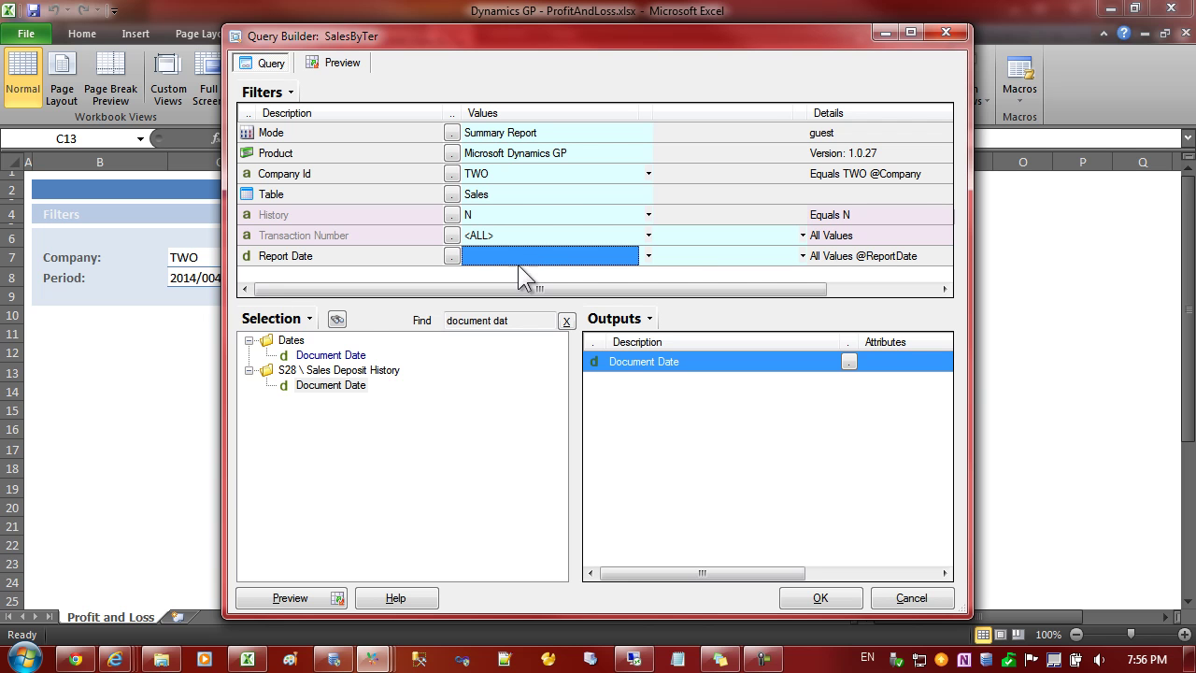
{"action": "left_click", "coordinate": [453, 258]}
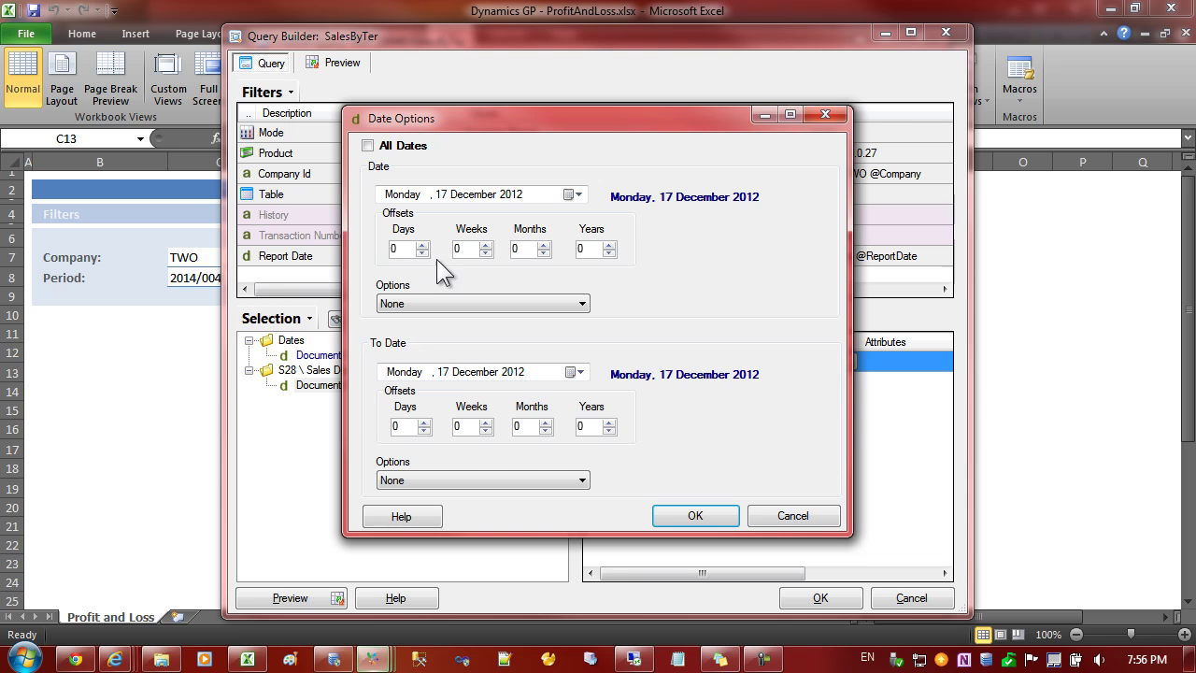
{"action": "left_click", "coordinate": [610, 252]}
{"action": "left_click", "coordinate": [609, 253]}
{"action": "left_click", "coordinate": [609, 253]}
{"action": "left_click", "coordinate": [610, 253]}
{"action": "left_click", "coordinate": [609, 253]}
{"action": "left_click", "coordinate": [609, 252]}
{"action": "left_click", "coordinate": [609, 253]}
{"action": "left_click", "coordinate": [610, 253]}
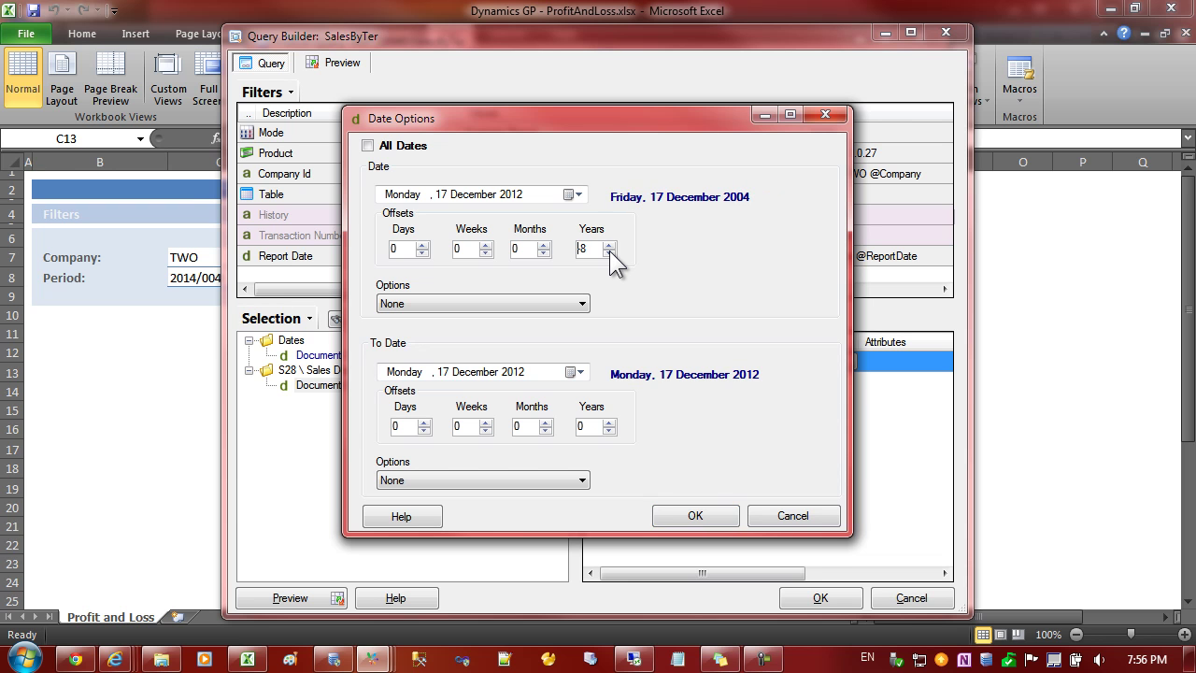
{"action": "left_click", "coordinate": [608, 423]}
{"action": "left_click", "coordinate": [609, 423]}
{"action": "left_click", "coordinate": [608, 423]}
{"action": "left_click", "coordinate": [608, 422]}
{"action": "left_click", "coordinate": [608, 422]}
{"action": "left_click", "coordinate": [608, 422]}
{"action": "left_click", "coordinate": [608, 423]}
{"action": "left_click", "coordinate": [608, 423]}
{"action": "left_click", "coordinate": [688, 516]}
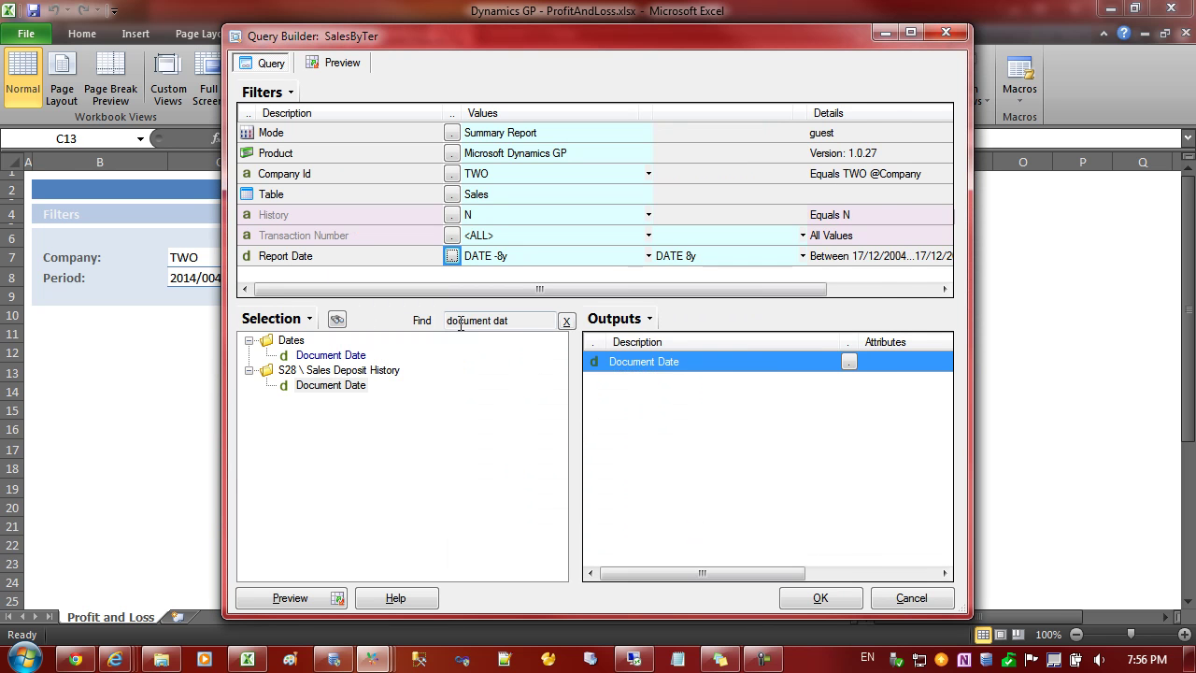
Step: Widen the Query Builder to verify Report Date reads Between 17/12/2004...17/12/2020
{"action": "left_click", "coordinate": [881, 254]}
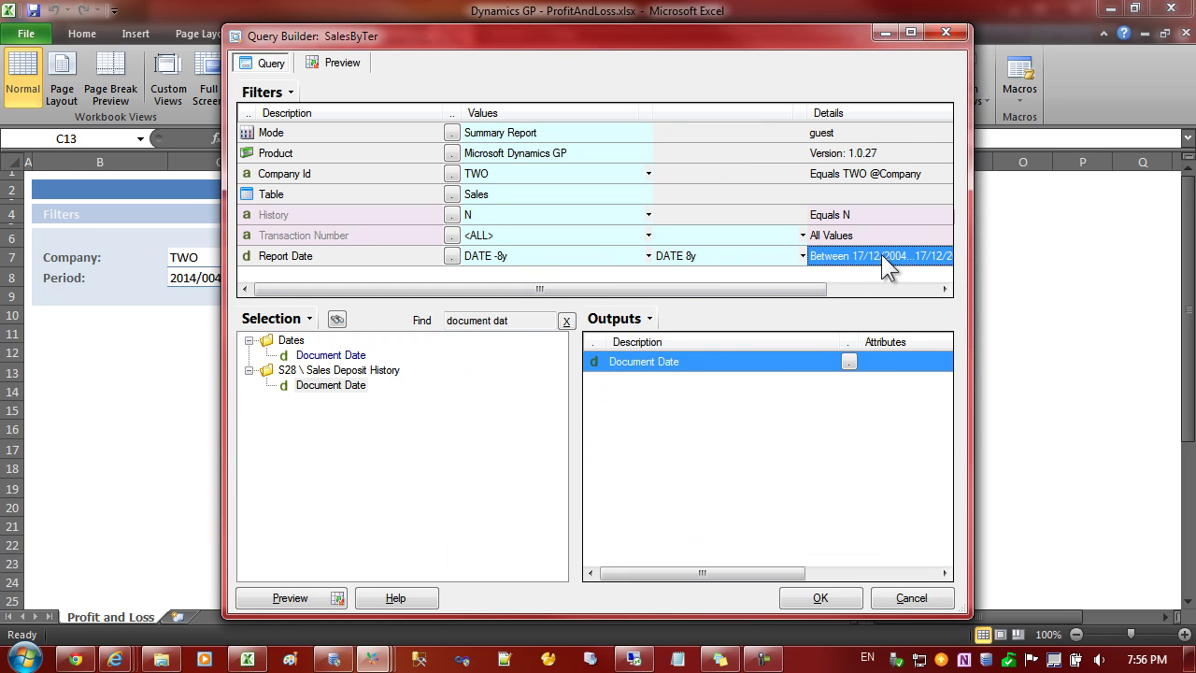
{"action": "left_click_drag", "start_coordinate": [968, 255], "coordinate": [1090, 301]}
{"action": "left_click", "coordinate": [528, 254]}
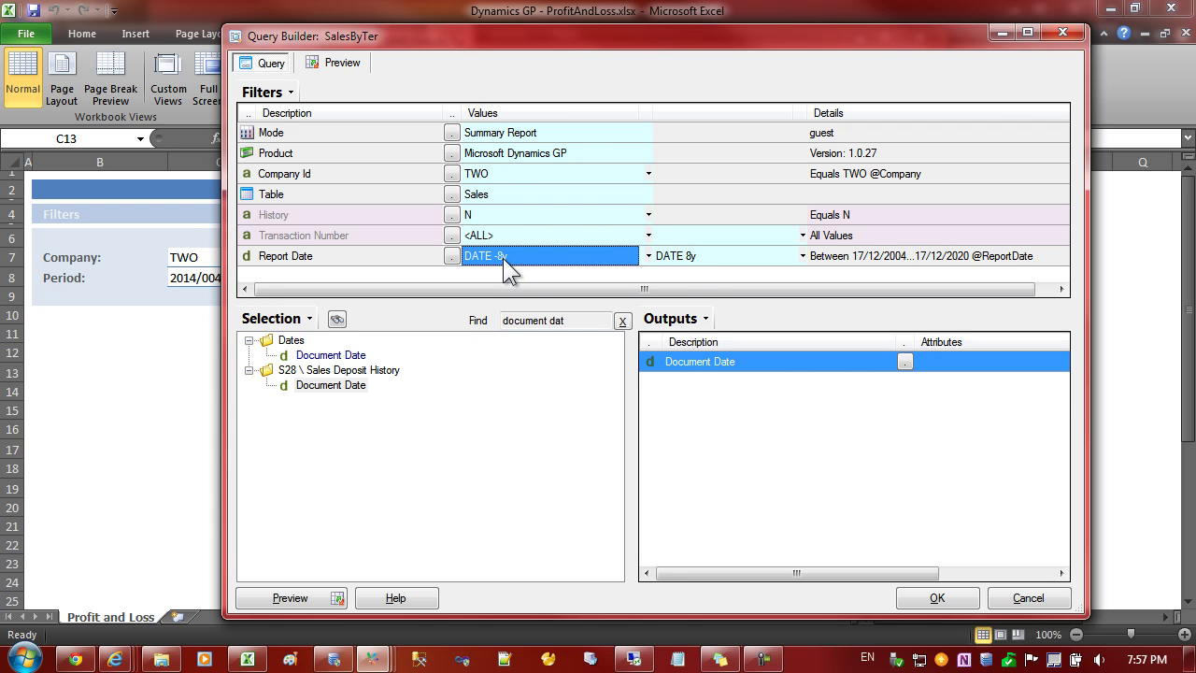
{"action": "left_click", "coordinate": [697, 258]}
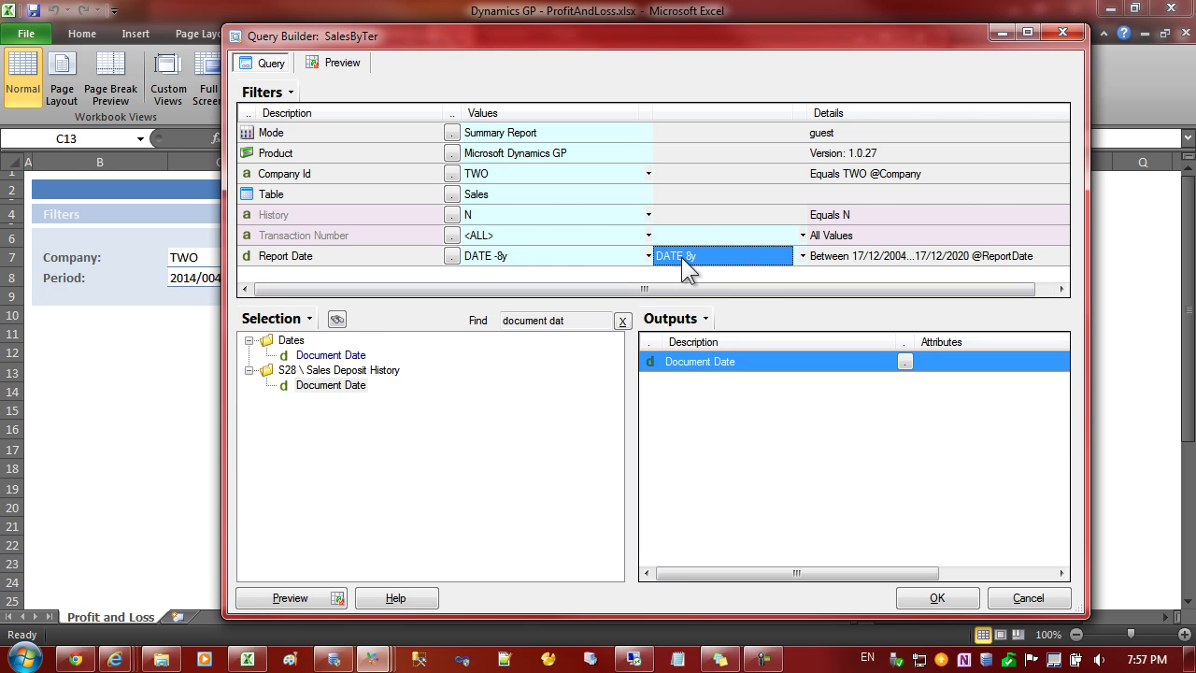
Step: Confirm the query, then set the published workbook's display to Active Sheet Only and apply
{"action": "left_click", "coordinate": [937, 602]}
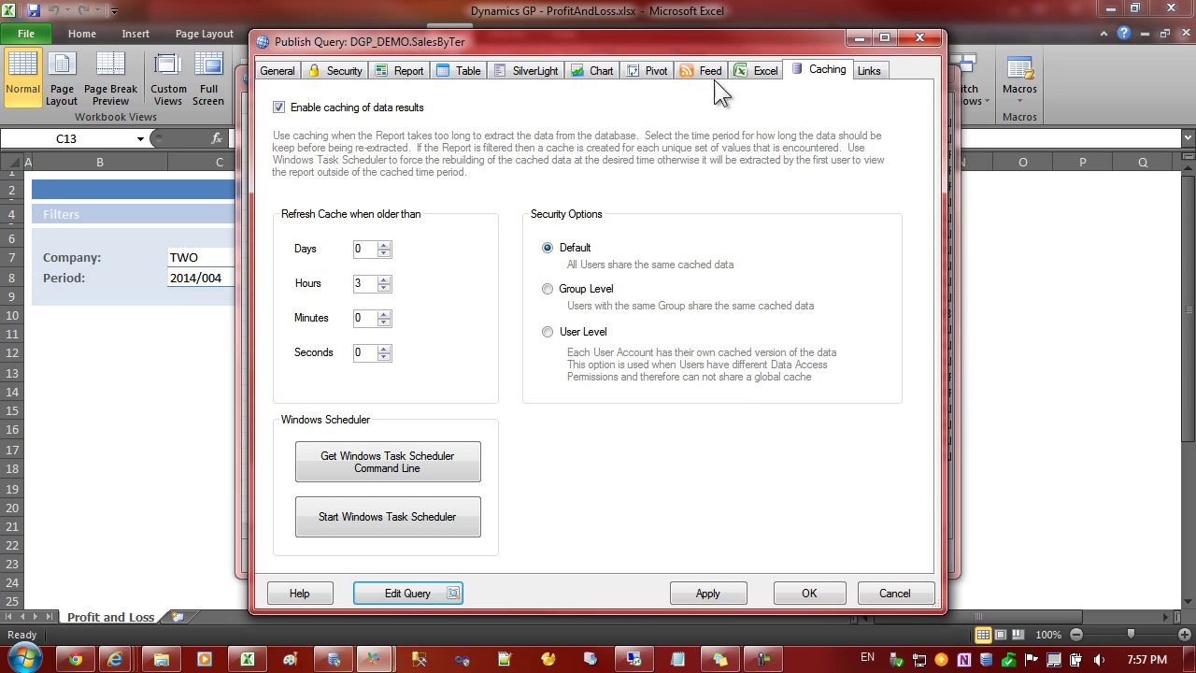
{"action": "left_click", "coordinate": [763, 73]}
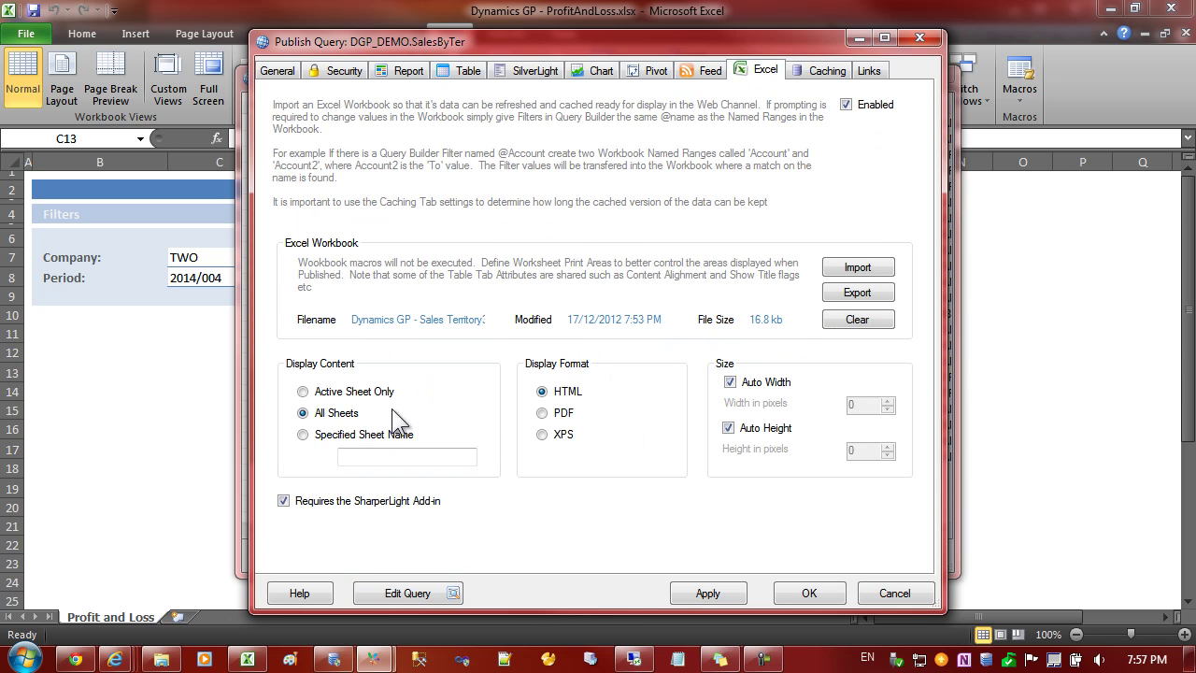
{"action": "mouse_move", "coordinate": [309, 397]}
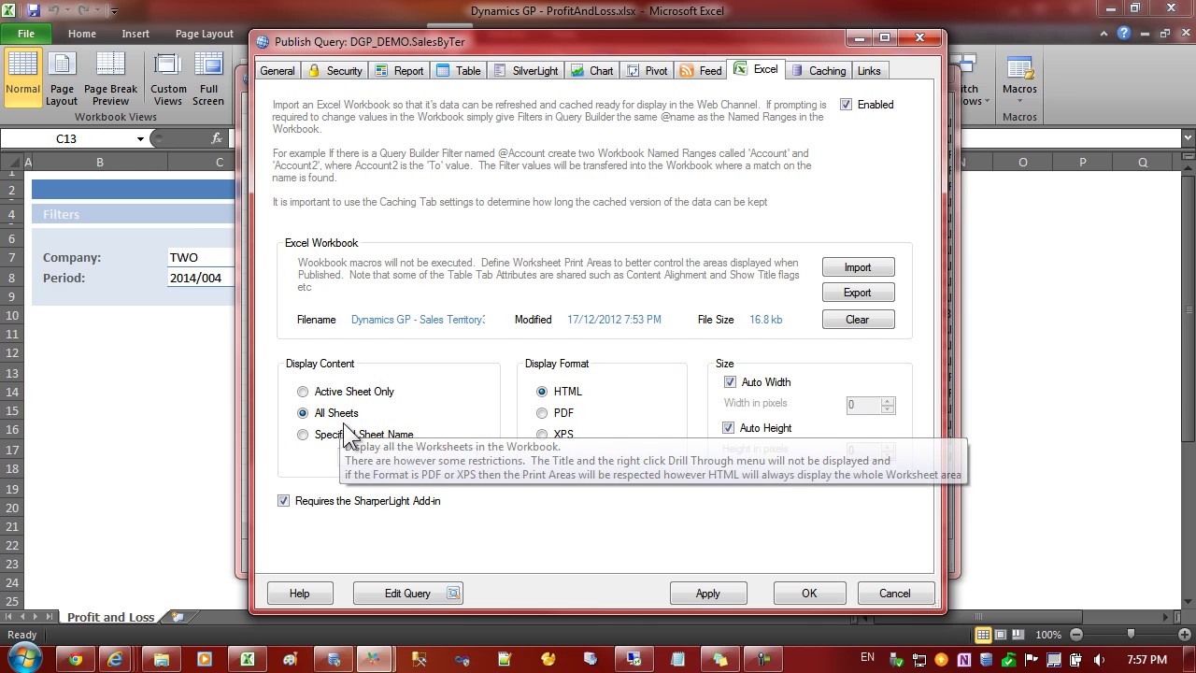
{"action": "mouse_move", "coordinate": [364, 451]}
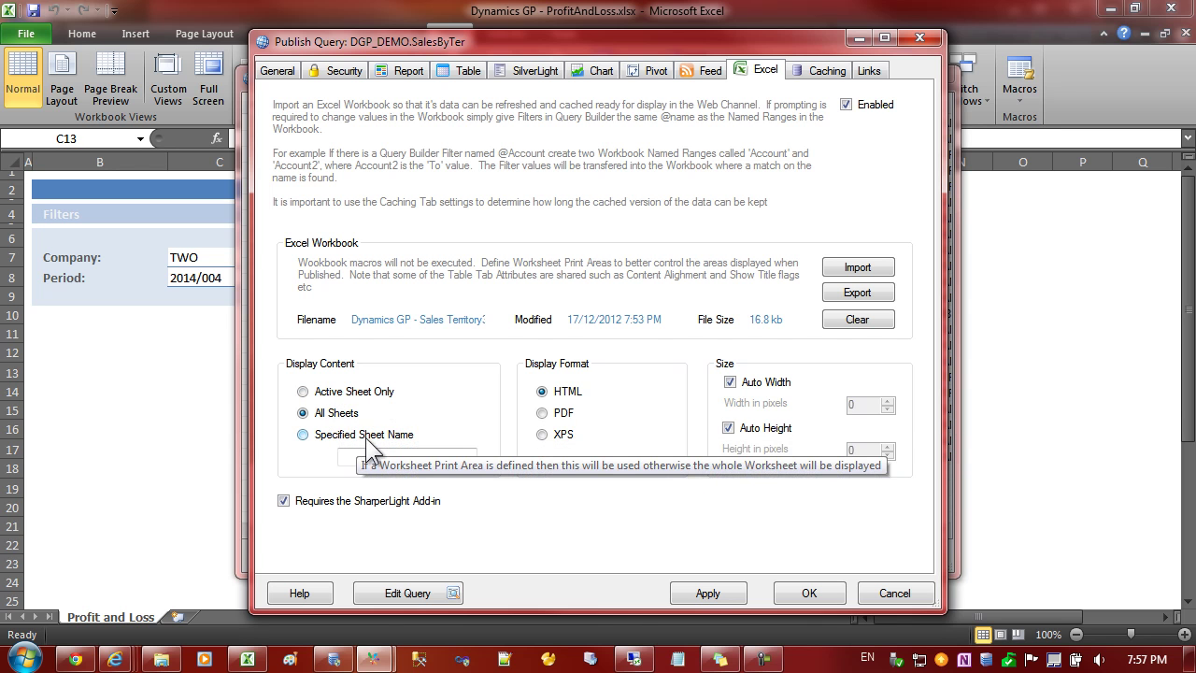
{"action": "left_click", "coordinate": [319, 393]}
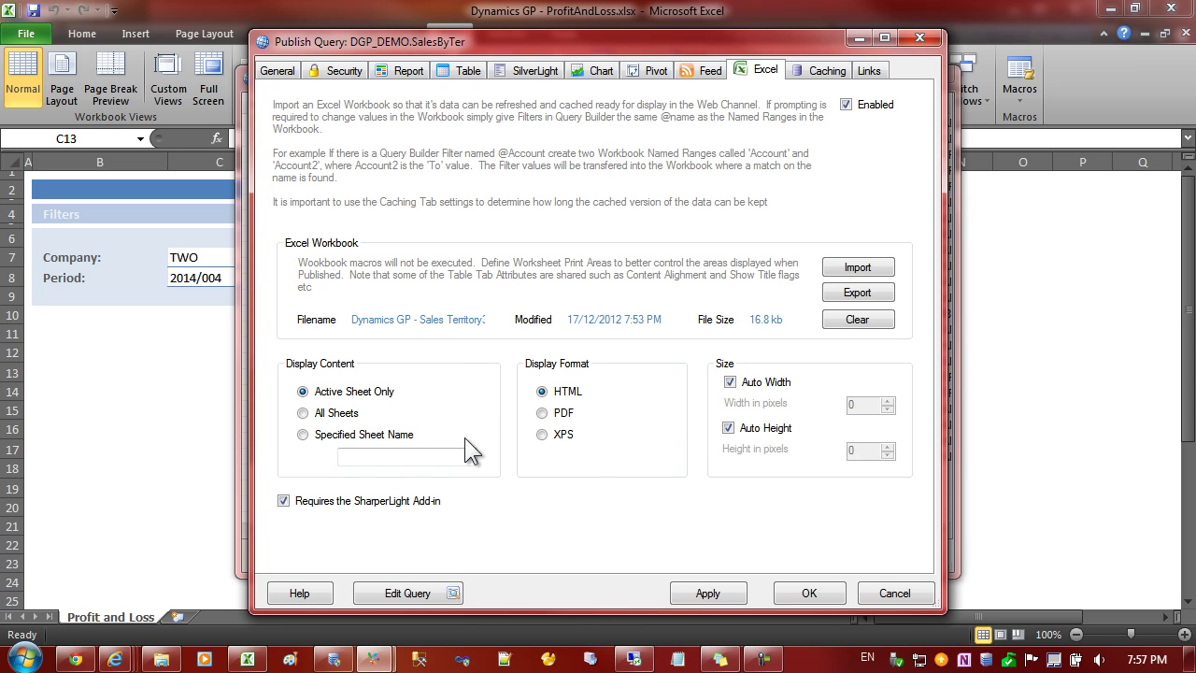
{"action": "mouse_move", "coordinate": [578, 437]}
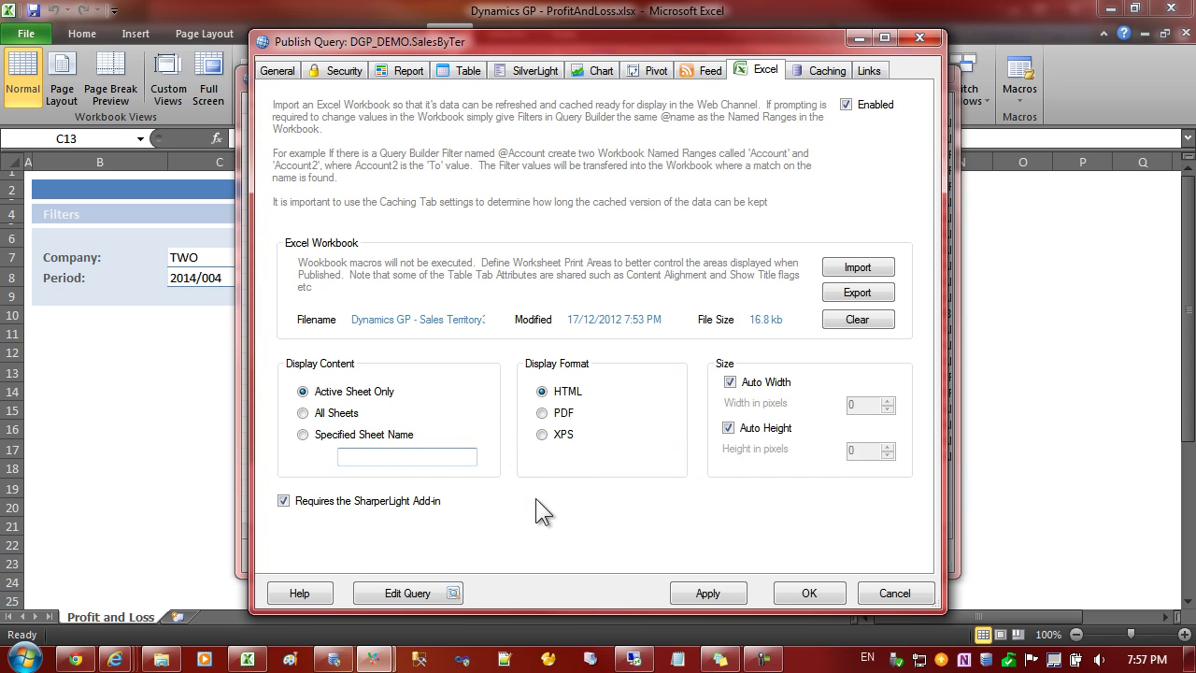
{"action": "left_click", "coordinate": [706, 594]}
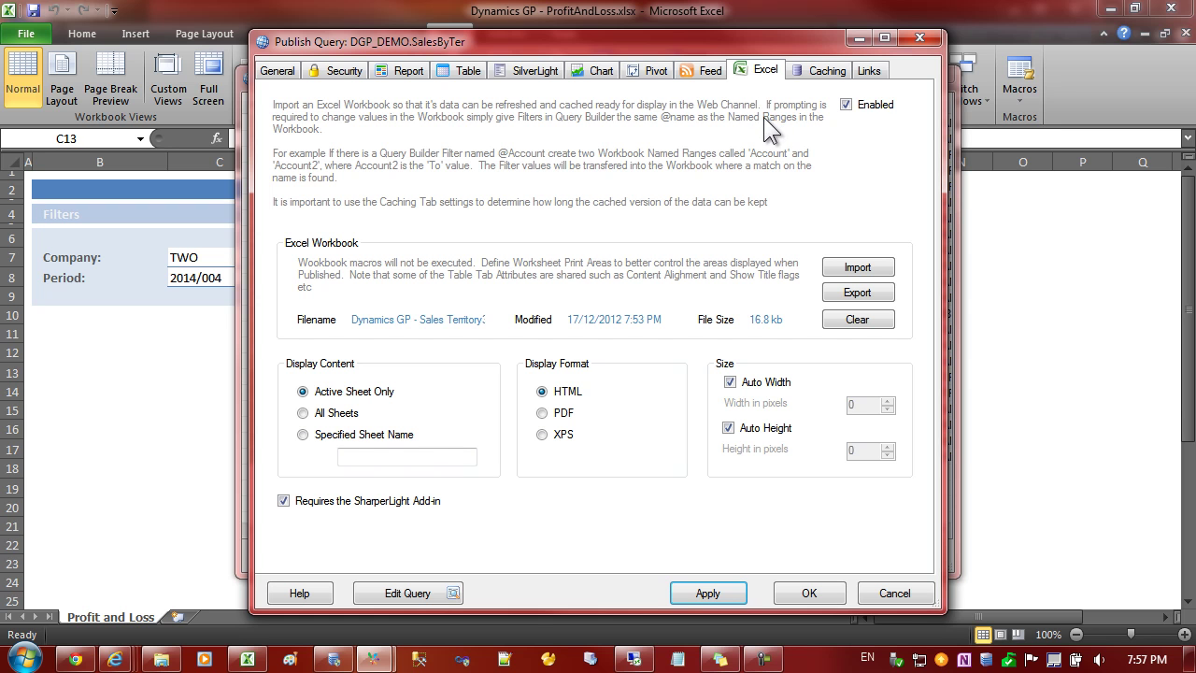
Step: Copy the SalesByTer Report URL from the Links tab and switch to Internet Explorer
{"action": "left_click", "coordinate": [871, 73]}
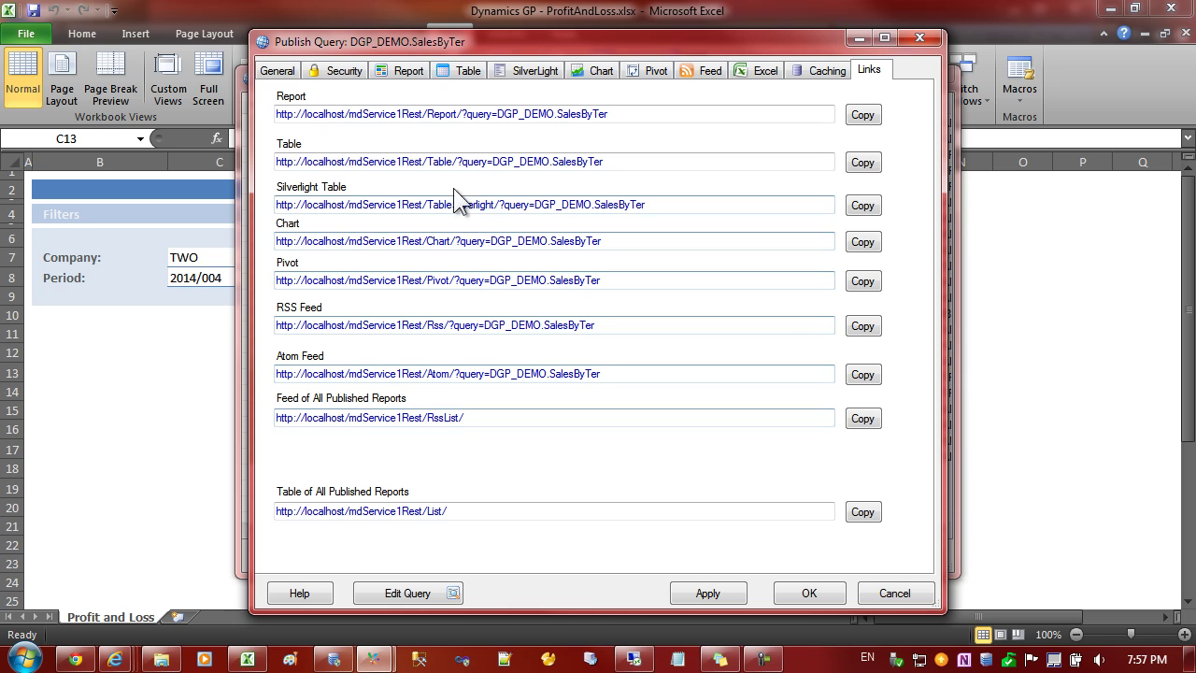
{"action": "left_click", "coordinate": [864, 119]}
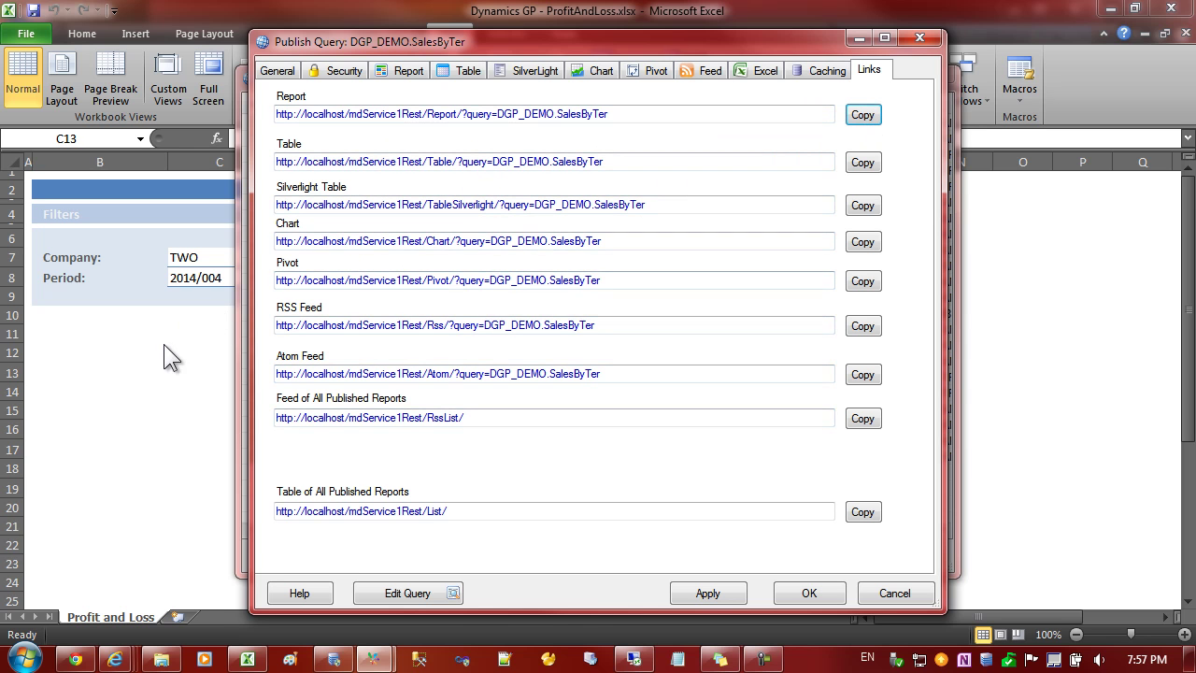
{"action": "mouse_move", "coordinate": [116, 659]}
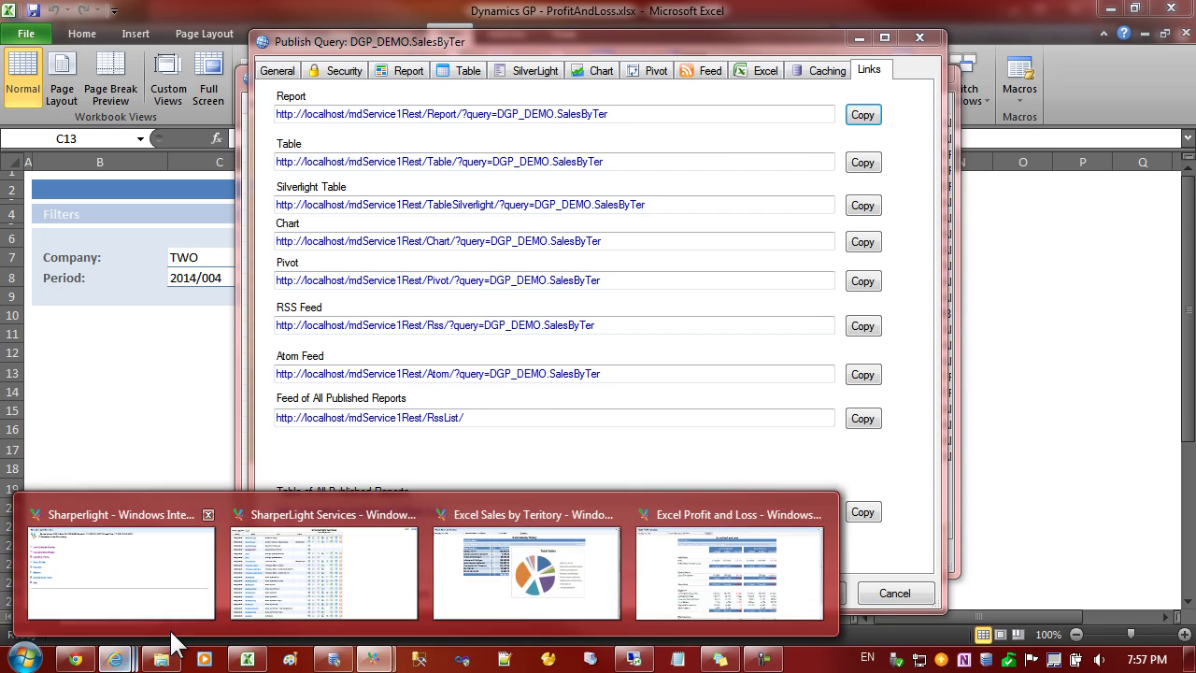
{"action": "left_click", "coordinate": [689, 590]}
Step: Load the pasted Report URL in a new tab and submit the Sales by Territory report
{"action": "left_click", "coordinate": [1103, 38]}
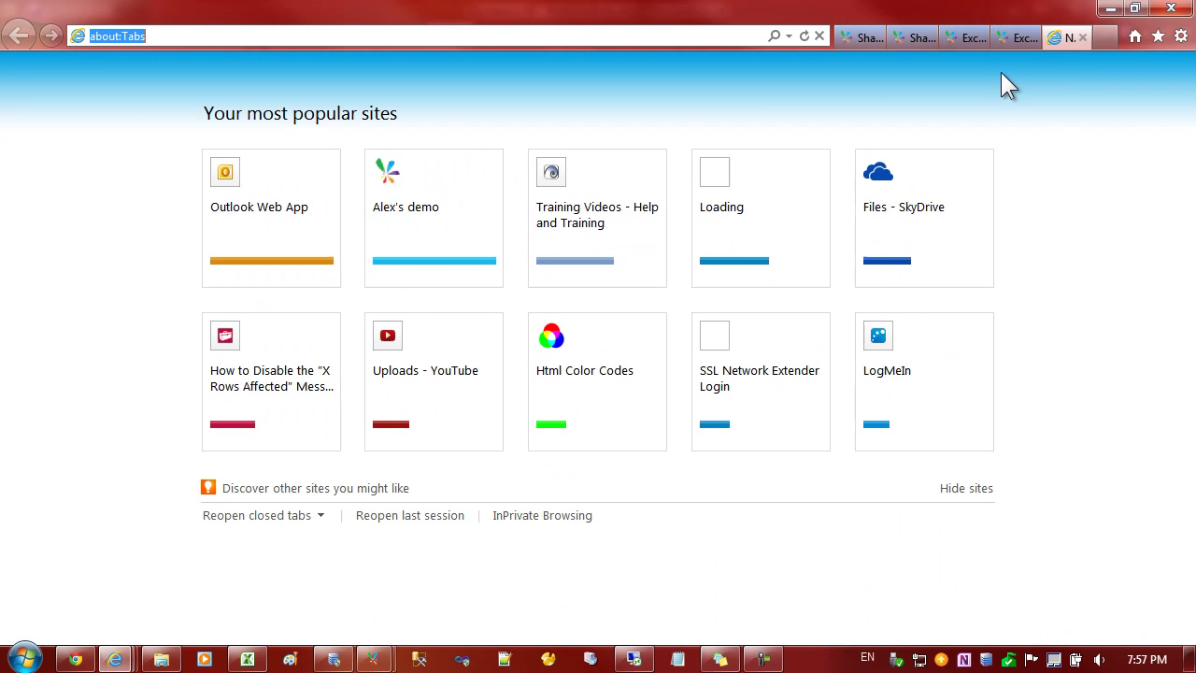
{"action": "key", "text": "ctrl+v"}
{"action": "key", "text": "Return"}
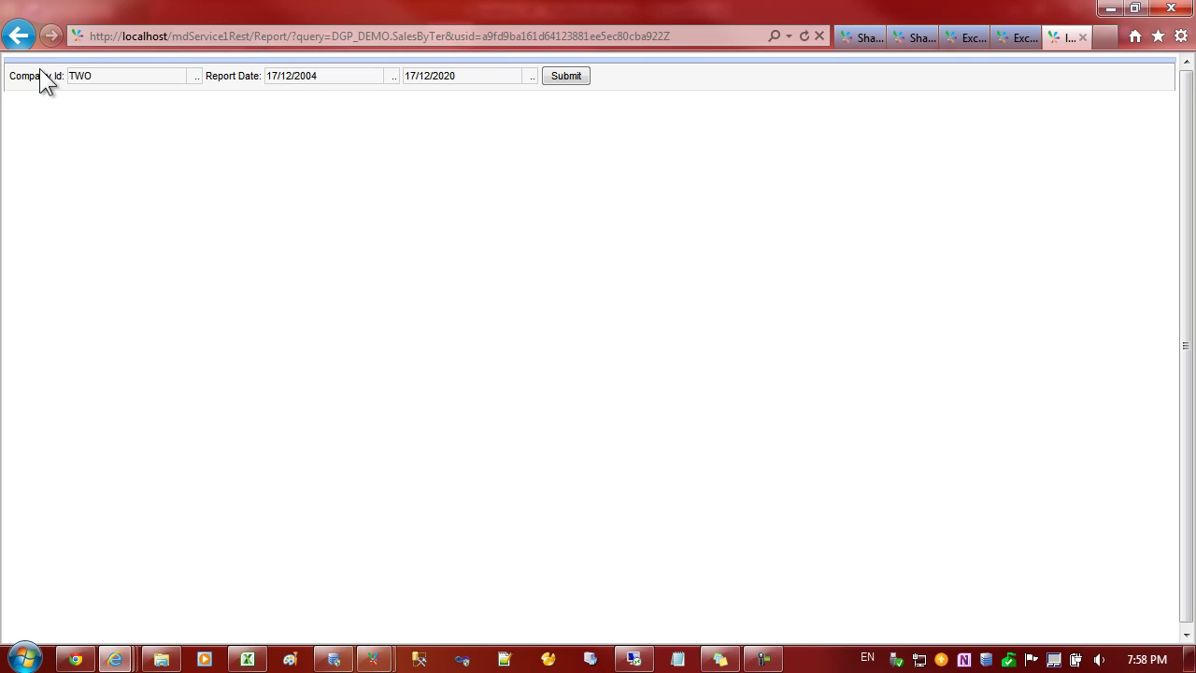
{"action": "left_click", "coordinate": [572, 78]}
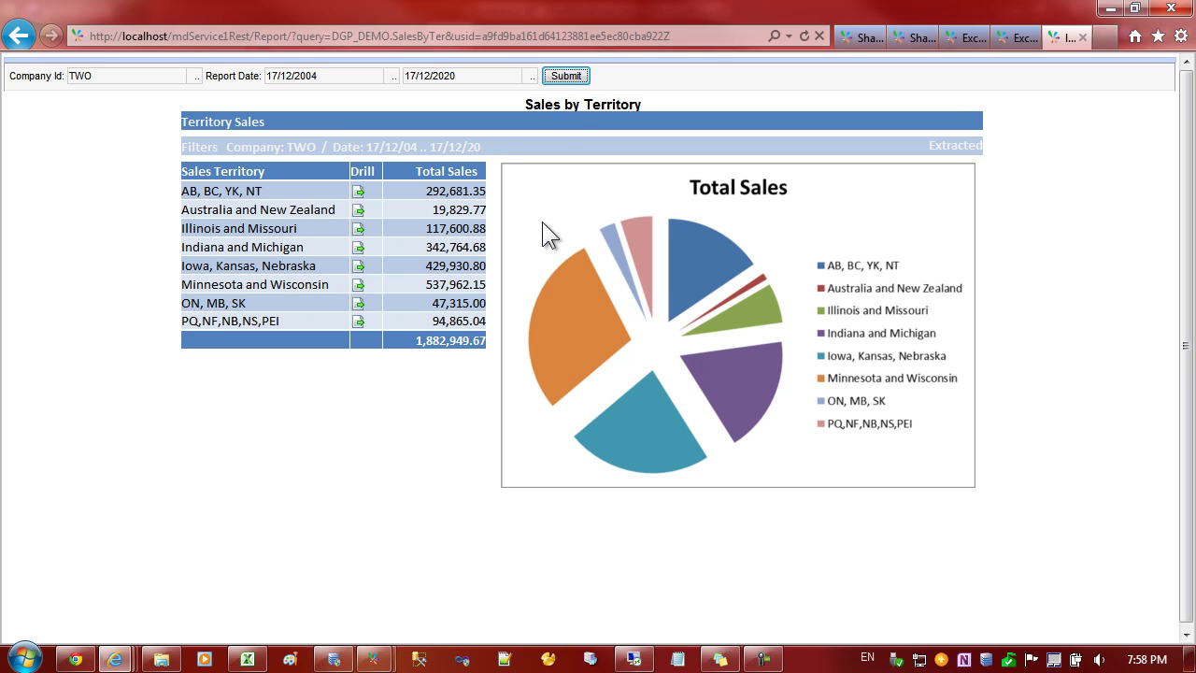
{"action": "left_click", "coordinate": [570, 77]}
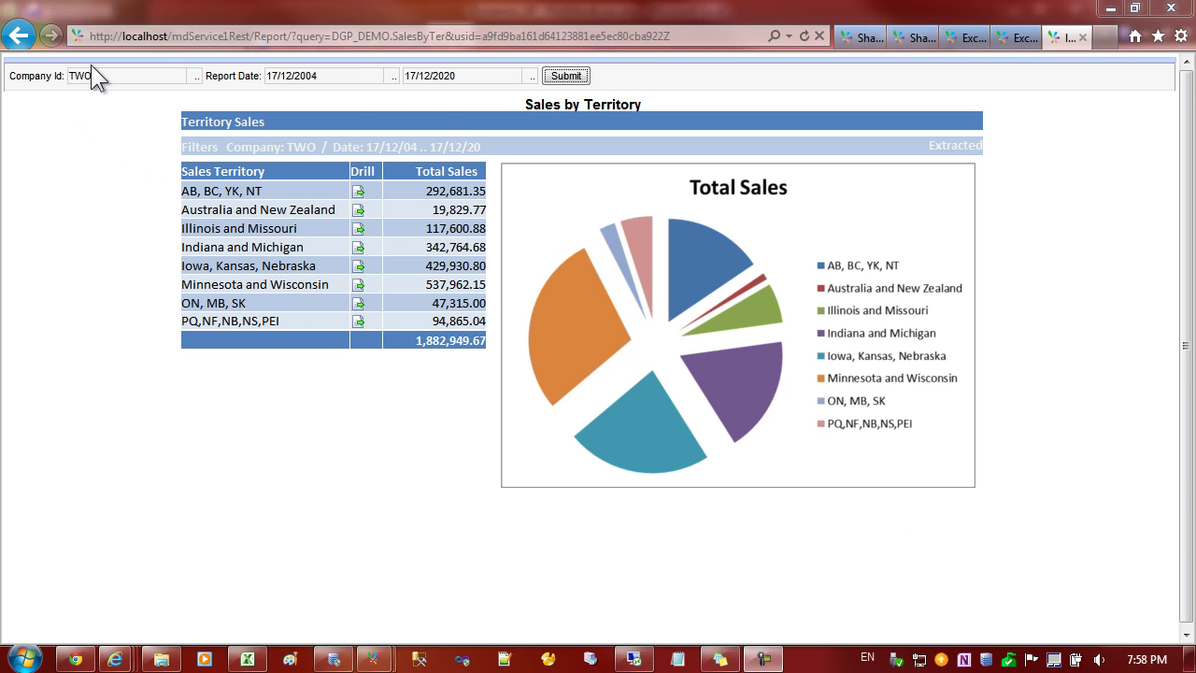
{"action": "left_click", "coordinate": [248, 191]}
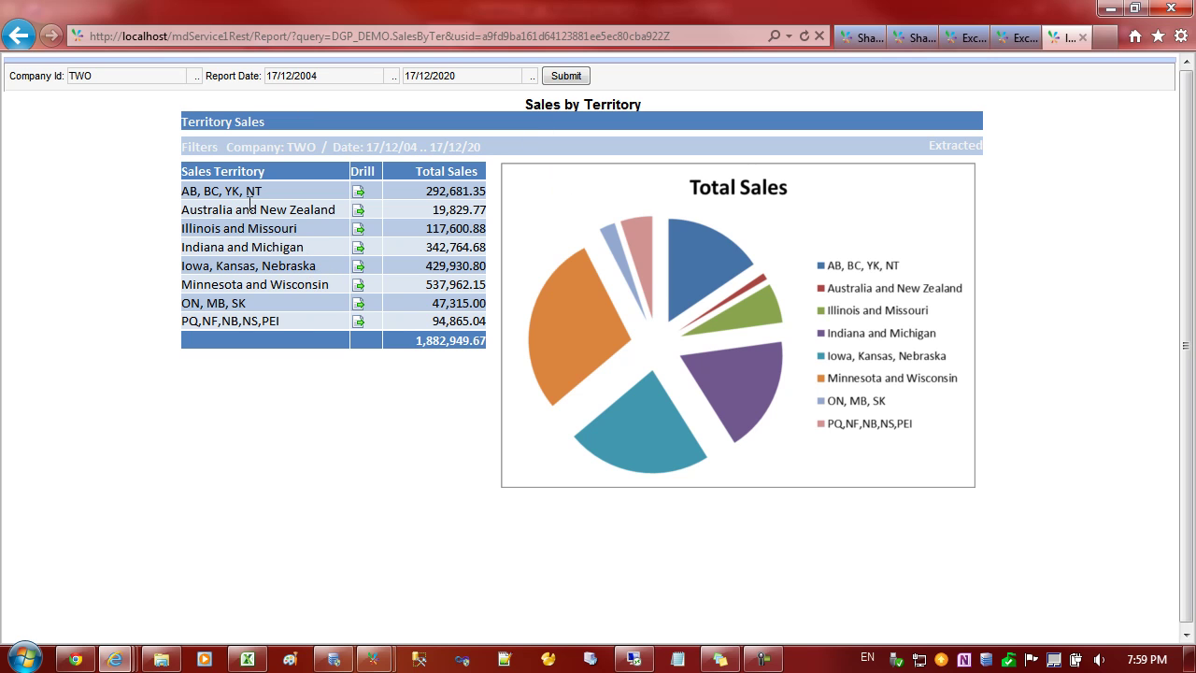
{"action": "left_click", "coordinate": [107, 75]}
{"action": "key", "text": "Tab"}
{"action": "left_click", "coordinate": [110, 74]}
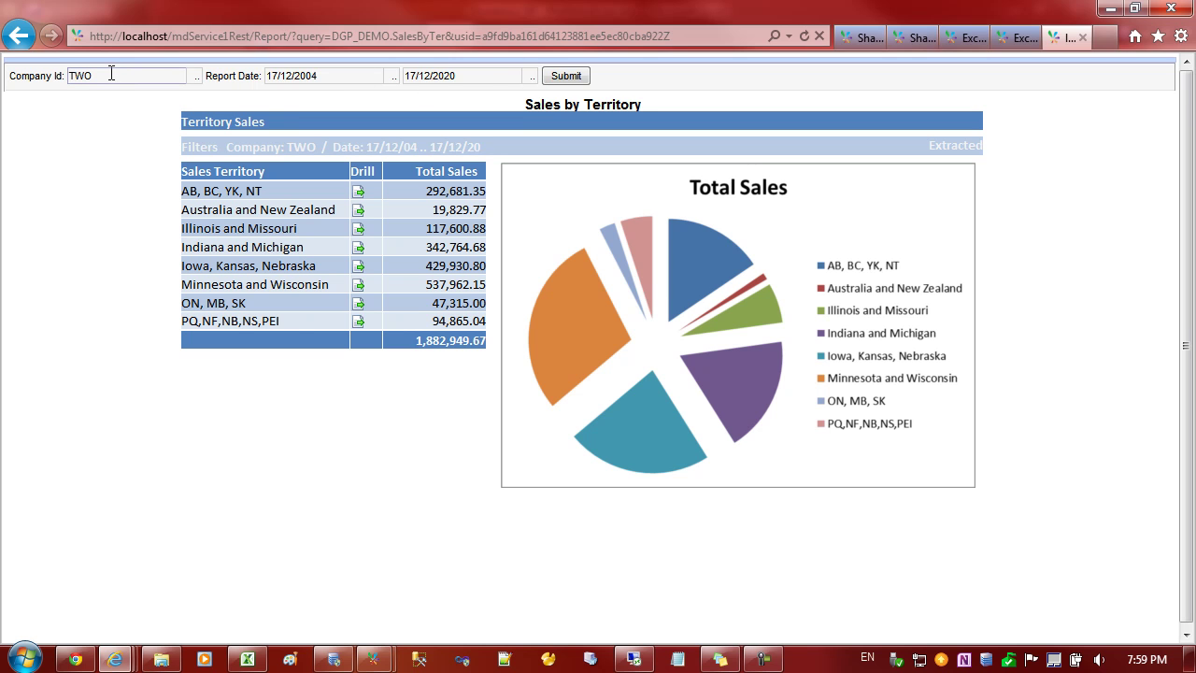
{"action": "left_click_drag", "start_coordinate": [108, 79], "coordinate": [54, 75]}
{"action": "left_click", "coordinate": [52, 157]}
{"action": "right_click", "coordinate": [290, 185]}
{"action": "mouse_move", "coordinate": [338, 199]}
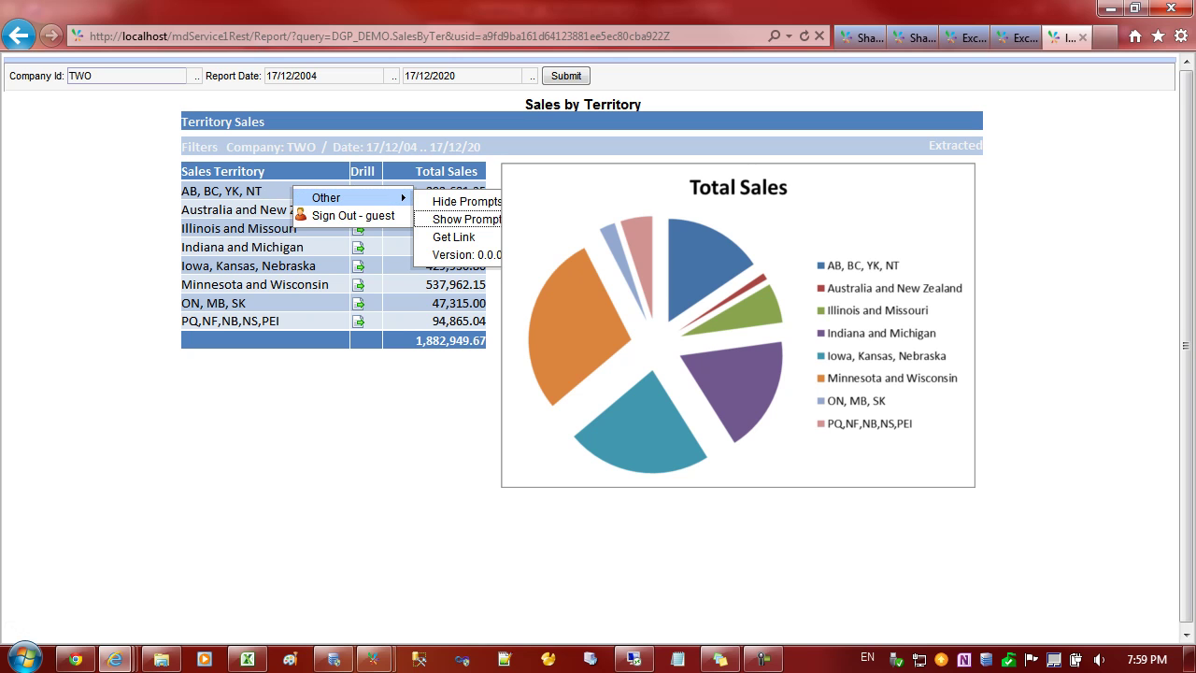
{"action": "left_click", "coordinate": [233, 206]}
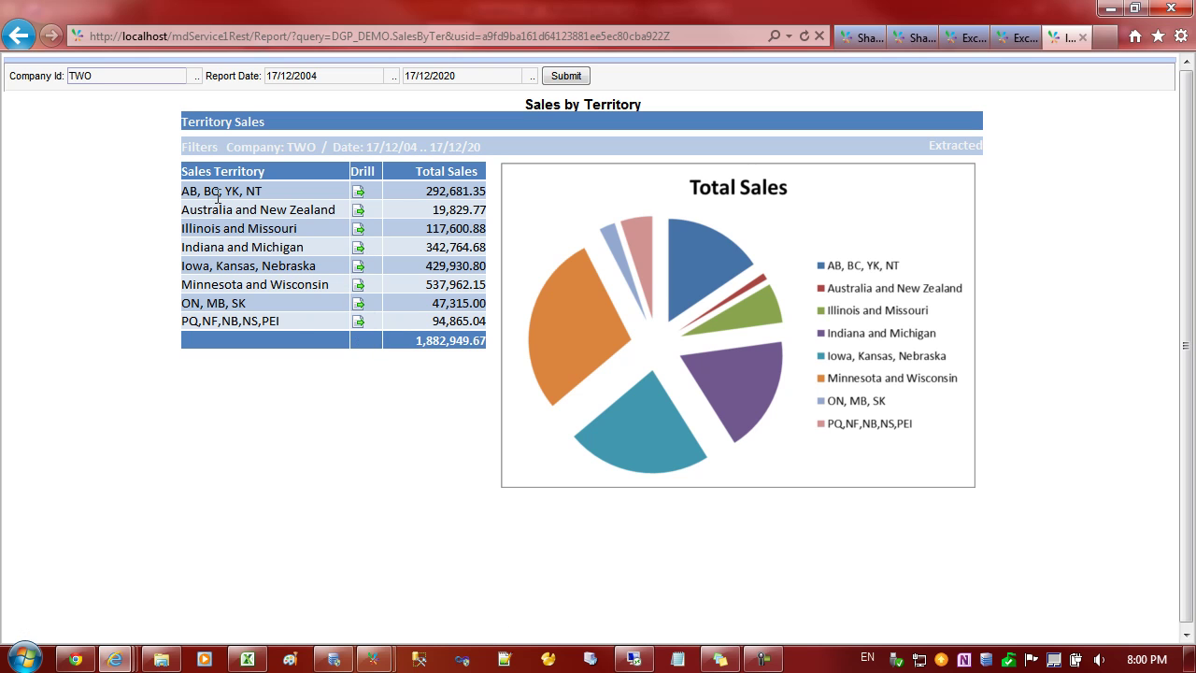
Step: Drill into Australia and New Zealand's customers, close that page, and return to Excel
{"action": "left_click", "coordinate": [358, 211]}
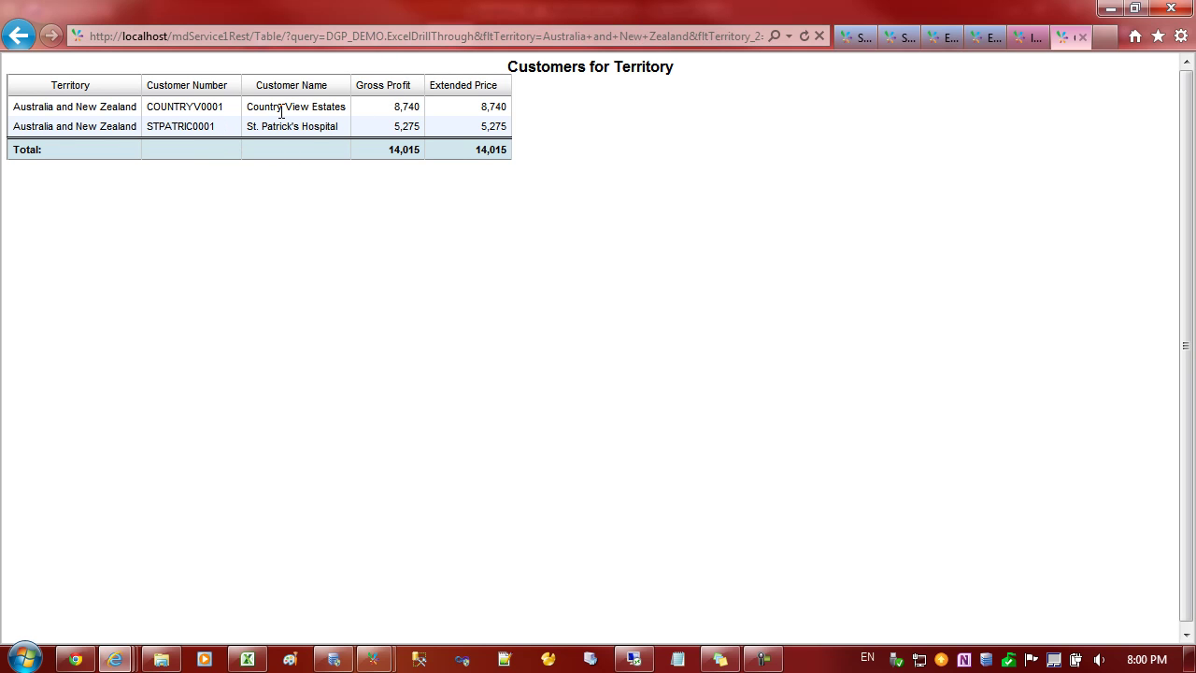
{"action": "left_click", "coordinate": [1082, 38]}
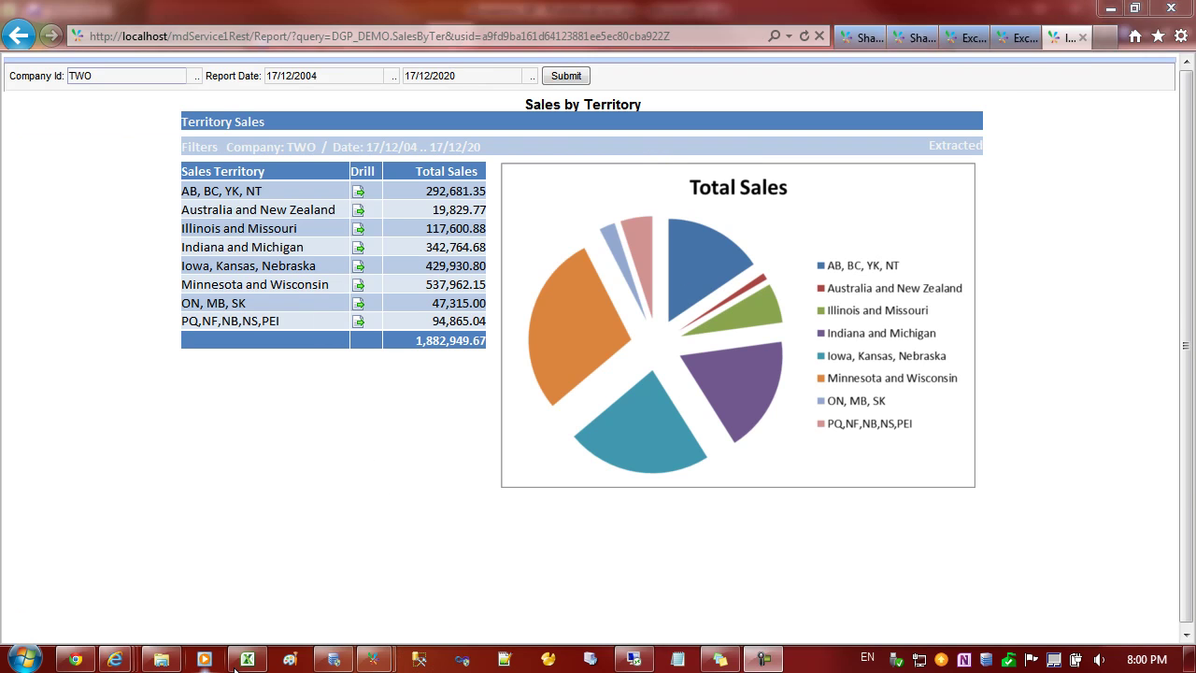
{"action": "left_click", "coordinate": [374, 658]}
Step: Open the Query Builder behind the territory table formula in cell F5
{"action": "left_click", "coordinate": [221, 347]}
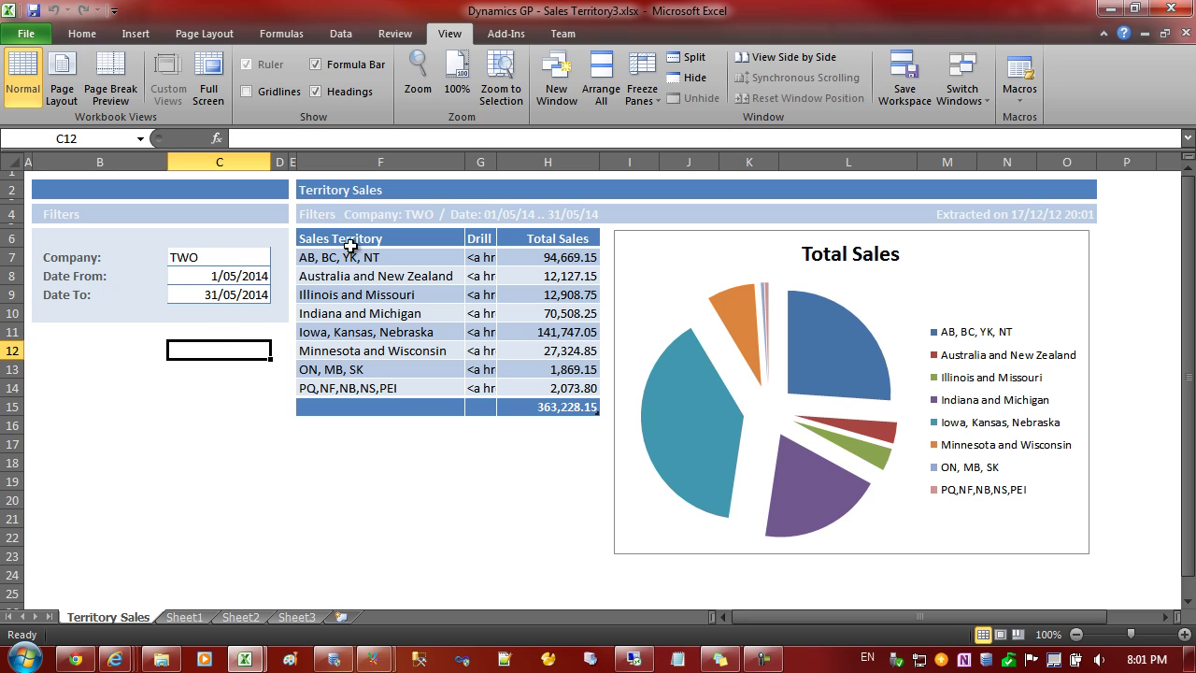
{"action": "left_click", "coordinate": [329, 226]}
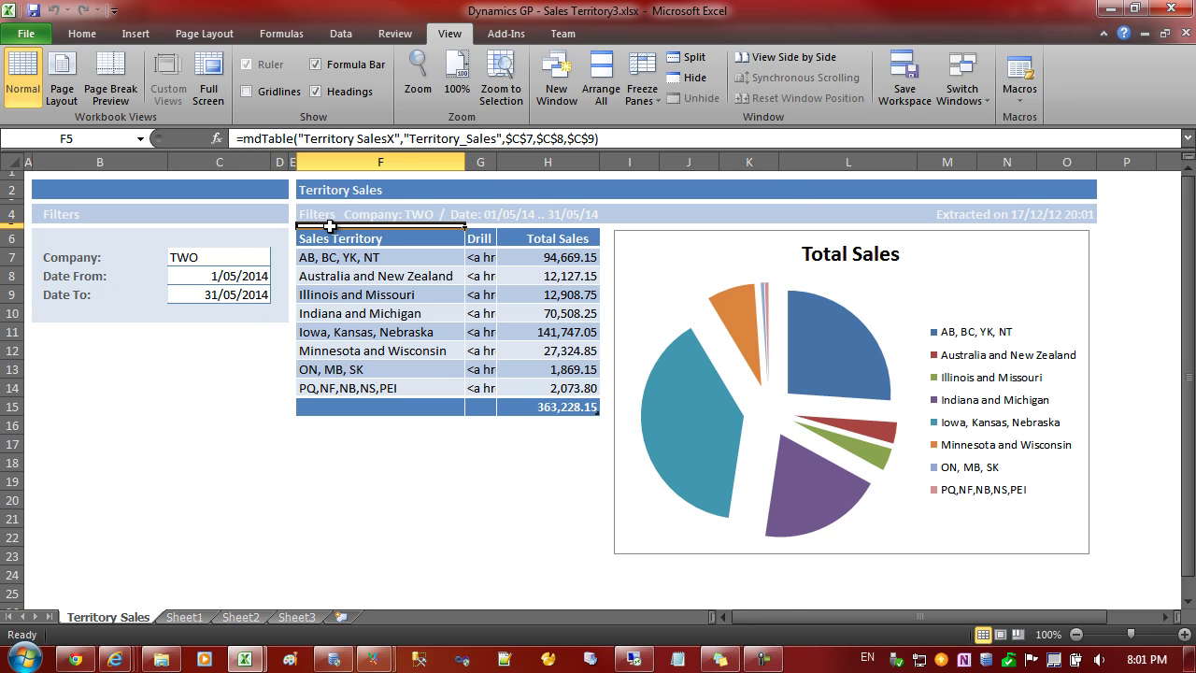
{"action": "double_click", "coordinate": [329, 226]}
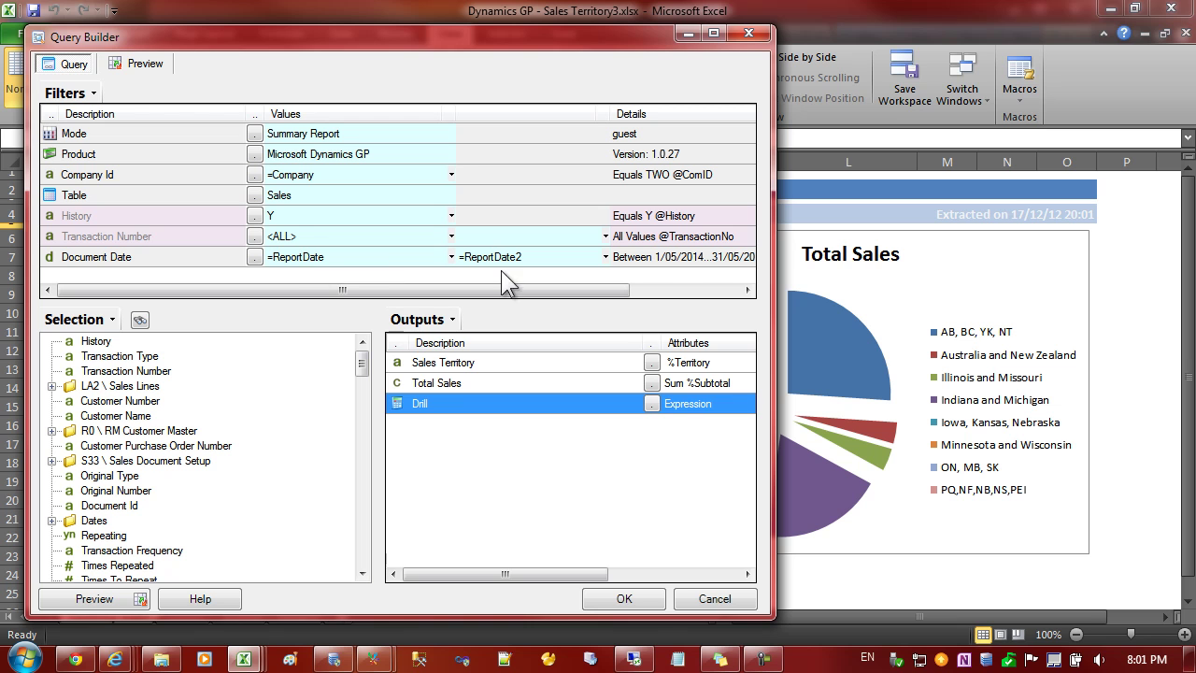
Step: Read the Drill link to DGP_DEMO.ExcelDrillThrough with fltTerritory and Territory, then expand HTML functions
{"action": "double_click", "coordinate": [415, 406]}
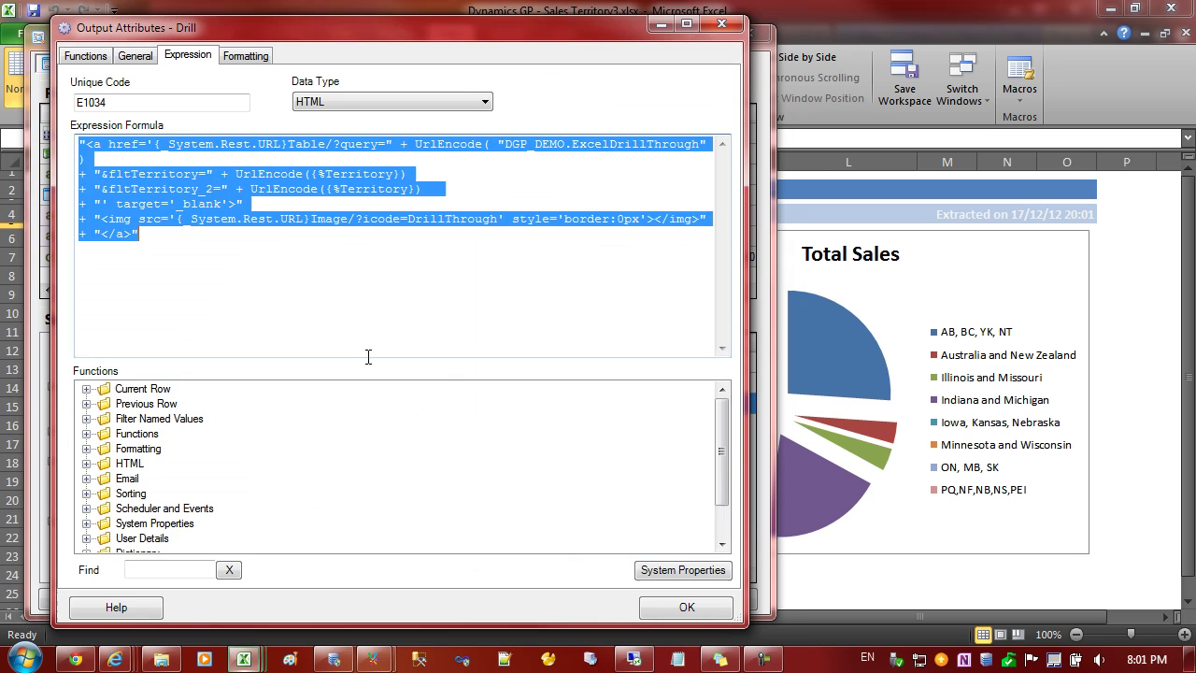
{"action": "left_click", "coordinate": [217, 267]}
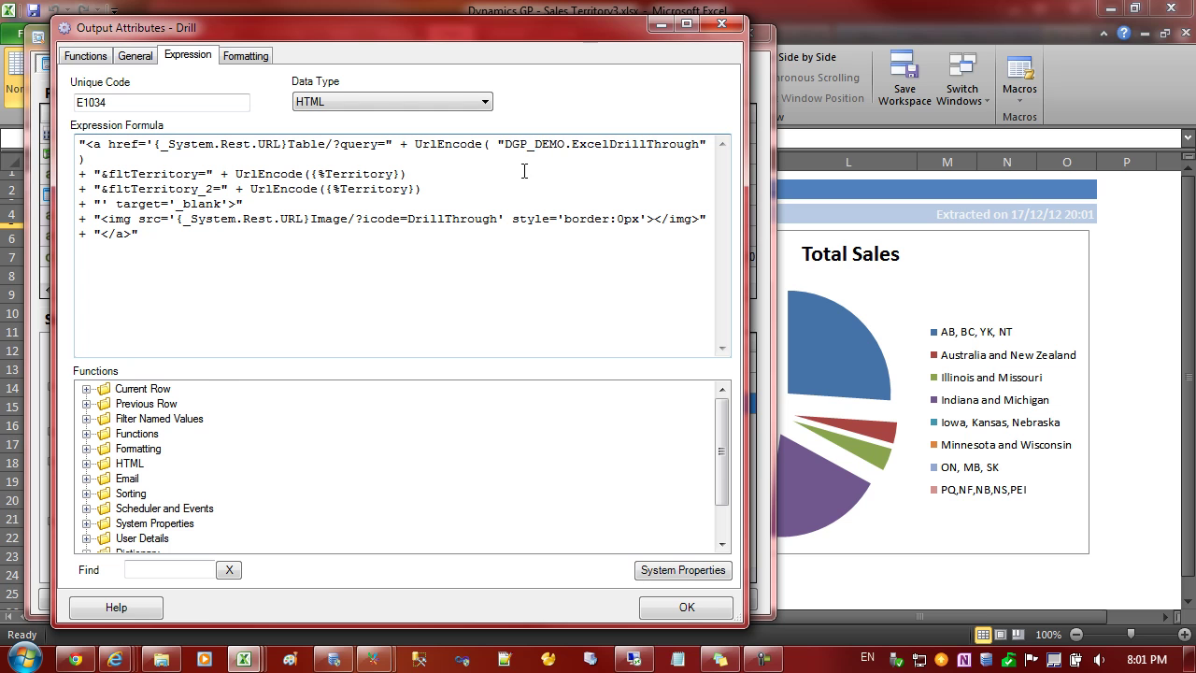
{"action": "left_click_drag", "start_coordinate": [589, 143], "coordinate": [677, 144]}
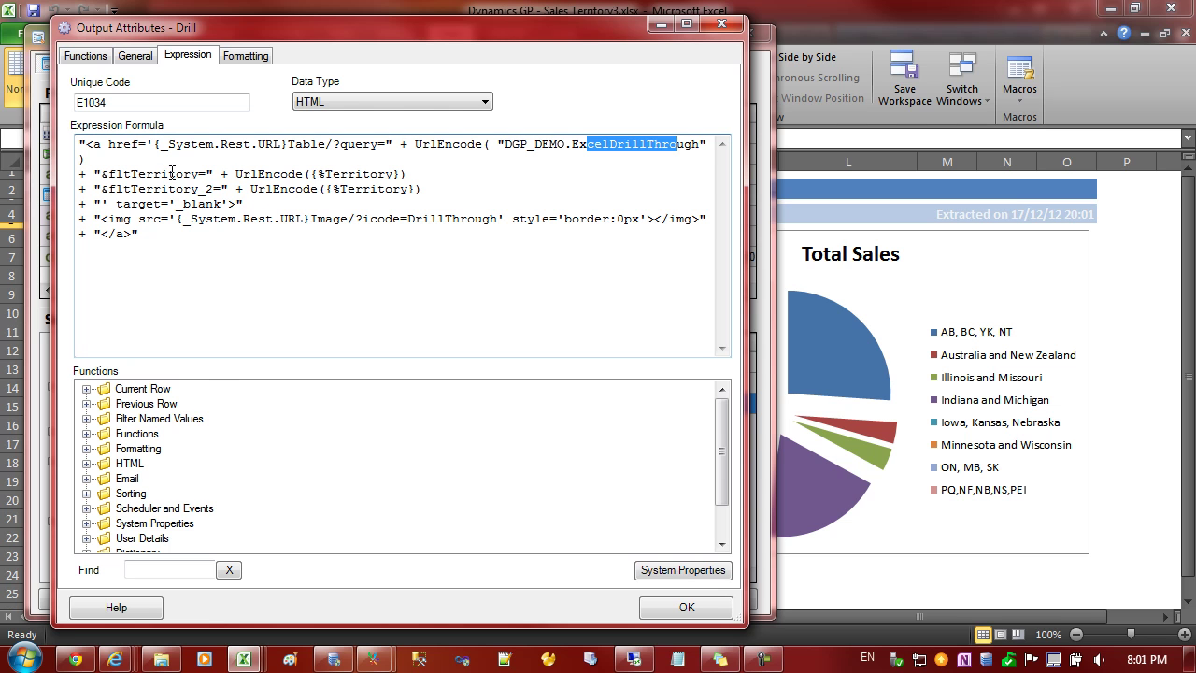
{"action": "left_click_drag", "start_coordinate": [193, 174], "coordinate": [149, 177]}
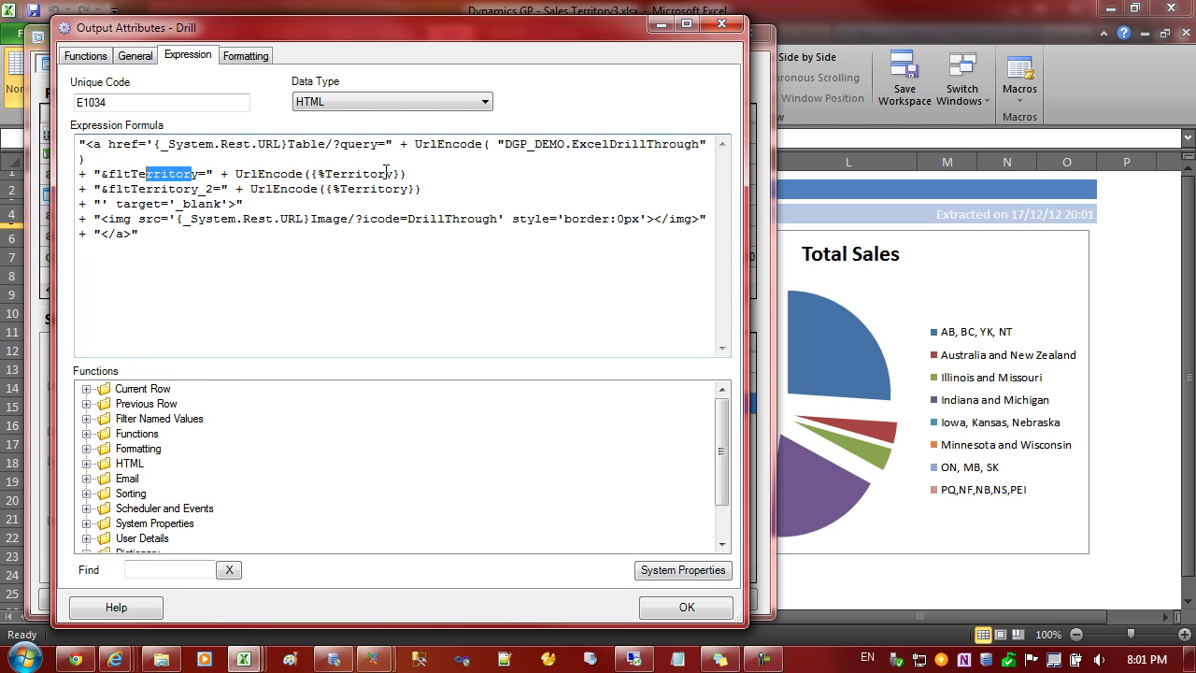
{"action": "left_click_drag", "start_coordinate": [387, 174], "coordinate": [340, 174]}
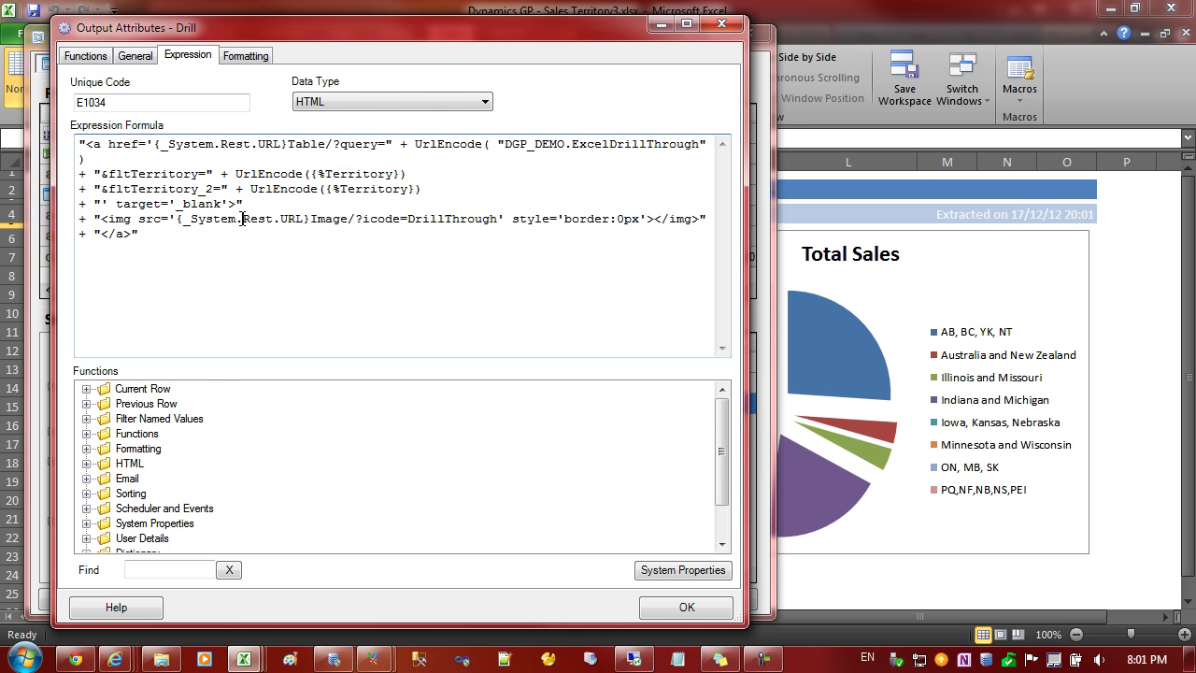
{"action": "left_click", "coordinate": [252, 269]}
{"action": "left_click", "coordinate": [86, 463]}
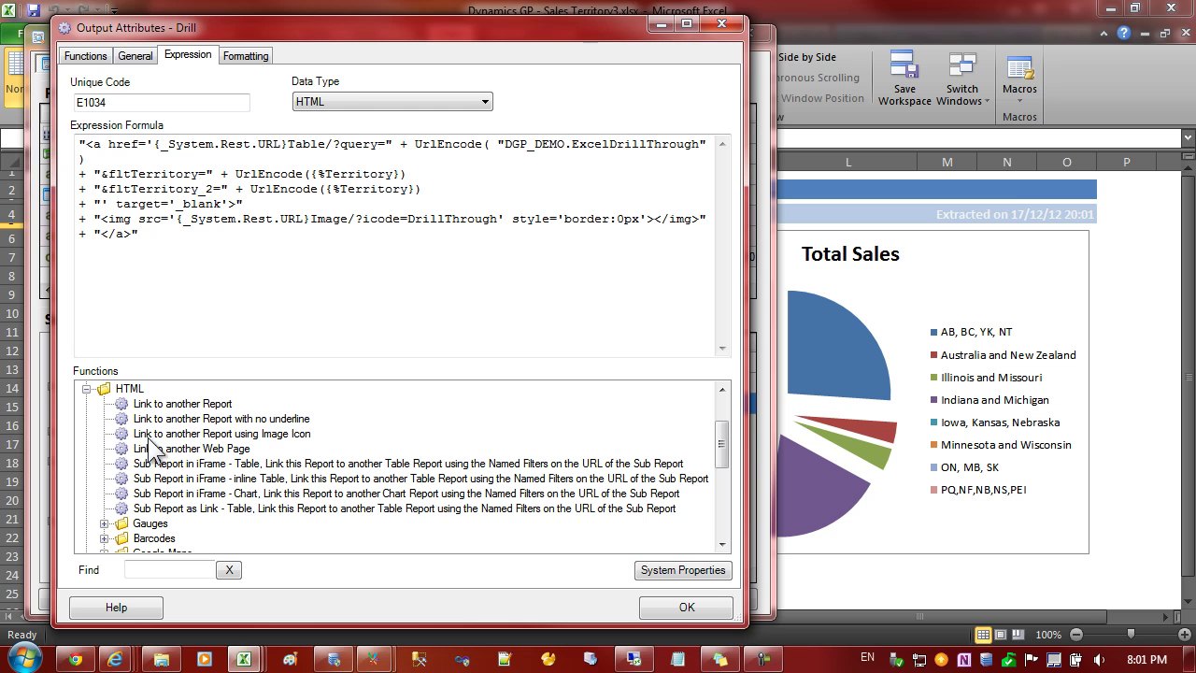
{"action": "double_click", "coordinate": [294, 435]}
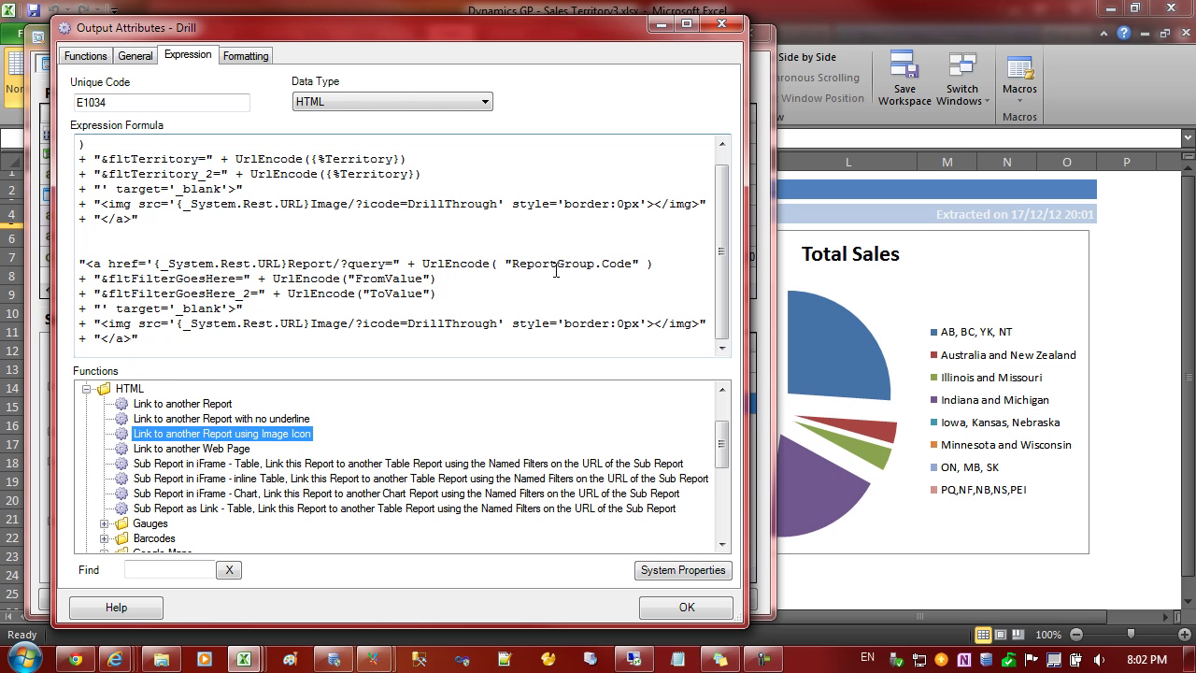
{"action": "left_click_drag", "start_coordinate": [528, 264], "coordinate": [628, 265]}
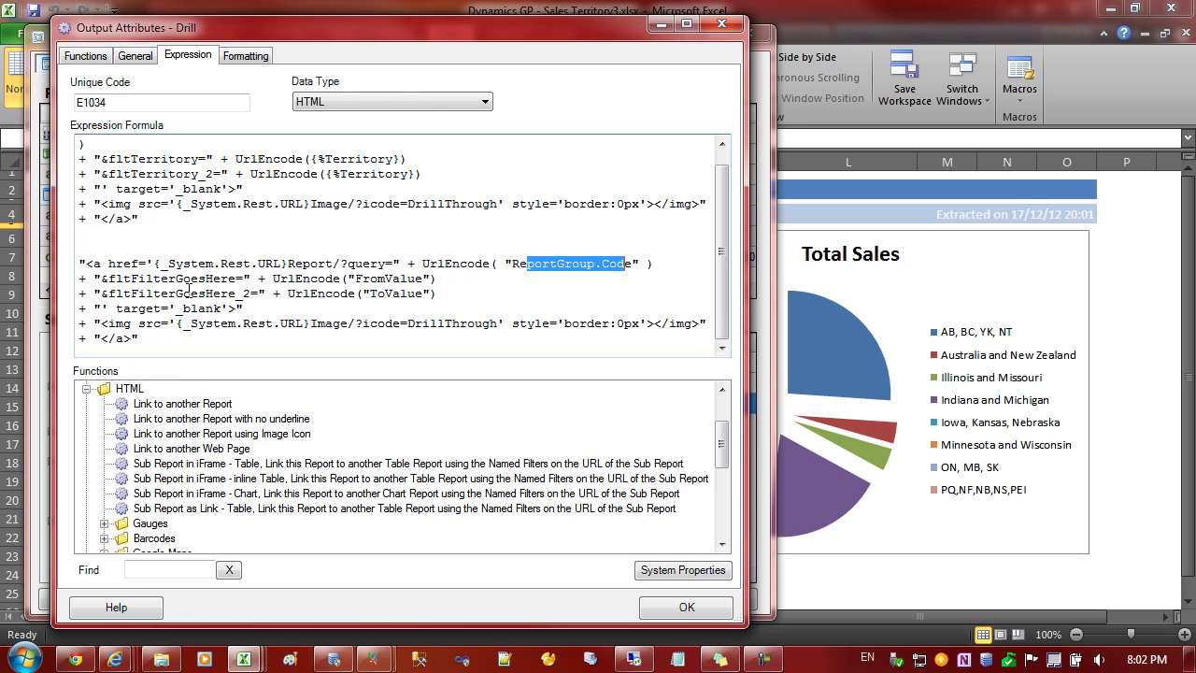
{"action": "left_click_drag", "start_coordinate": [130, 278], "coordinate": [229, 278]}
{"action": "left_click_drag", "start_coordinate": [348, 278], "coordinate": [429, 278]}
{"action": "key", "text": "BackSpace"}
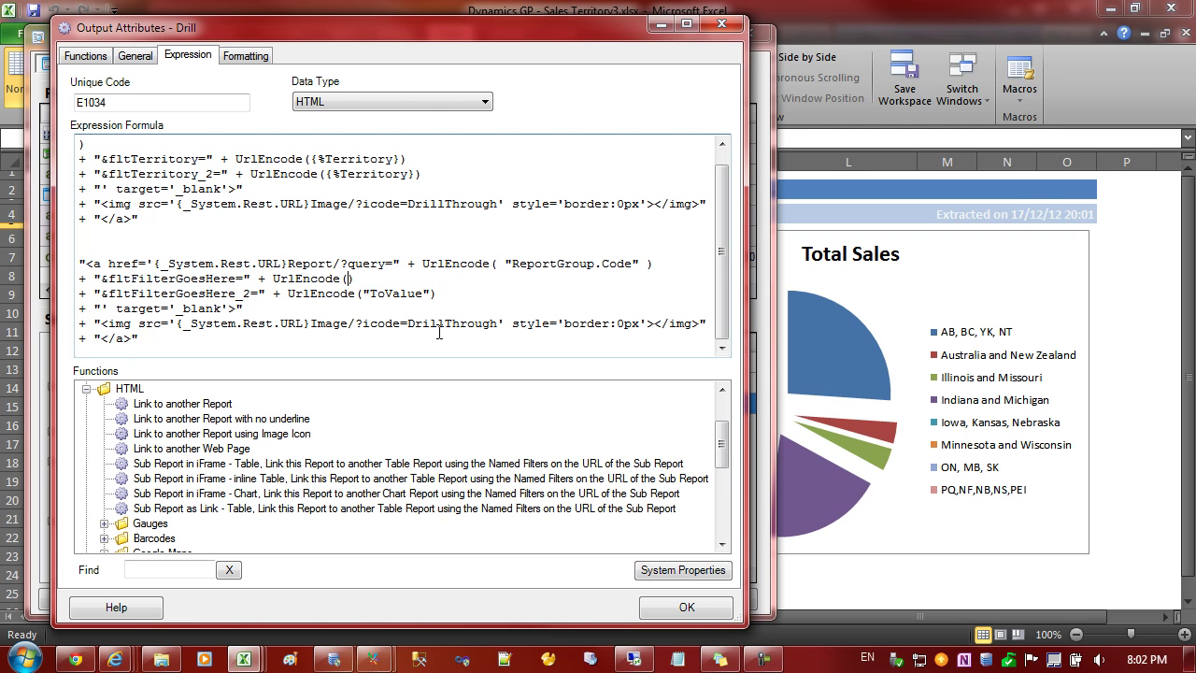
{"action": "scroll", "coordinate": [718, 449], "scroll_direction": "up", "scroll_amount": 2}
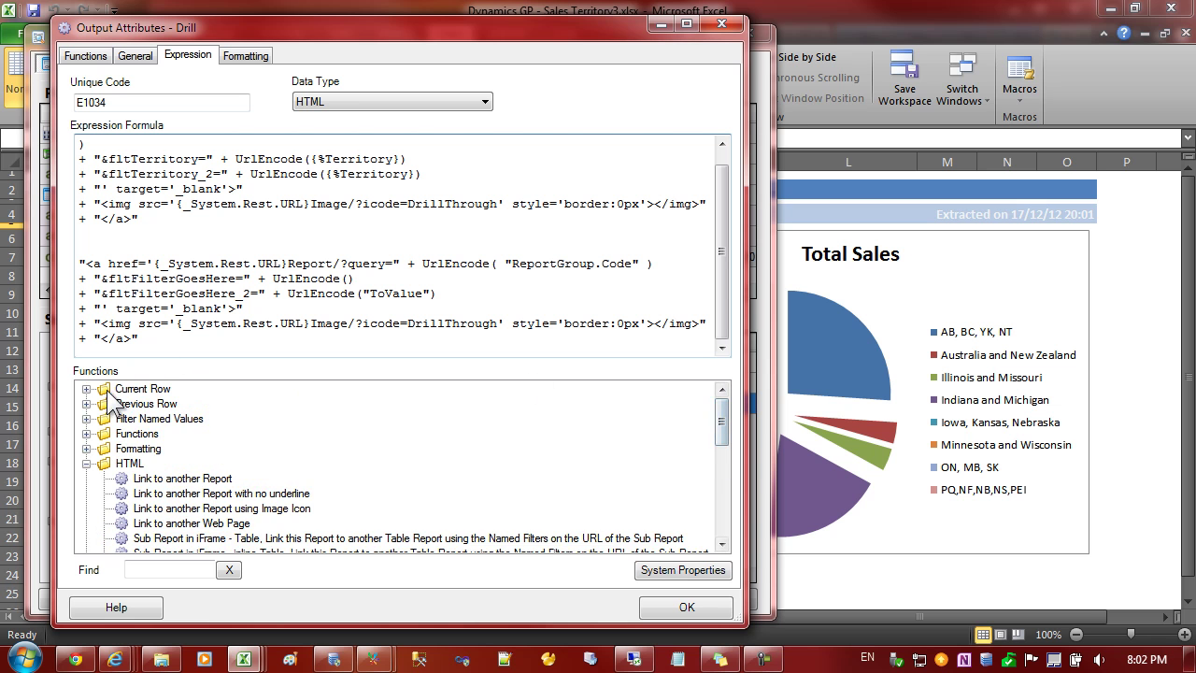
{"action": "left_click", "coordinate": [86, 389]}
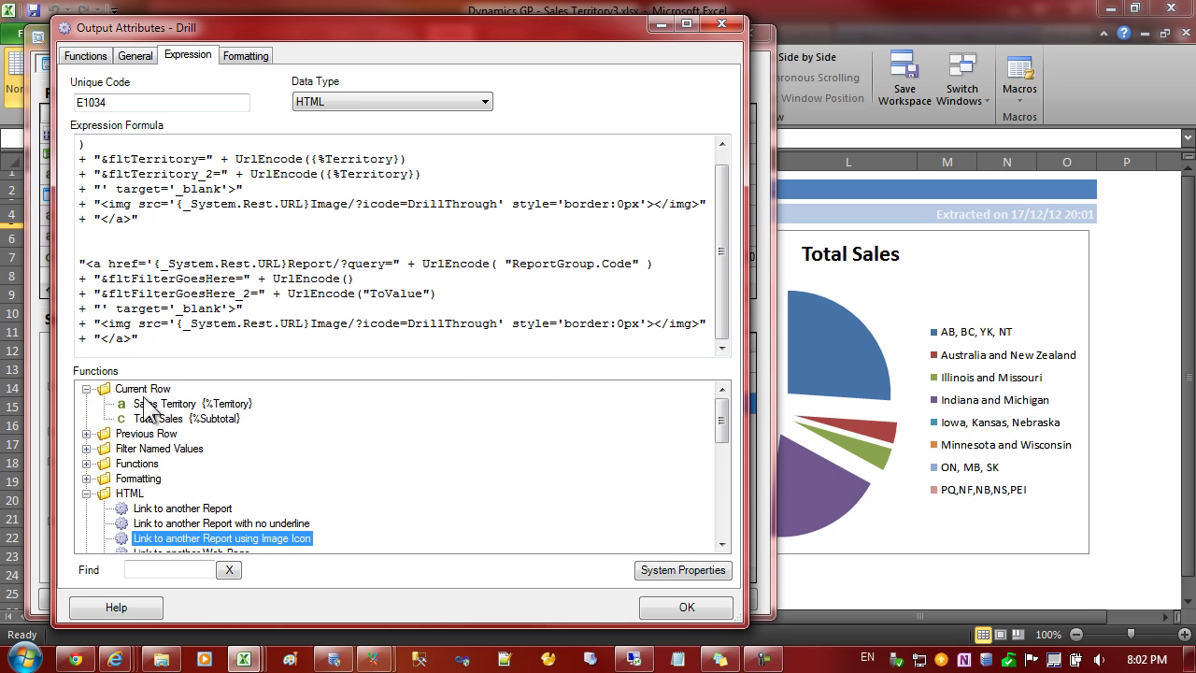
{"action": "double_click", "coordinate": [179, 404]}
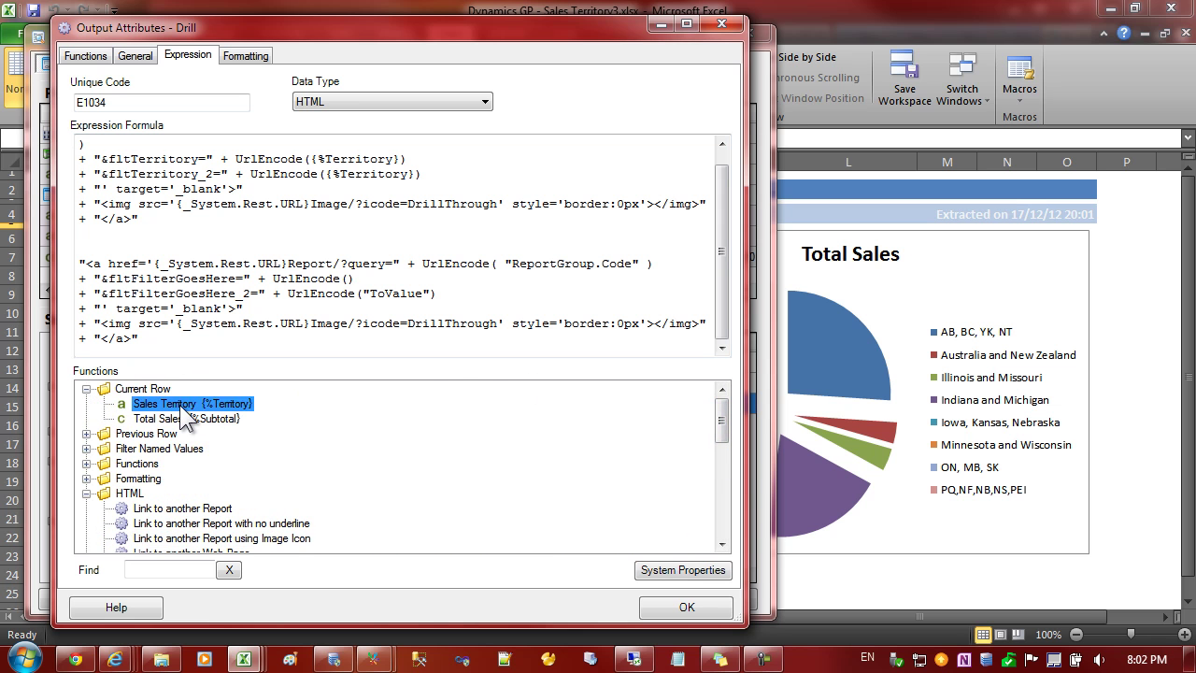
{"action": "left_click", "coordinate": [280, 295]}
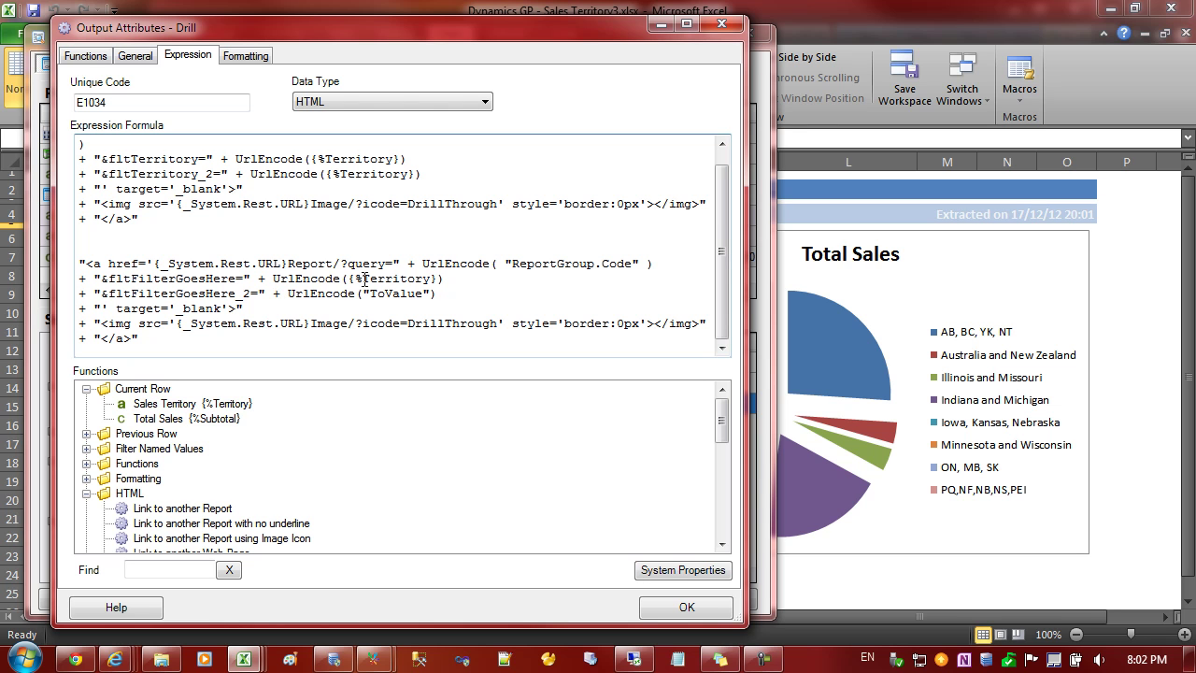
{"action": "left_click_drag", "start_coordinate": [364, 278], "coordinate": [430, 278]}
{"action": "key", "text": "ctrl+c"}
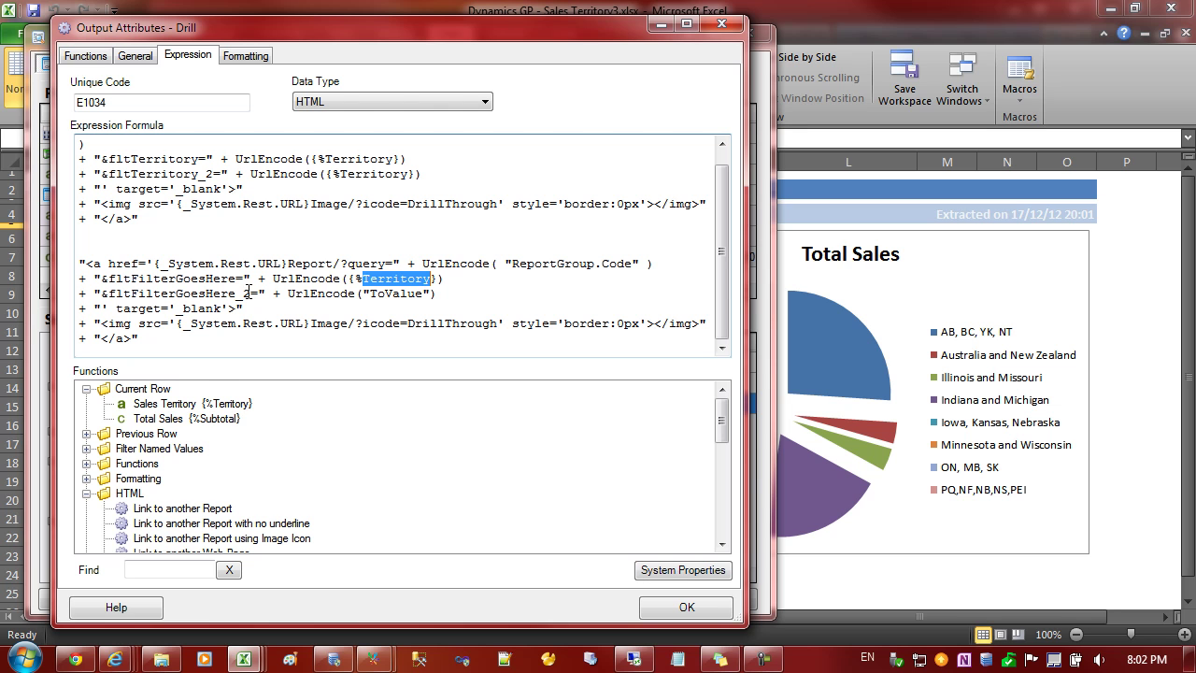
{"action": "left_click_drag", "start_coordinate": [237, 279], "coordinate": [131, 278]}
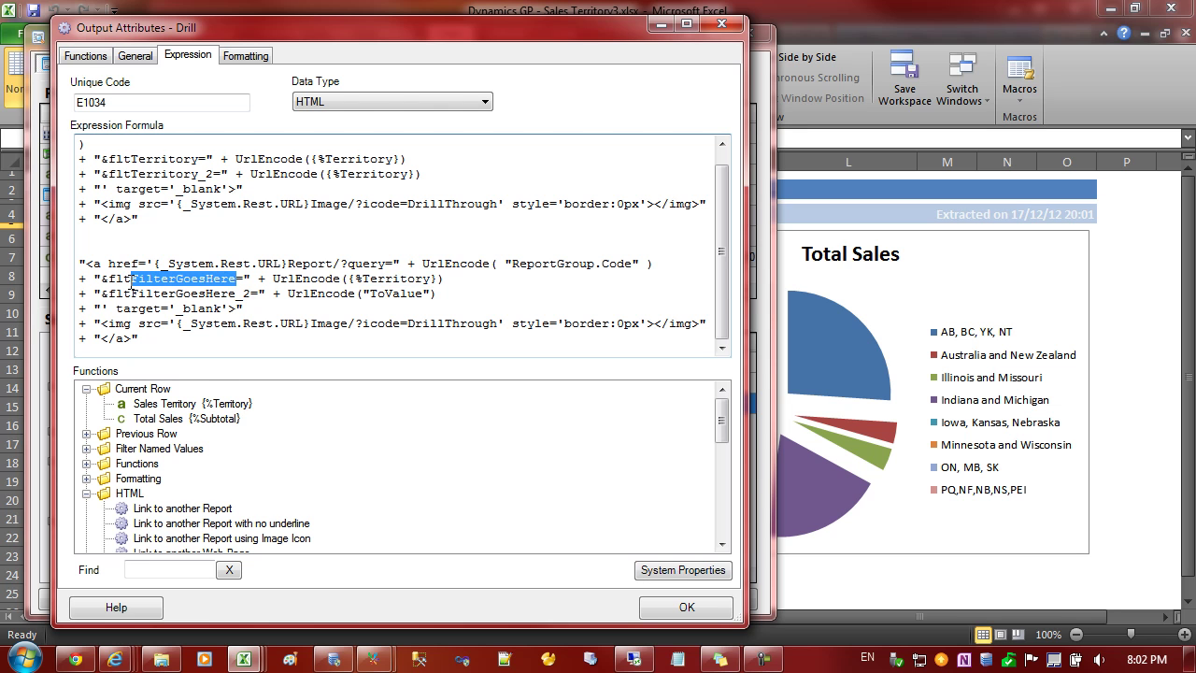
{"action": "key", "text": "ctrl+v"}
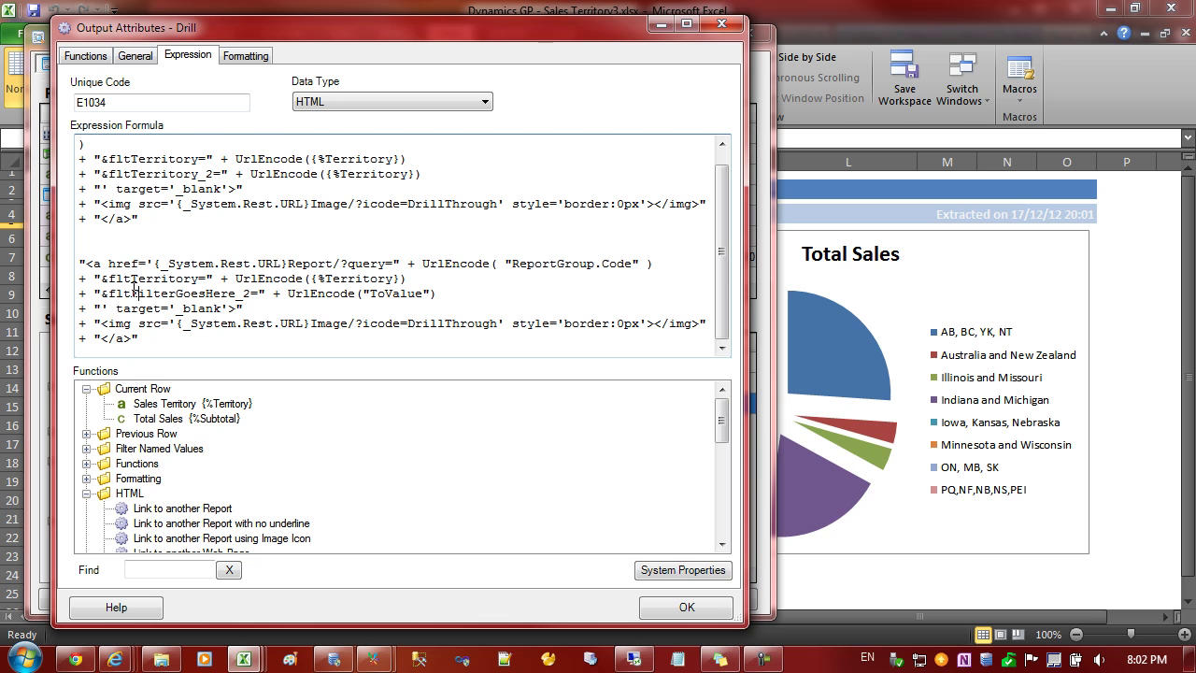
{"action": "left_click_drag", "start_coordinate": [149, 338], "coordinate": [68, 227]}
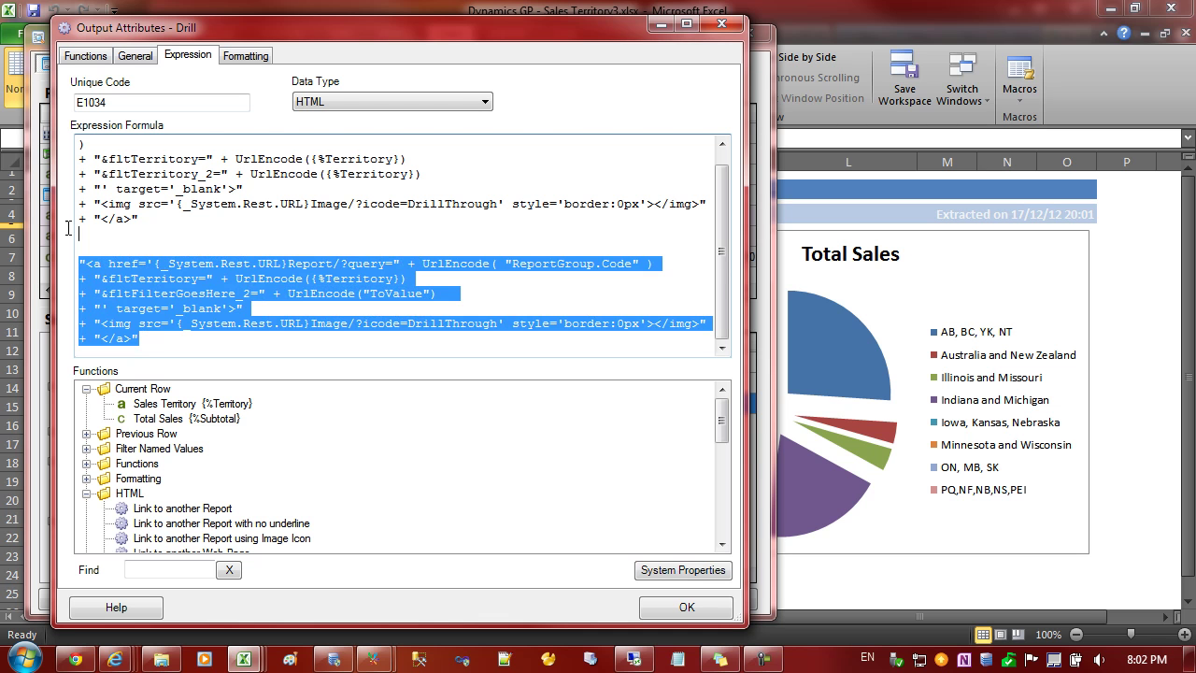
{"action": "key", "text": "Delete"}
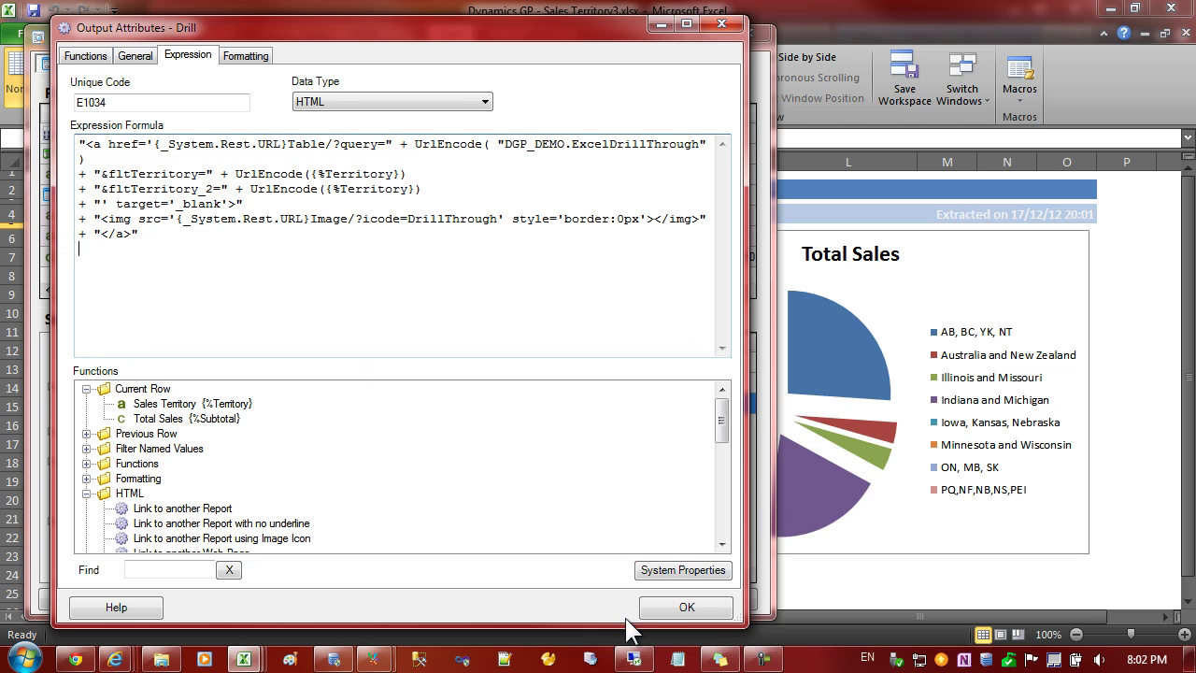
Step: Accept the Drill expression, cancel the Query Builder, and return to the Illinois and Missouri entry
{"action": "left_click", "coordinate": [668, 609]}
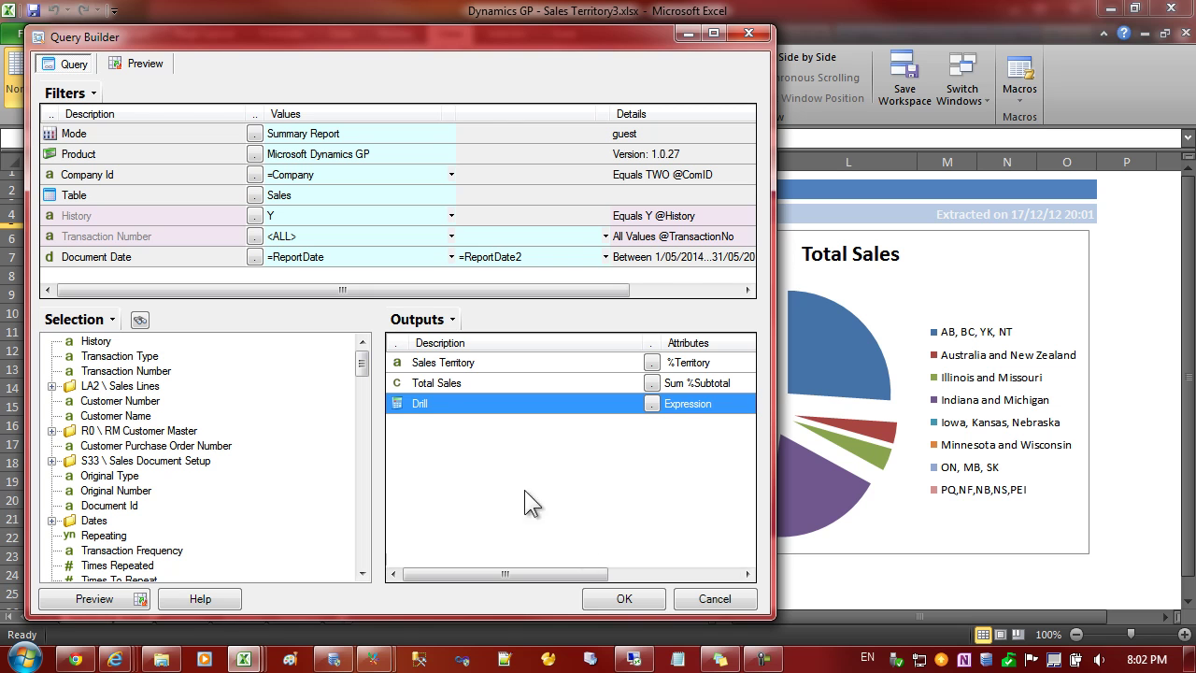
{"action": "left_click", "coordinate": [714, 604]}
{"action": "left_click", "coordinate": [359, 294]}
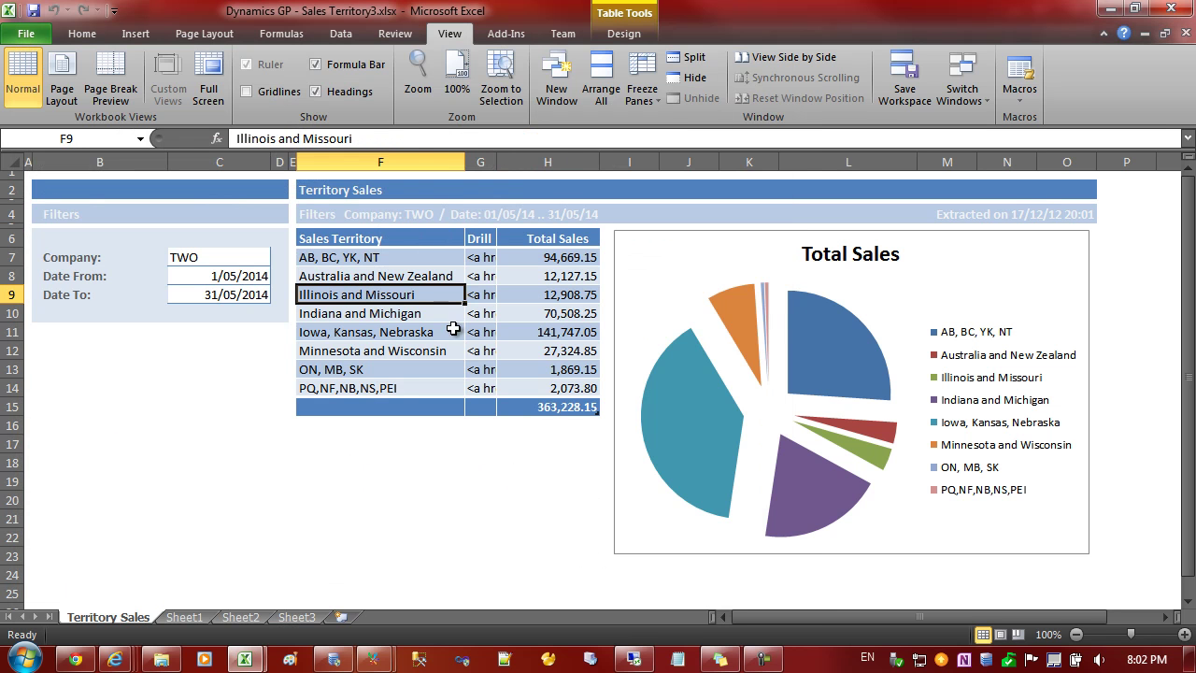
Step: Check the territory drill link formulas in G7, G9, G10 and G11
{"action": "left_click", "coordinate": [486, 260]}
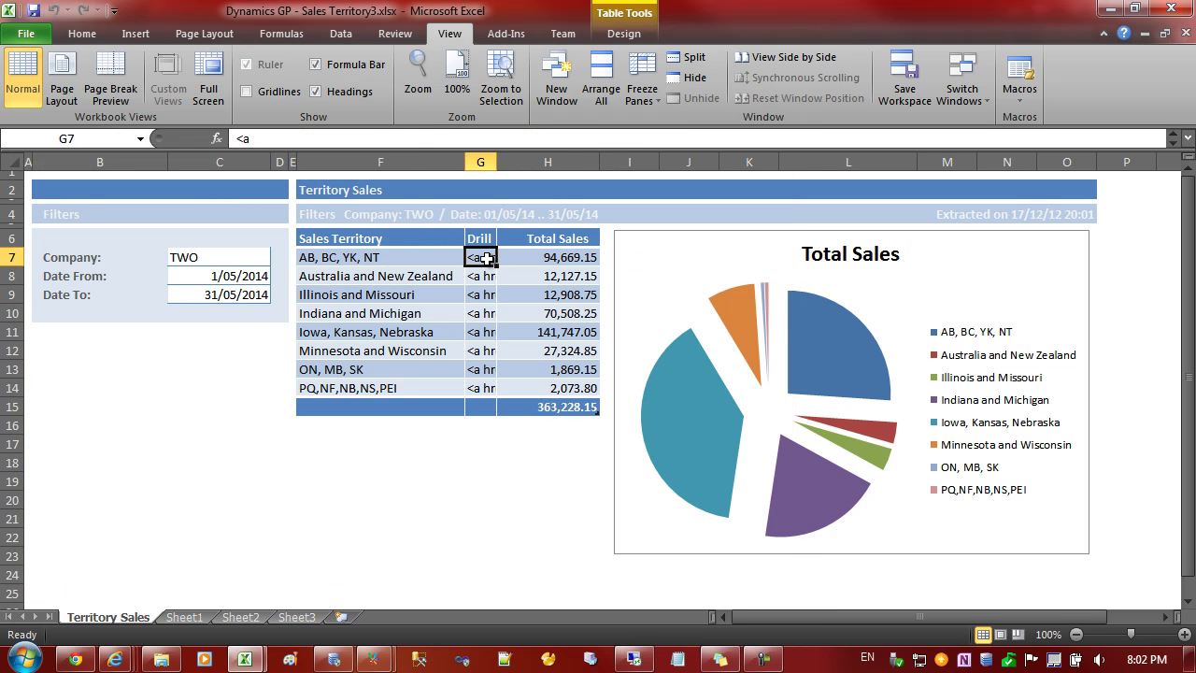
{"action": "left_click", "coordinate": [478, 299]}
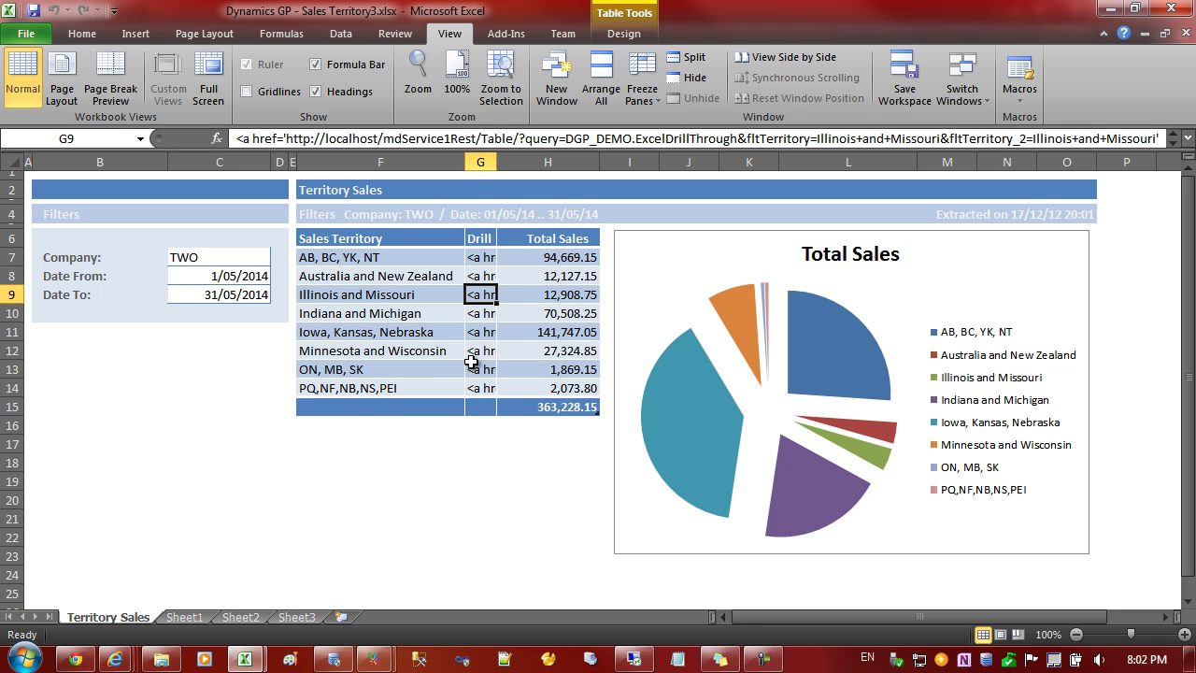
{"action": "left_click", "coordinate": [482, 314]}
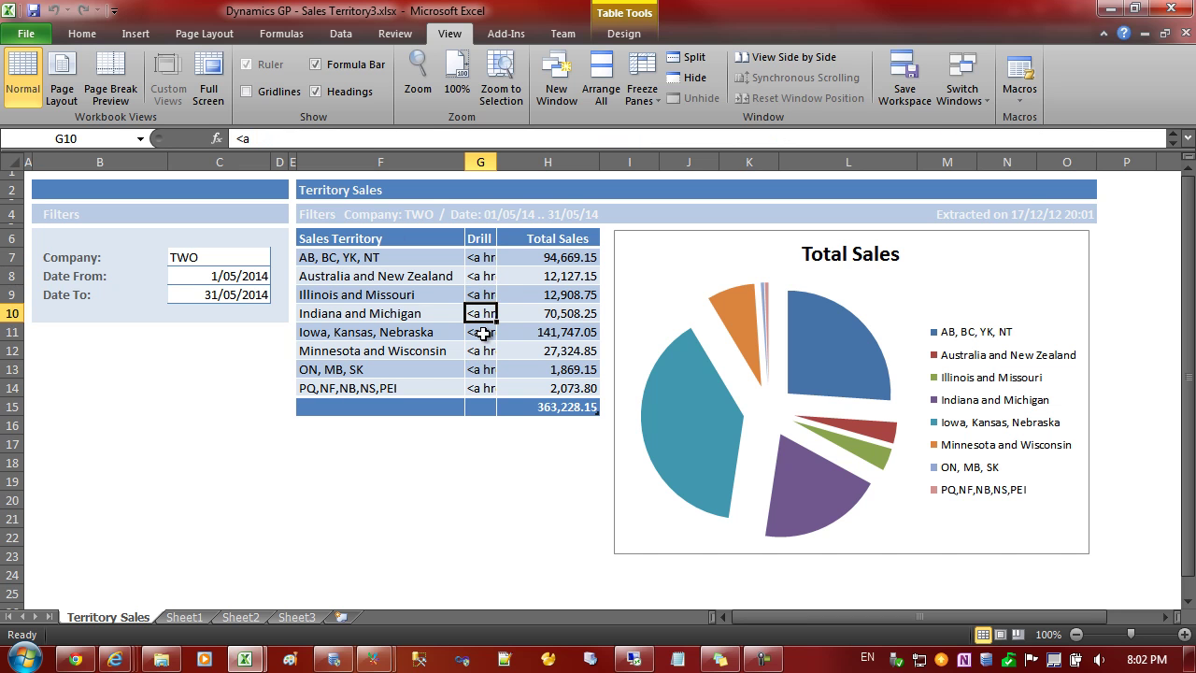
{"action": "left_click", "coordinate": [487, 338]}
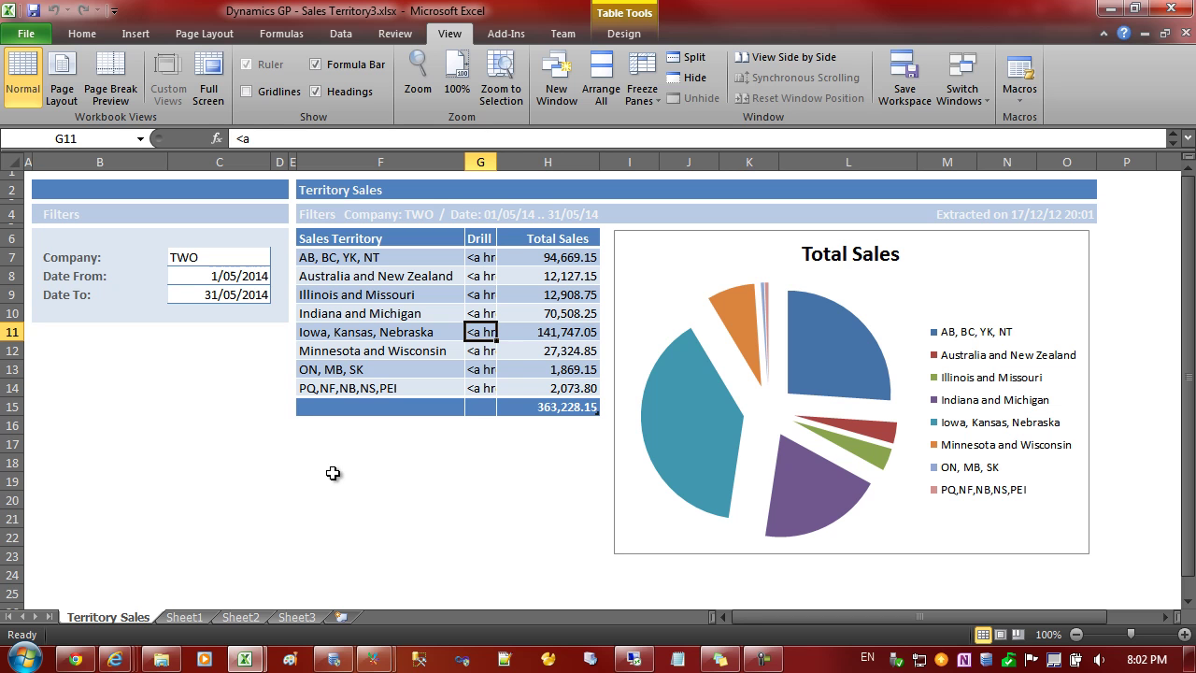
Step: Inspect the DGP_DEMO.SalesByTer query definition from Publish Query, then cancel without changes
{"action": "left_click", "coordinate": [413, 456]}
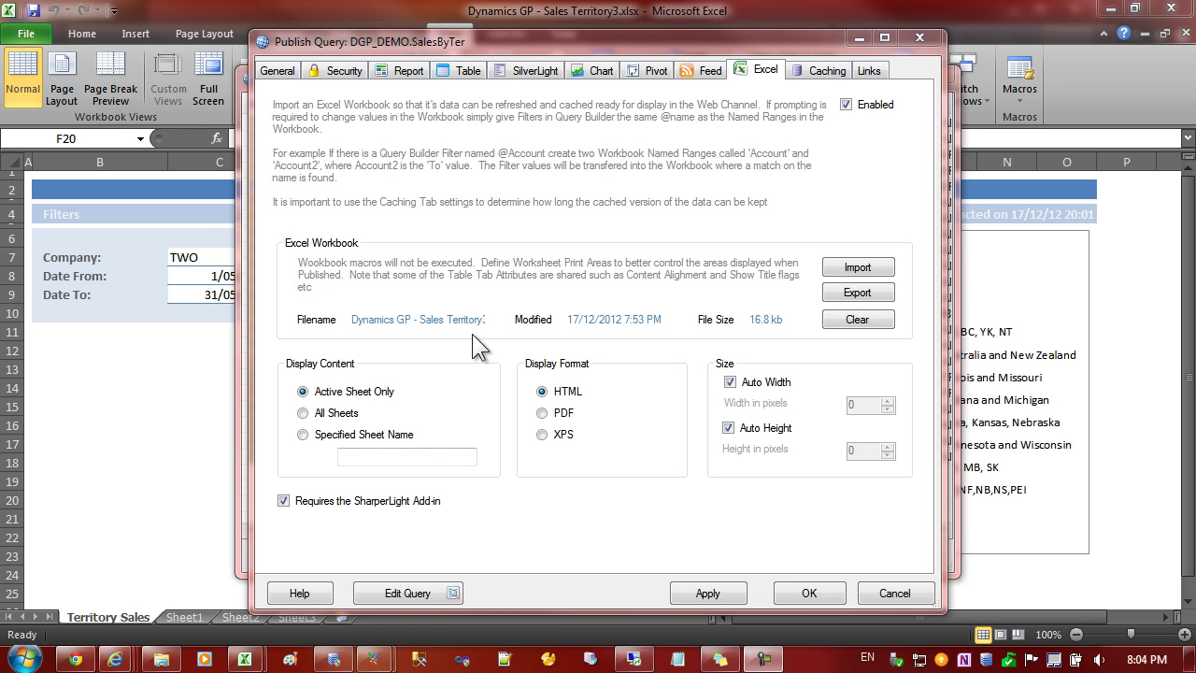
{"action": "left_click", "coordinate": [407, 593]}
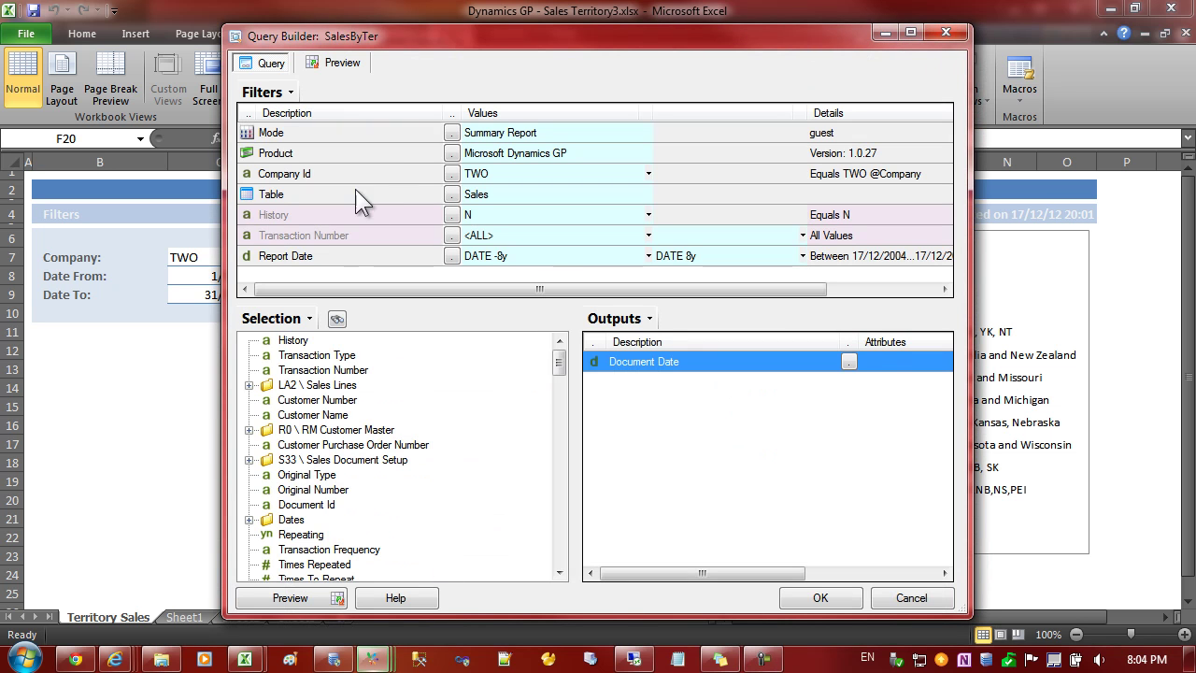
{"action": "left_click", "coordinate": [916, 601]}
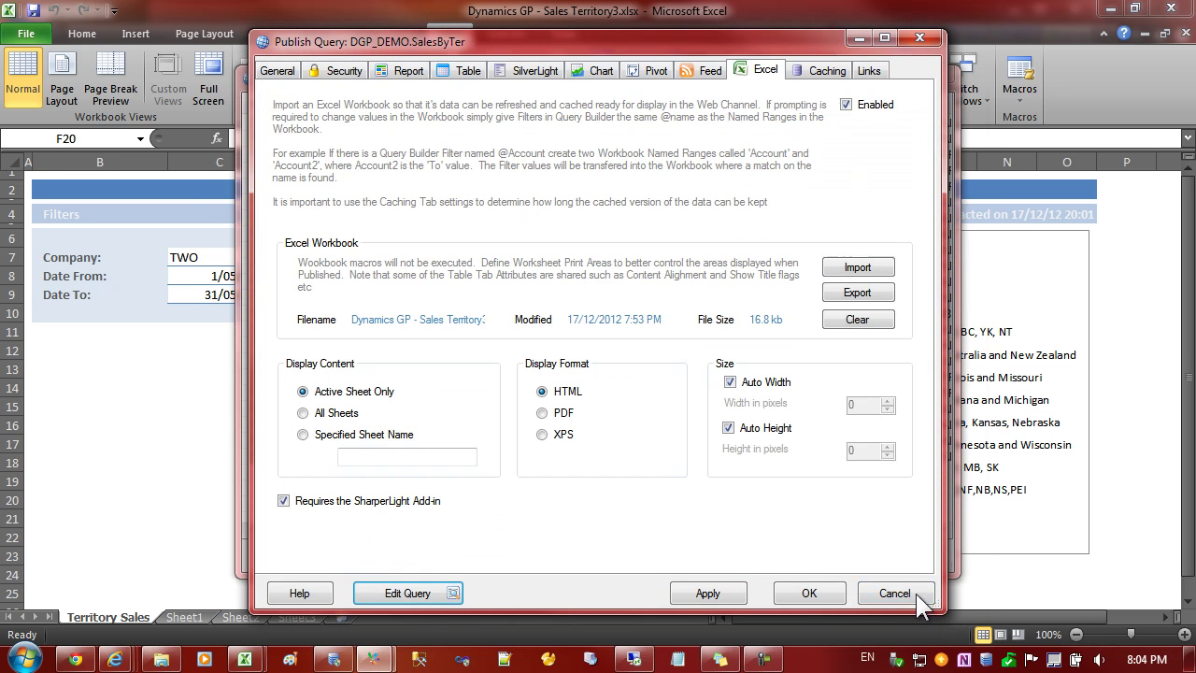
Step: Show the SalesByTer caching settings: enabled, refreshing when older than 3 hours
{"action": "left_click", "coordinate": [800, 70]}
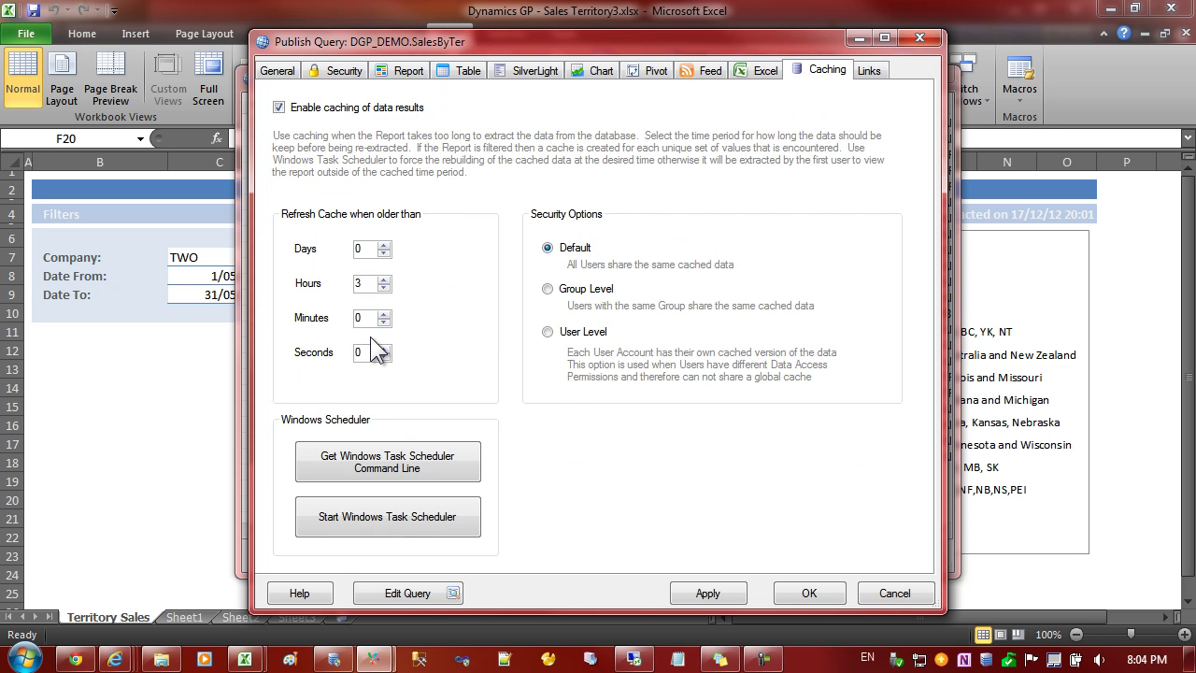